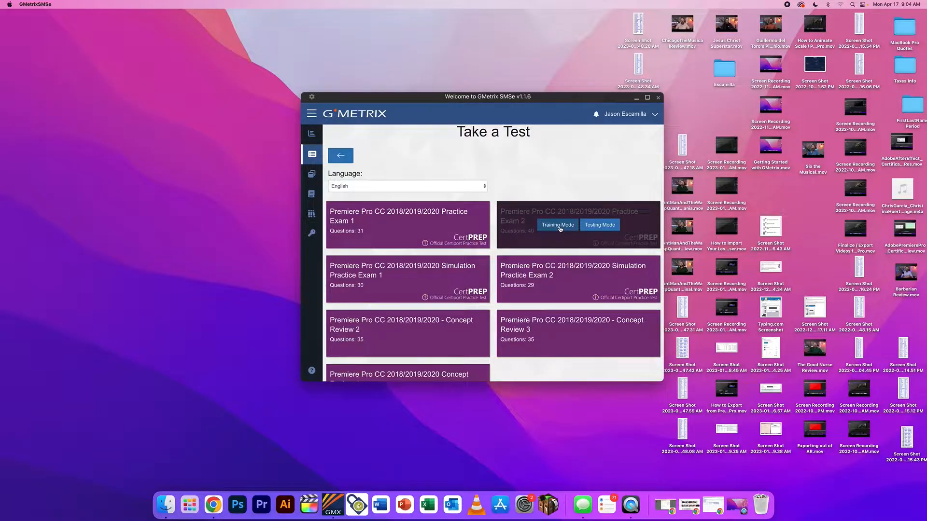
Start a new training-mode test of Premiere Pro CC 2018/2019/2020 Practice Exam 2 and authorize the templates directory change with the account password
left_click(559, 226)
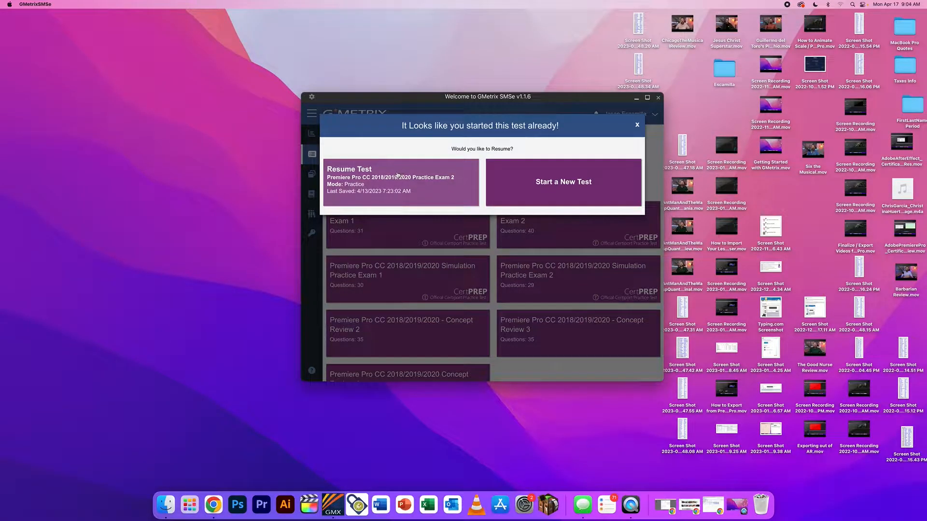
left_click(534, 183)
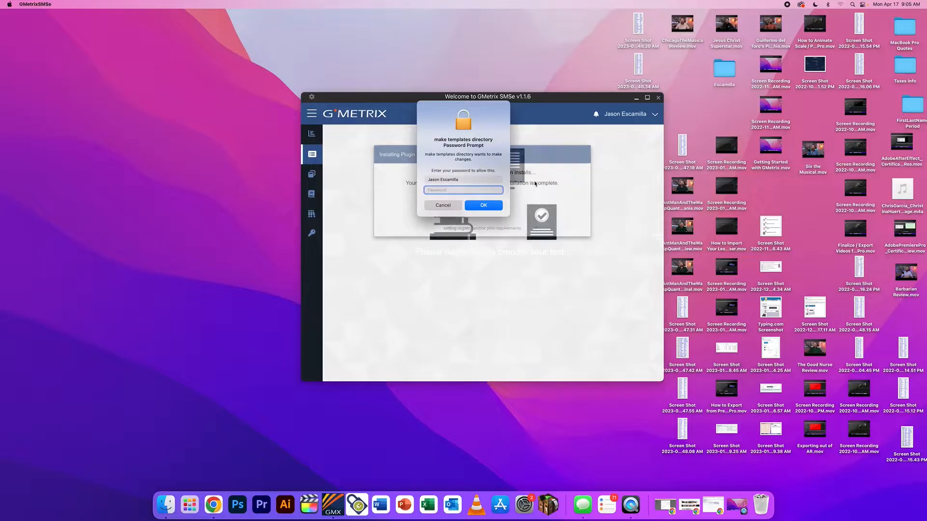
key("Return")
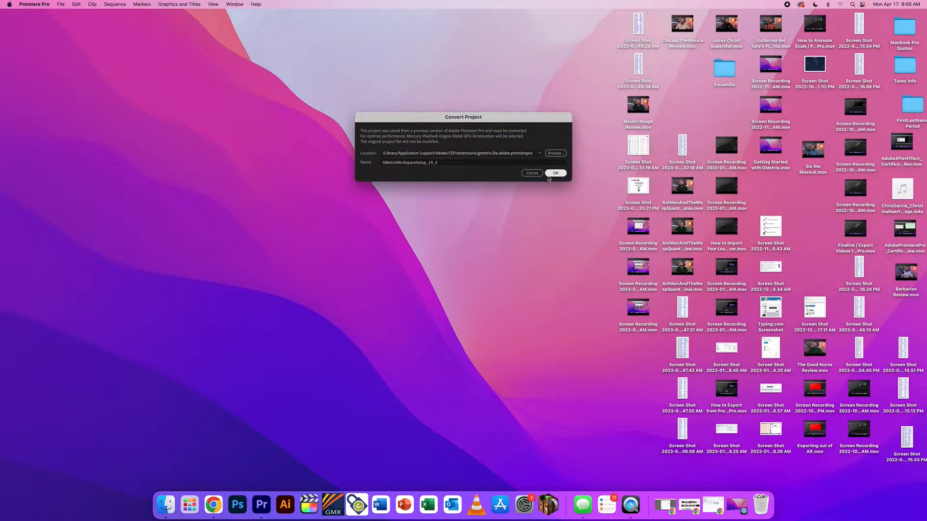
Accept the conversion of the GMetrix workspace project with its given location and name, and begin the exam
left_click(550, 174)
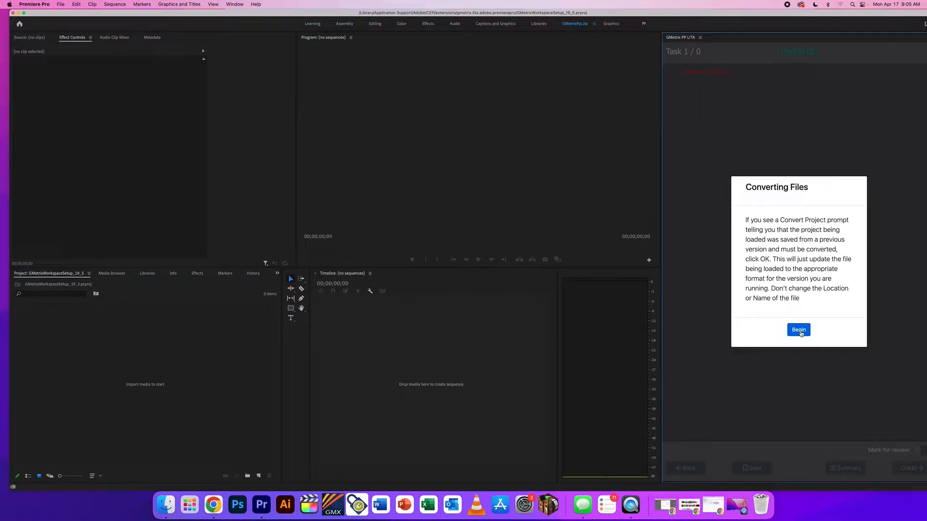
left_click(802, 332)
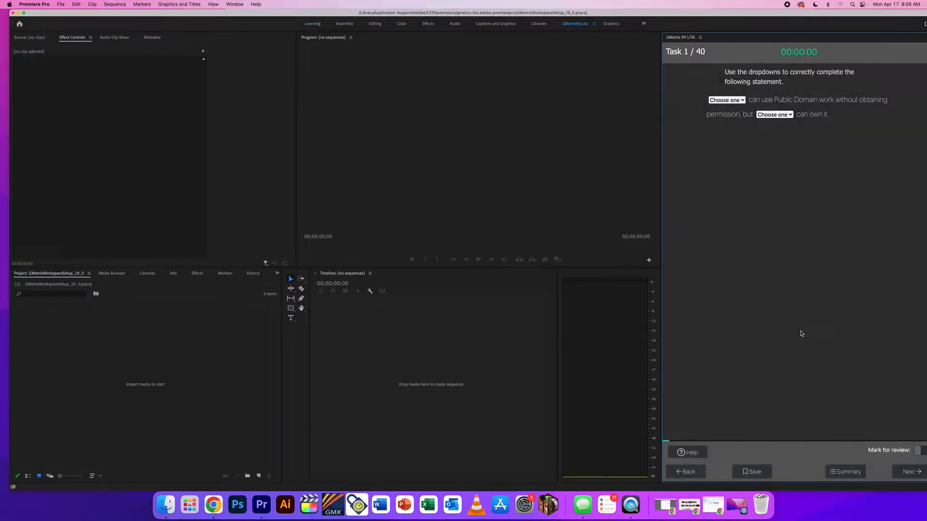
Show the help for the Public Domain statement, complete it with Anyone and No one, and submit it to continue to task 2
left_click(686, 452)
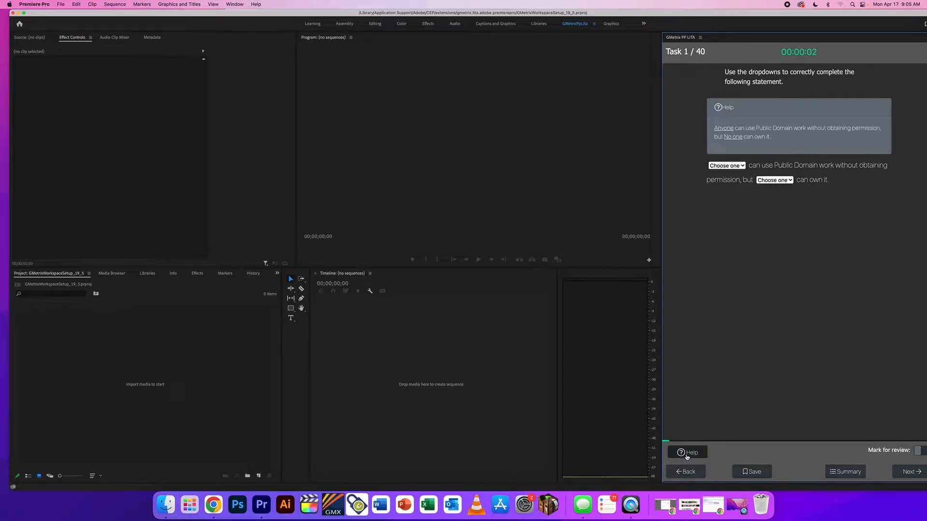
left_click(736, 166)
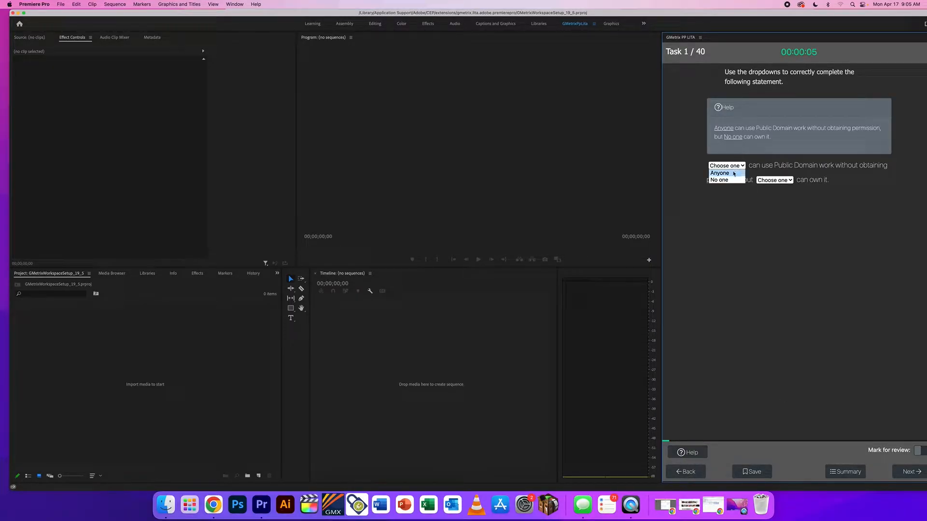
left_click(733, 173)
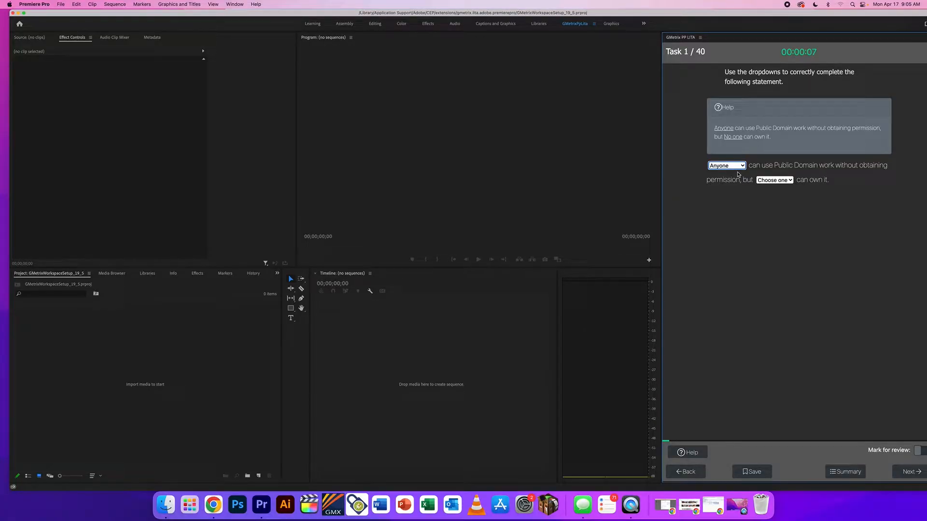
left_click(774, 180)
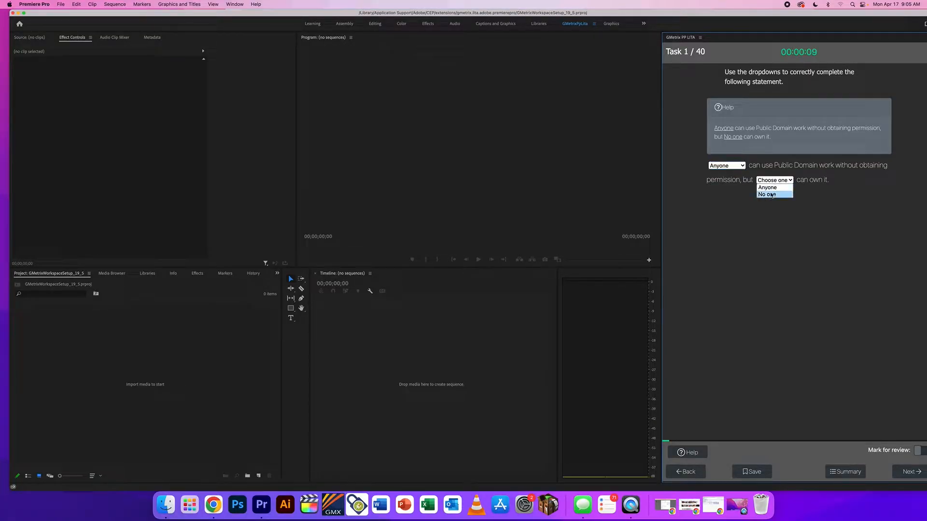
left_click(772, 195)
left_click(917, 473)
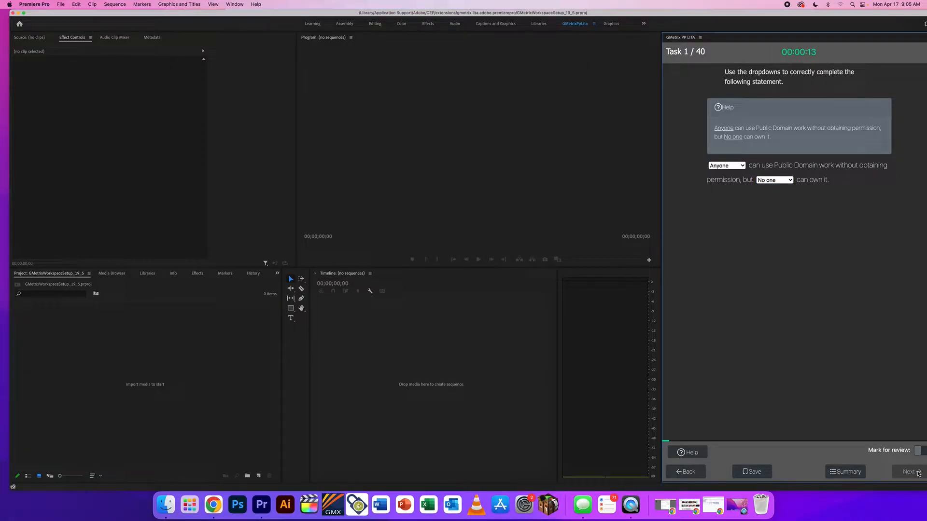
left_click(896, 279)
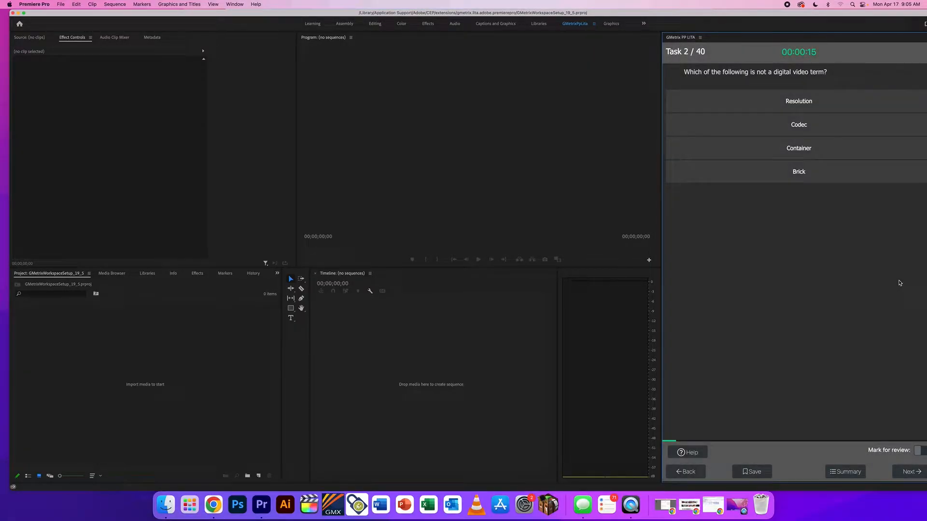
Show the help for the digital video term question, answer it with Brick, and continue to task 3
left_click(689, 452)
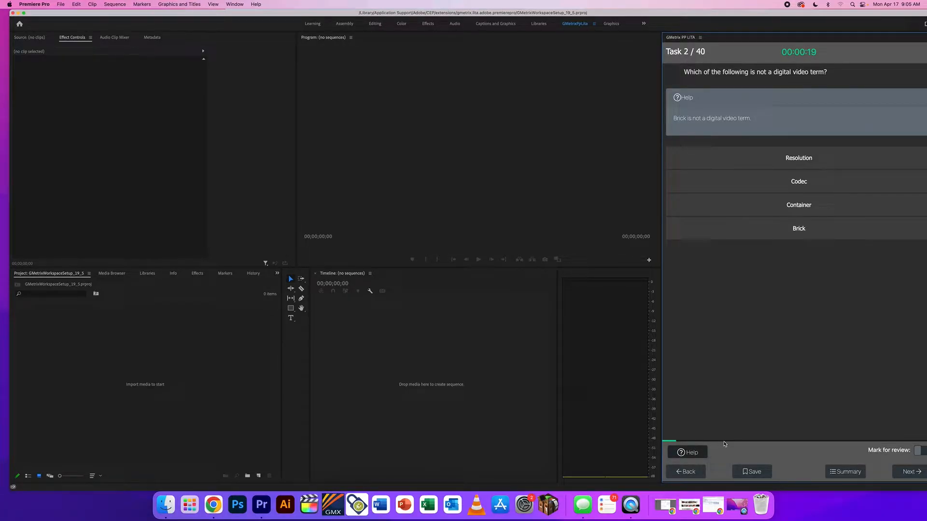
left_click(819, 232)
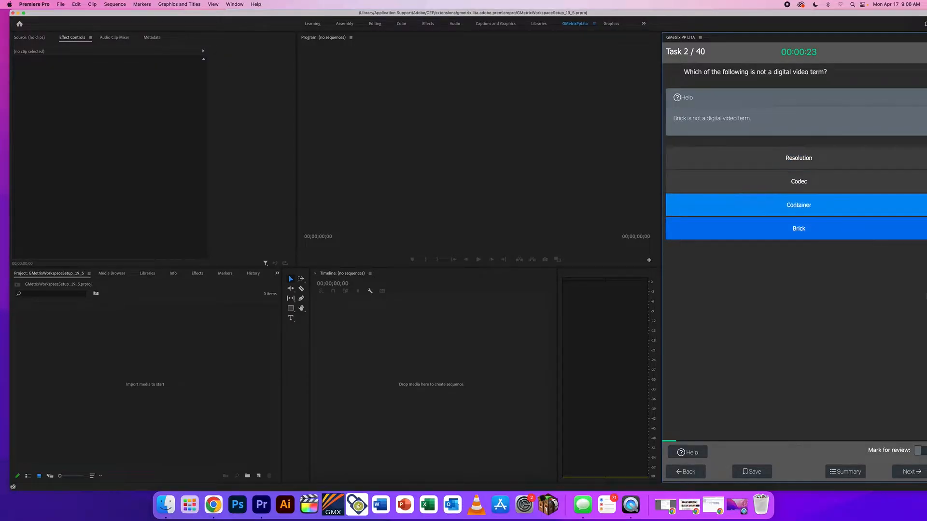
left_click(906, 472)
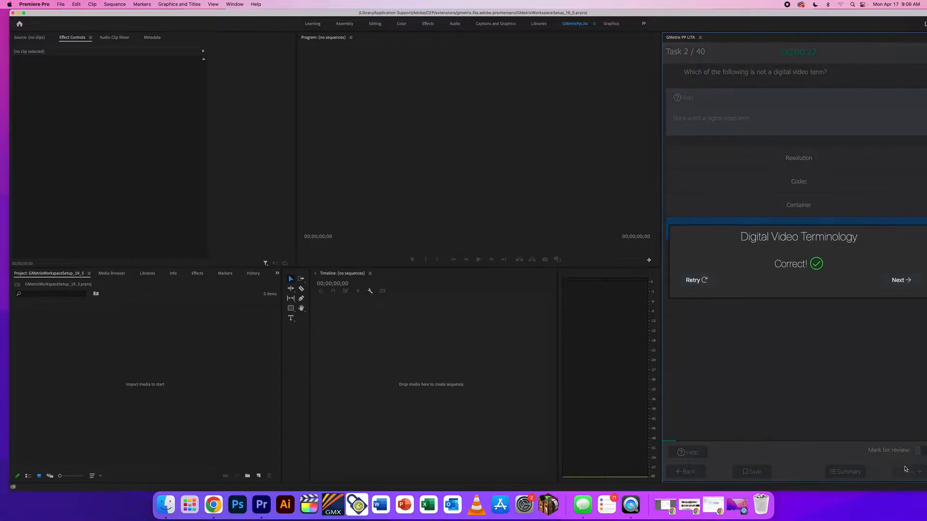
left_click(901, 281)
Move the window so the whole exam panel fits, then answer the layer type question with Difference Layer, consulting its help, and continue
left_click_drag(781, 17, 758, 17)
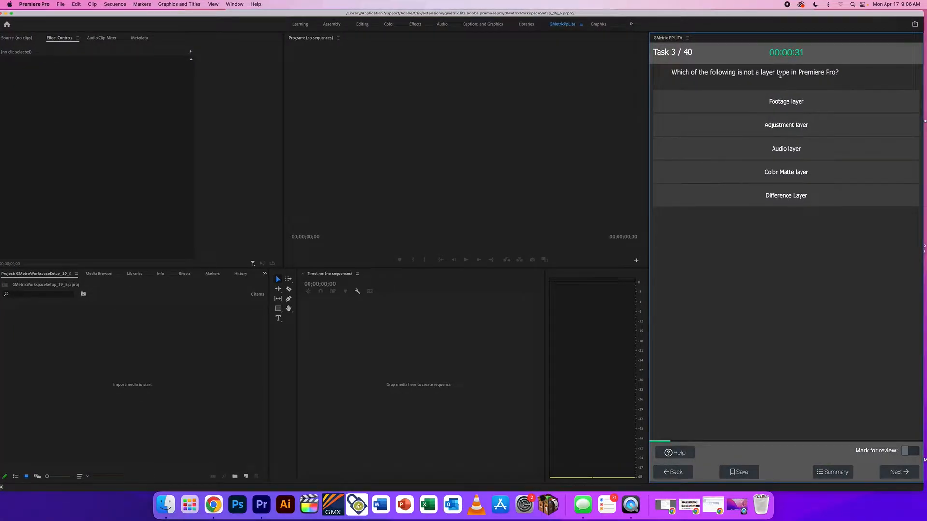
left_click(674, 453)
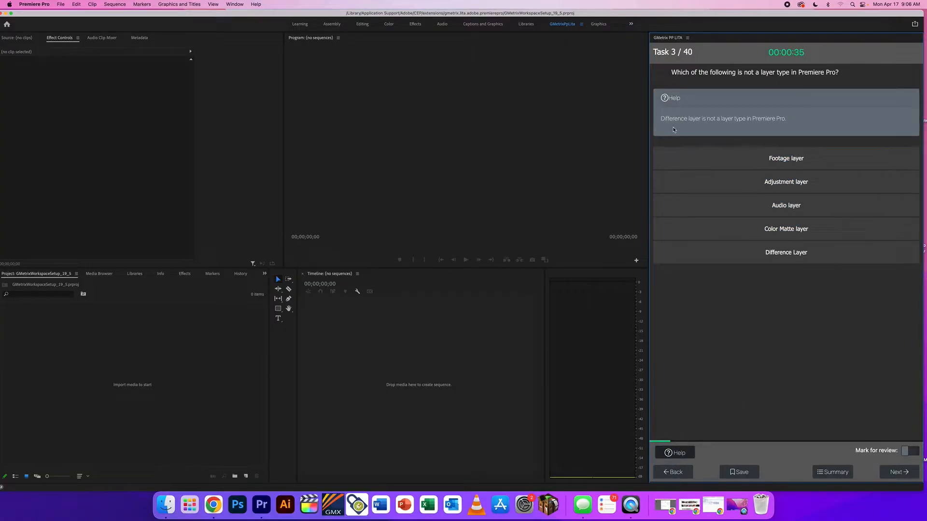
left_click(787, 260)
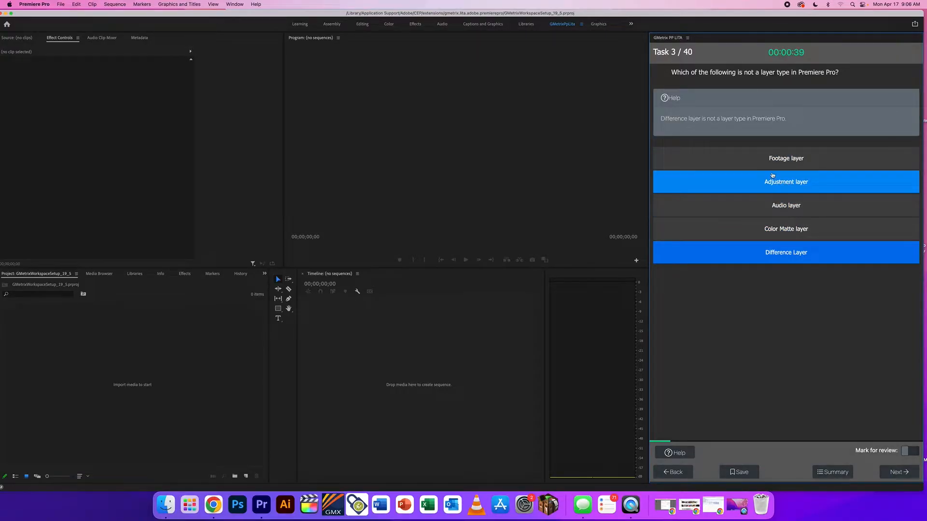
left_click(906, 472)
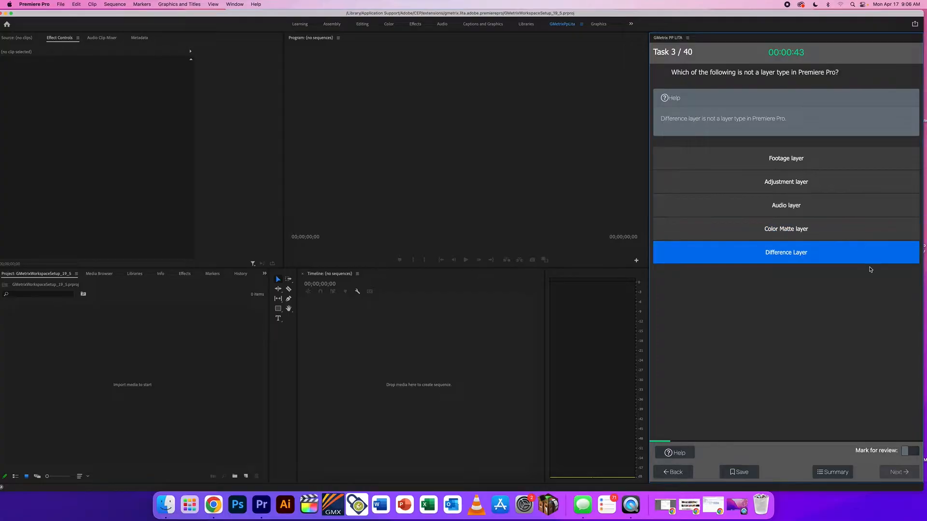
left_click(886, 281)
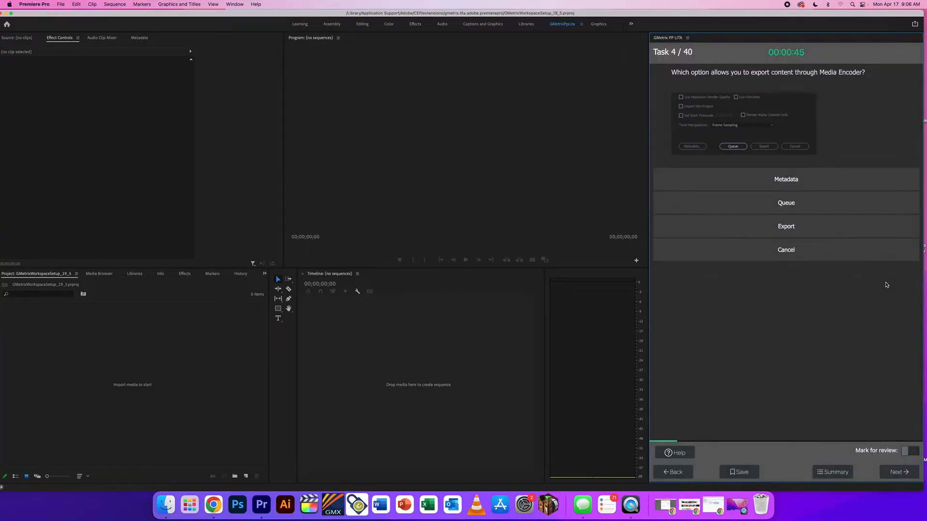
Show the help for the Media Encoder export question, answer it with Queue, and continue to task 5
left_click(671, 453)
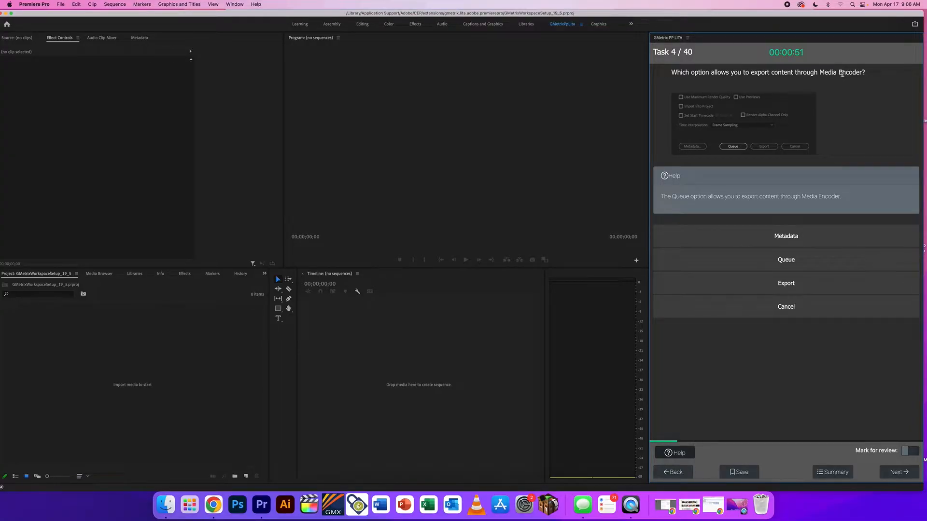
left_click(824, 259)
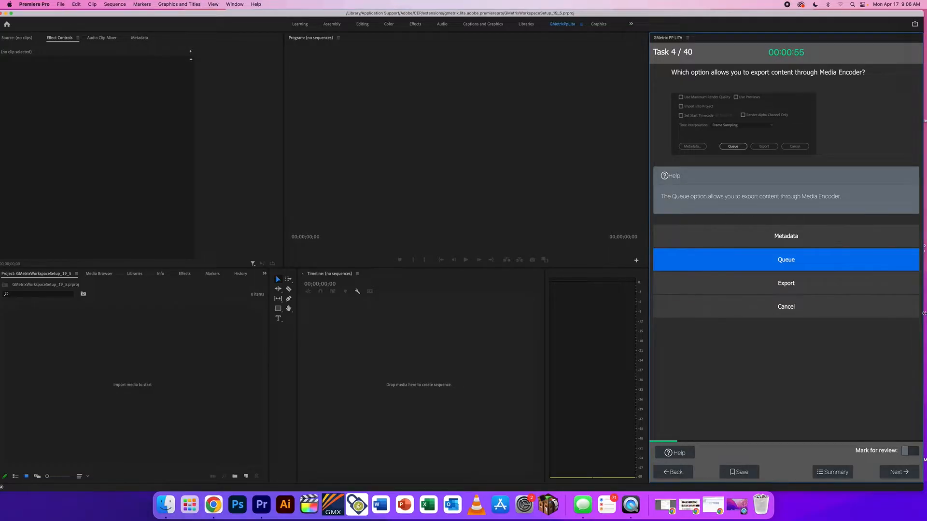
left_click(905, 473)
left_click(888, 284)
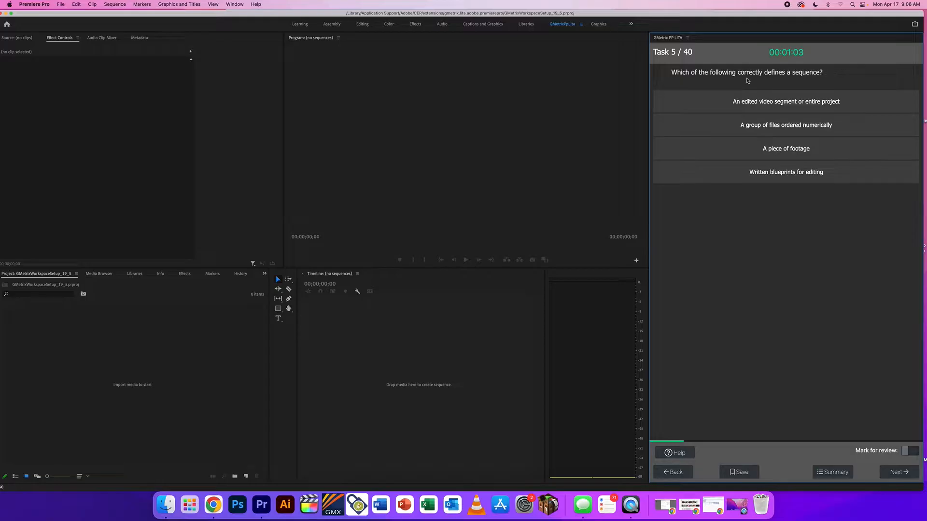
Read the help for the sequence definition question, answer "An edited video segment or entire project", and continue to task 6
left_click(672, 452)
left_click_drag(708, 118, 813, 121)
left_click(814, 122)
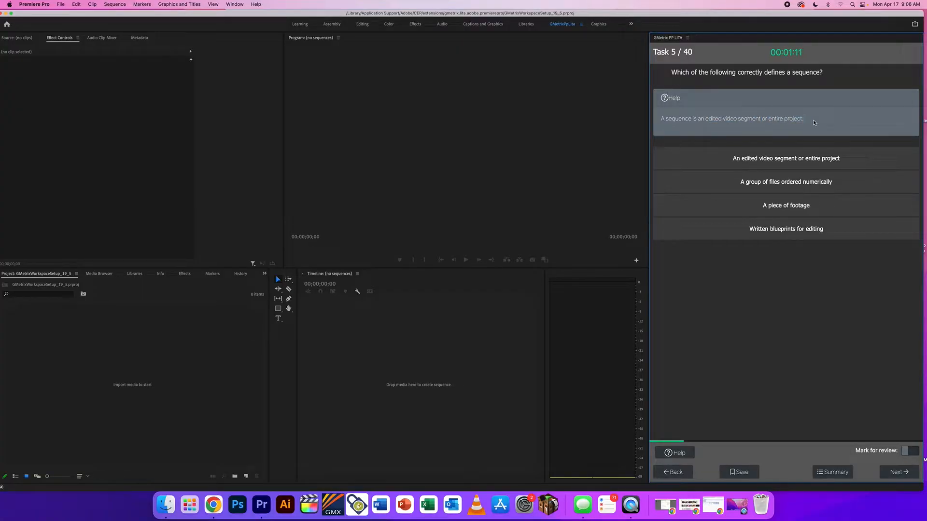
left_click(811, 159)
left_click(895, 476)
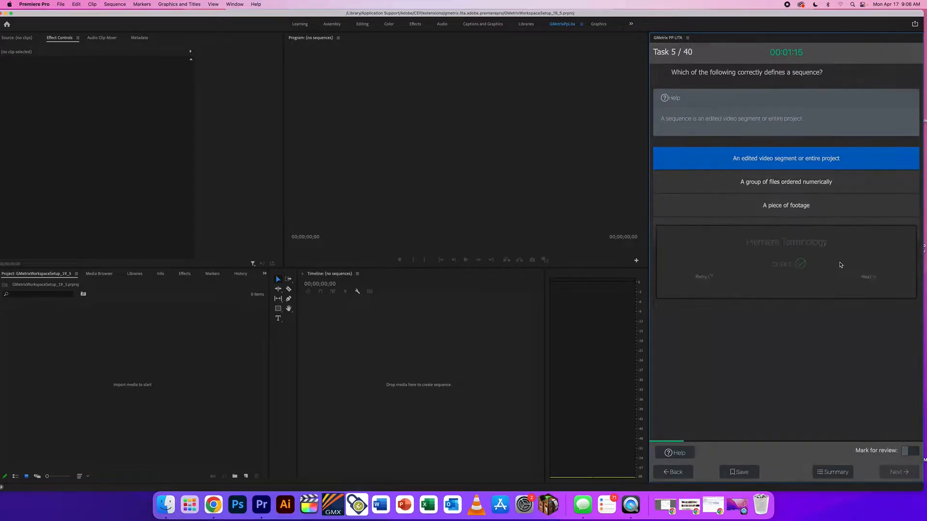
left_click(879, 282)
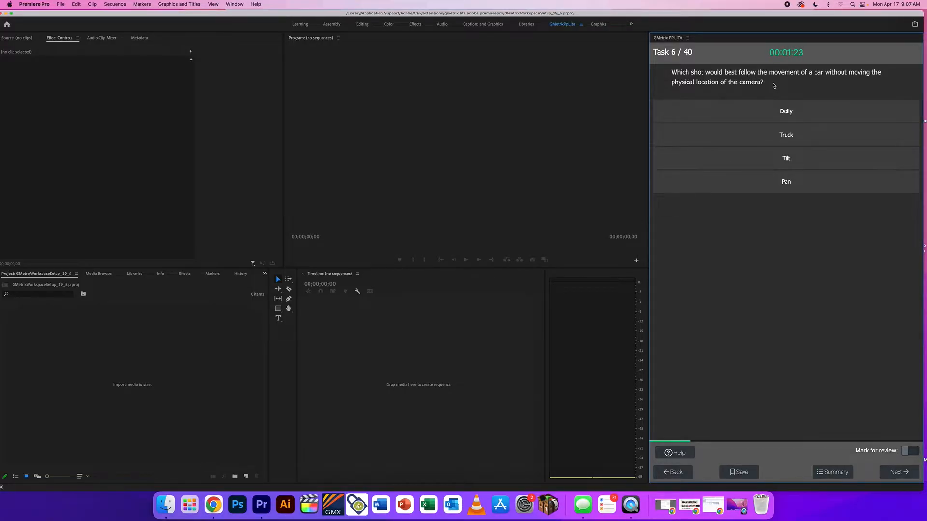
Show the help for the question on following a moving car with a fixed camera, answer Pan, and continue to task 7
left_click_drag(771, 84, 666, 74)
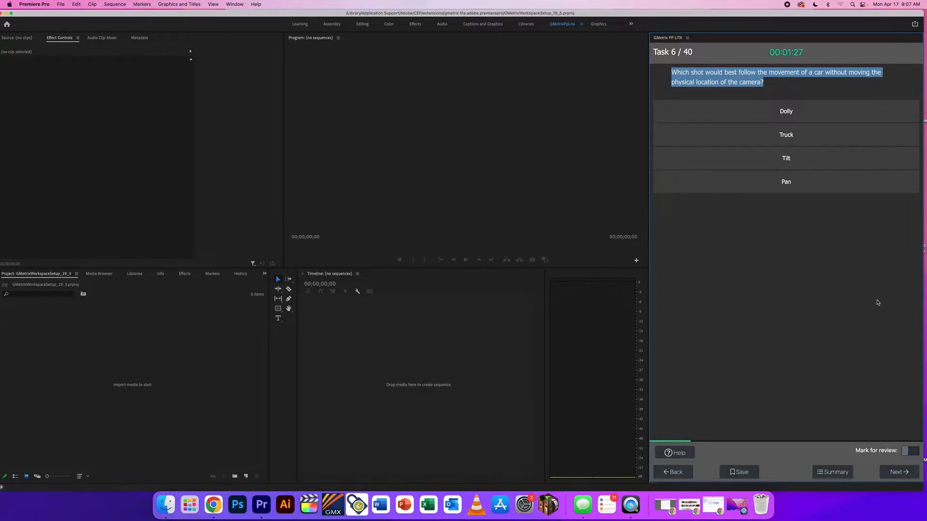
left_click(680, 453)
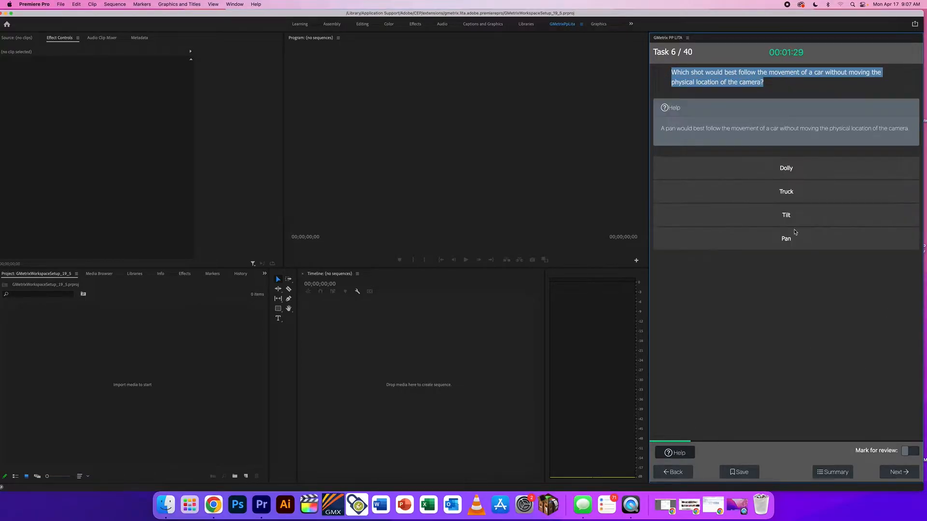
left_click(772, 246)
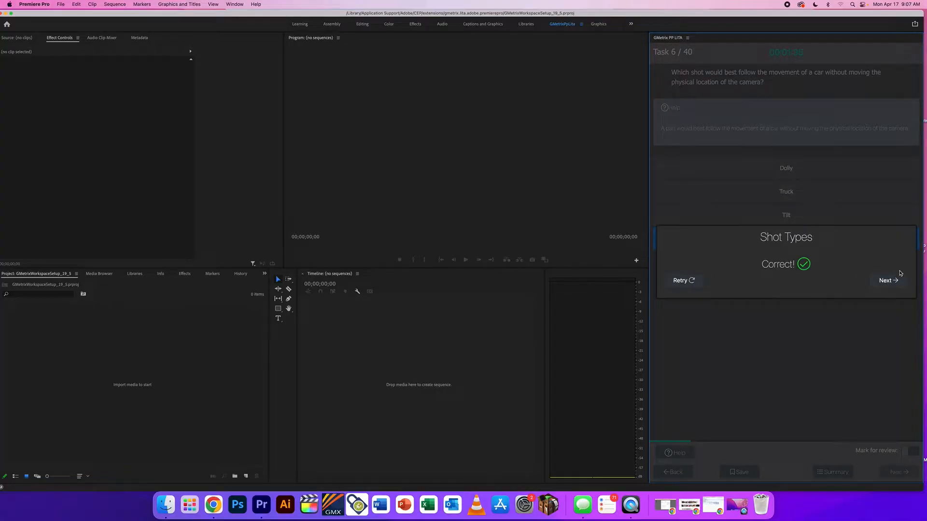
left_click(894, 280)
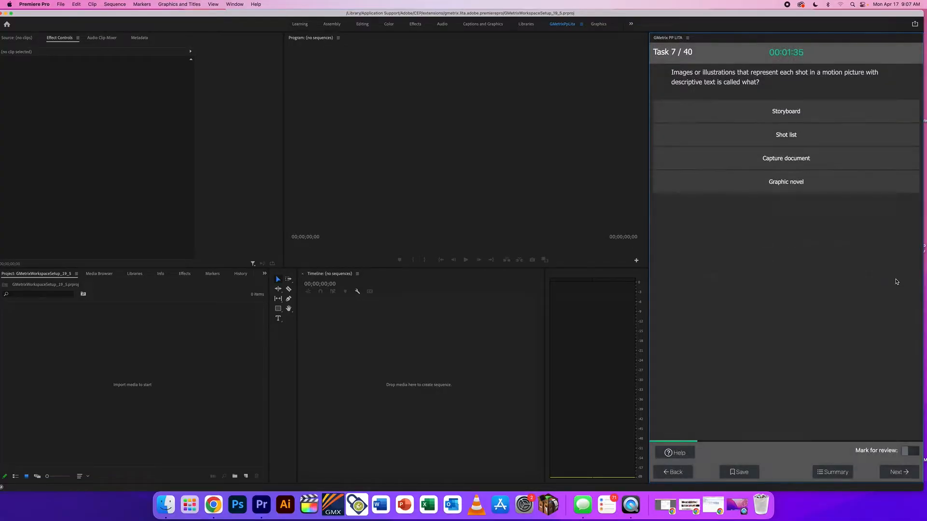
Show the help for the question on shot illustrations with descriptive text, answer Storyboard, and continue to task 8
left_click(675, 453)
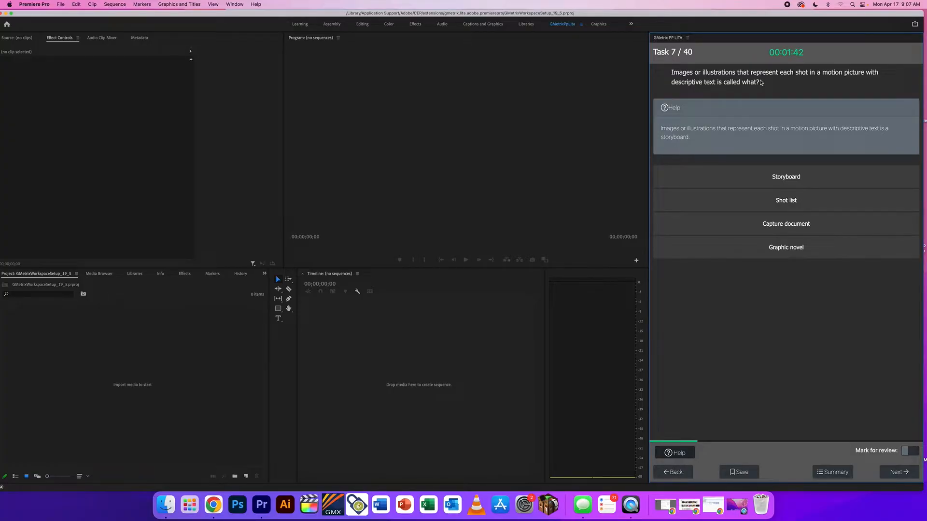
left_click(809, 182)
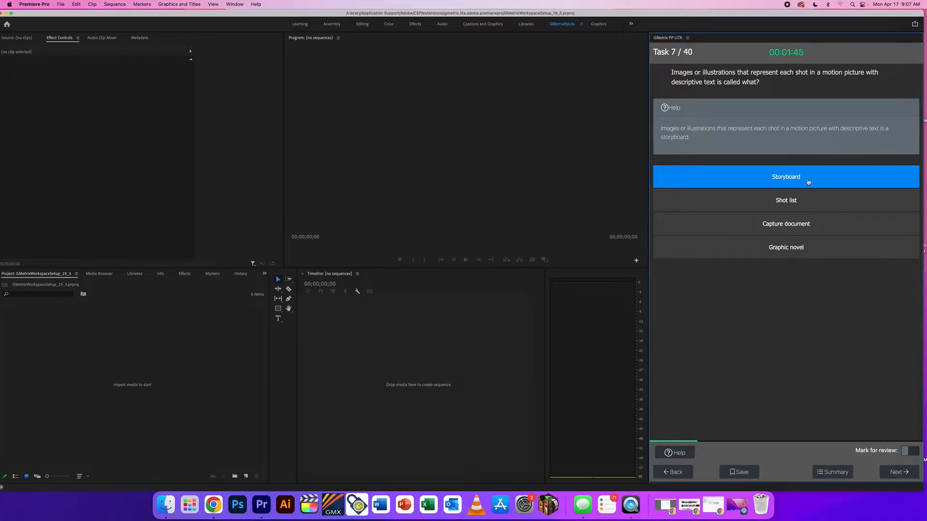
left_click(906, 473)
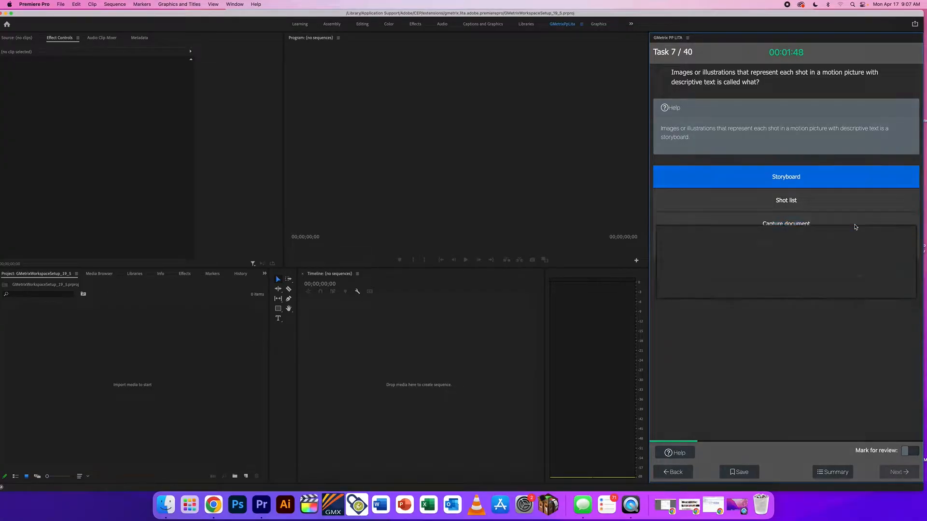
left_click(876, 283)
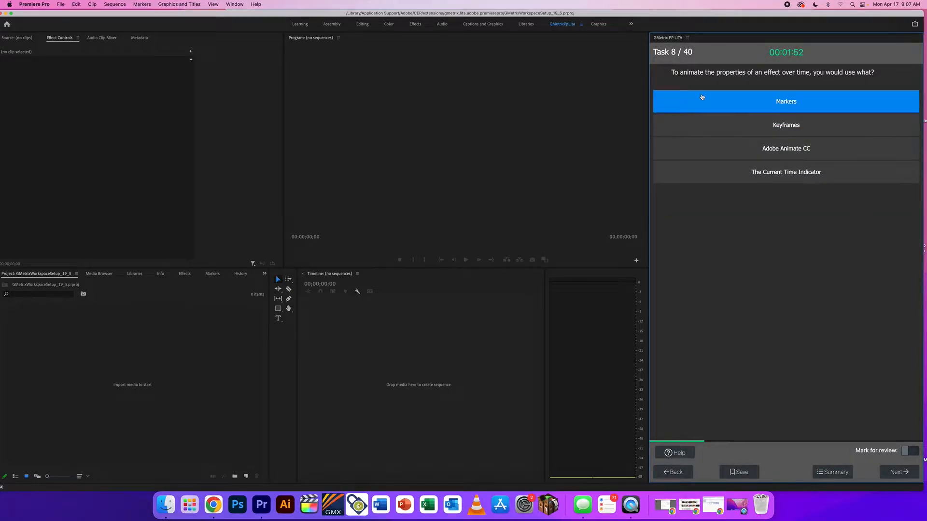
Show the help for the question on animating effect properties over time, answer Keyframes, and continue to task 9
left_click_drag(670, 72, 811, 73)
left_click(811, 73)
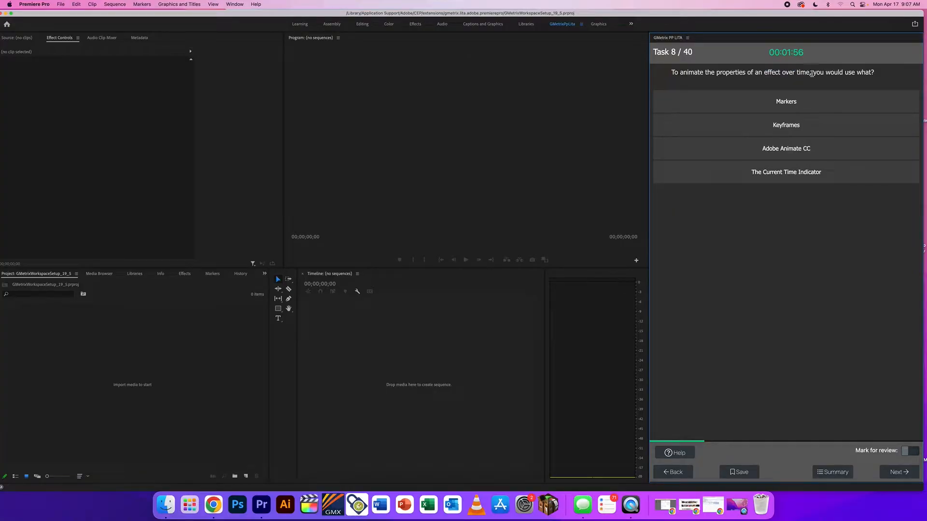
left_click(683, 451)
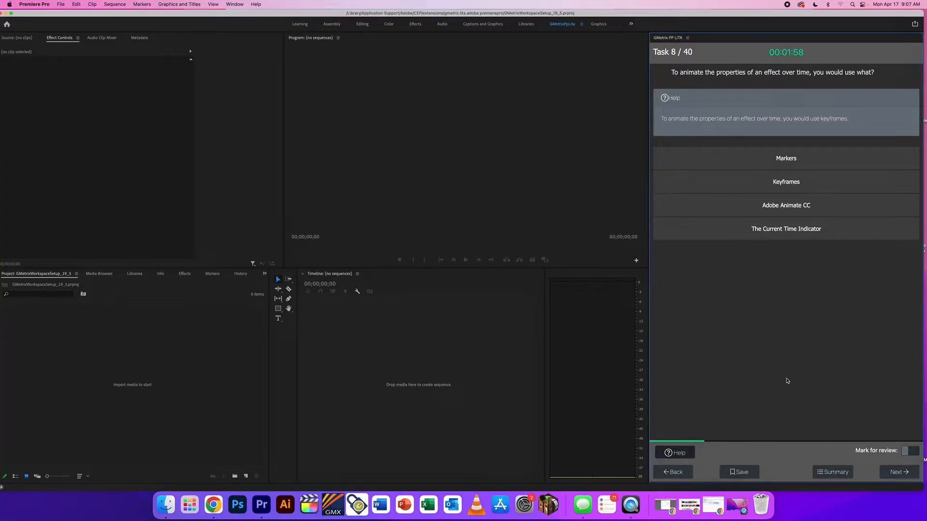
double_click(835, 119)
left_click(821, 186)
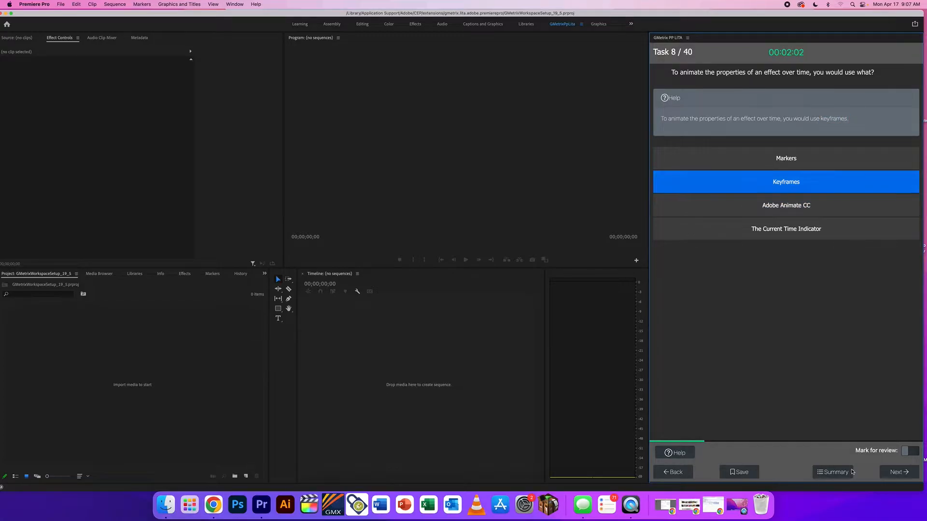
left_click(902, 476)
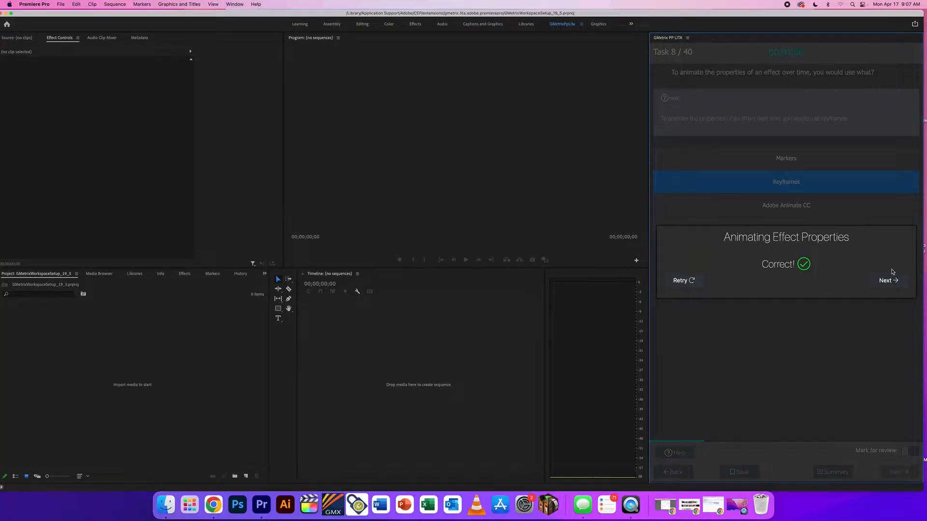
left_click(890, 281)
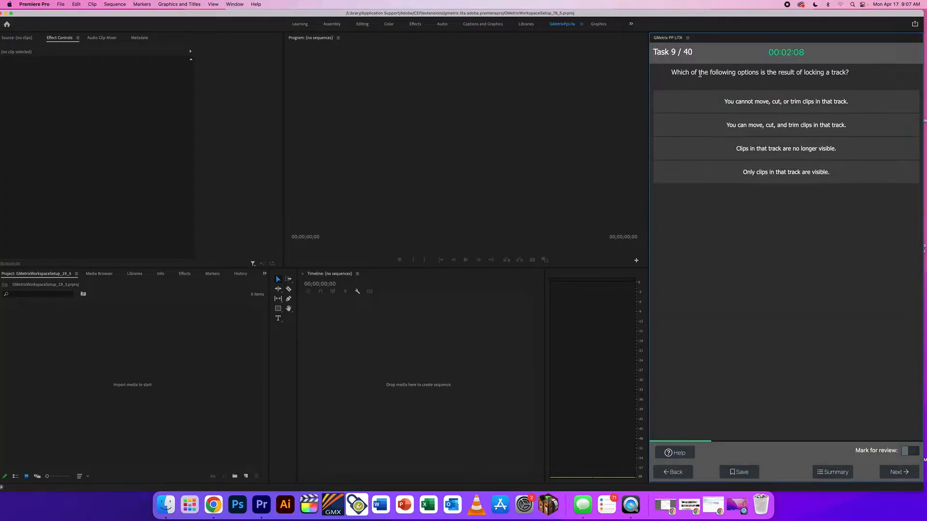
Show the help for the track locking question, answer "You cannot move, cut, or trim clips in that track", and continue to task 10
left_click_drag(670, 75, 856, 82)
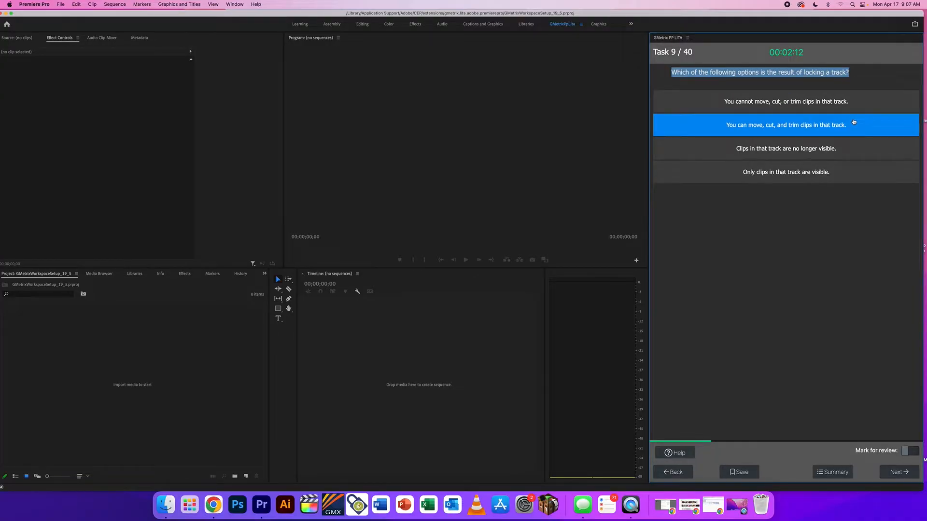
left_click(681, 453)
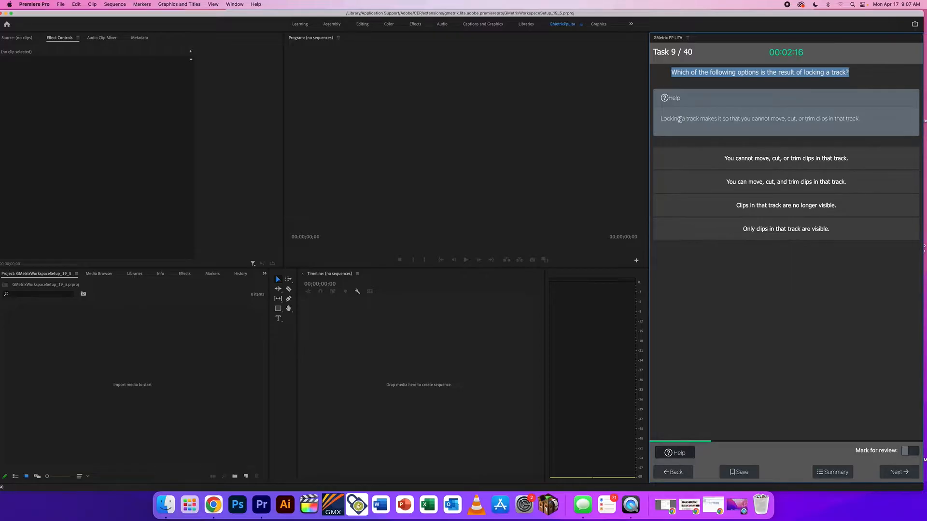
left_click_drag(752, 120, 867, 120)
left_click(850, 162)
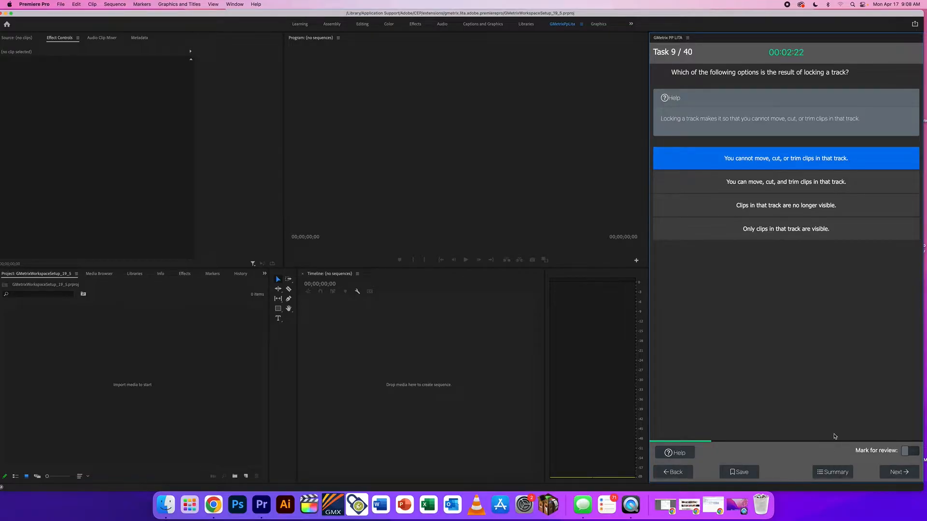
left_click(906, 470)
left_click(885, 280)
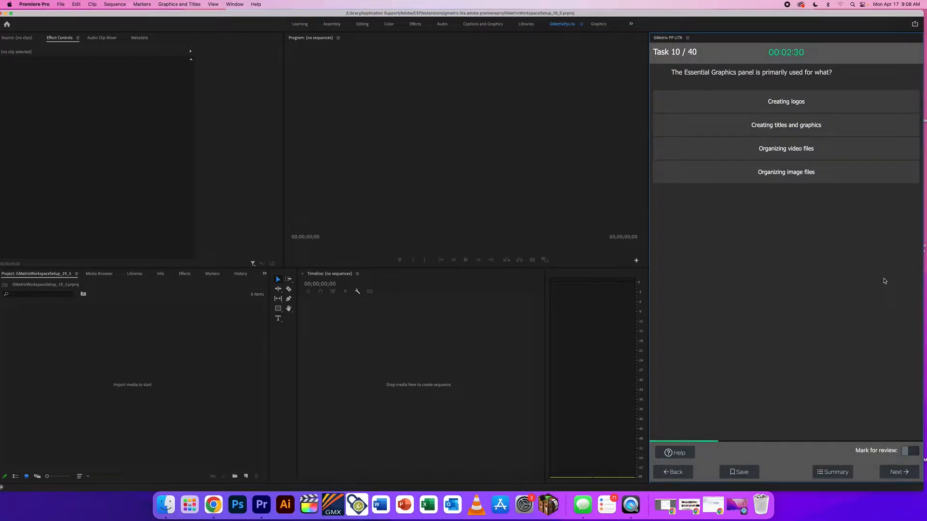
Show the help for the Essential Graphics panel question, answer "Creating titles and graphics", and continue to task 11
left_click(674, 452)
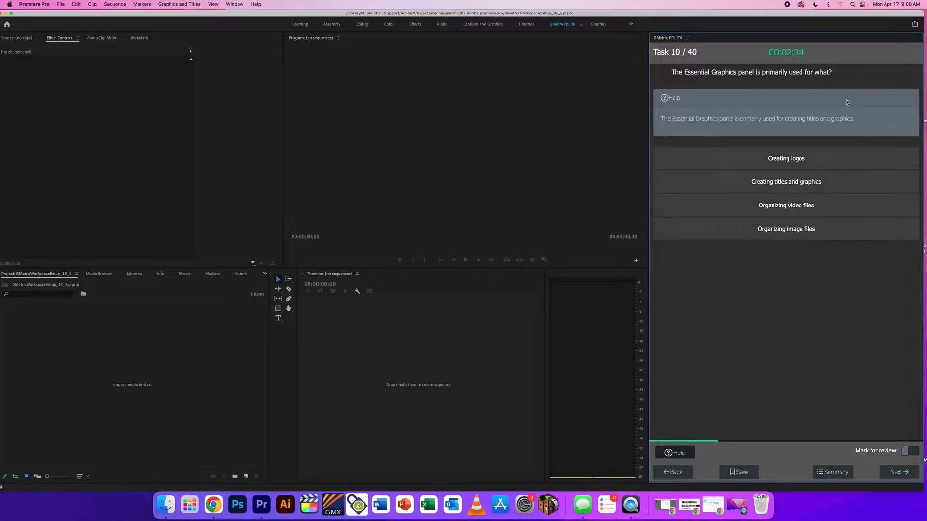
left_click_drag(784, 118, 855, 119)
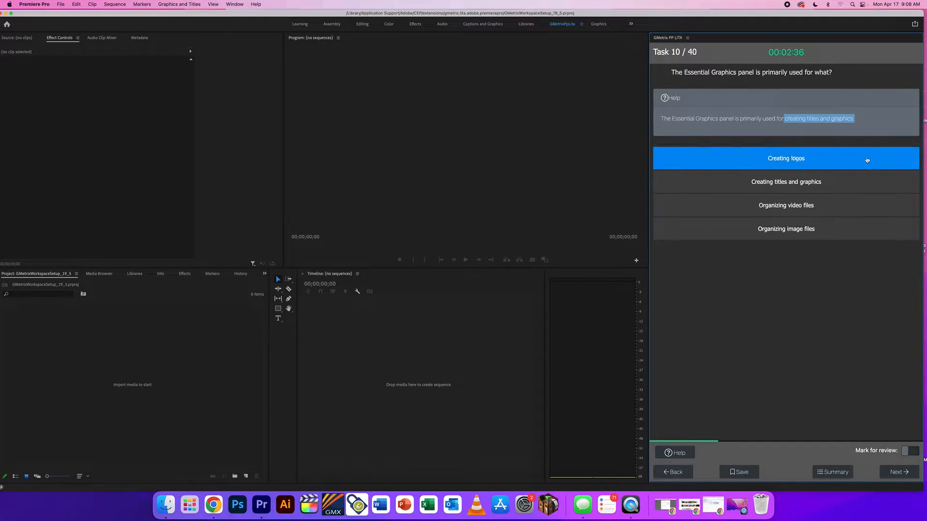
left_click(853, 185)
left_click(910, 475)
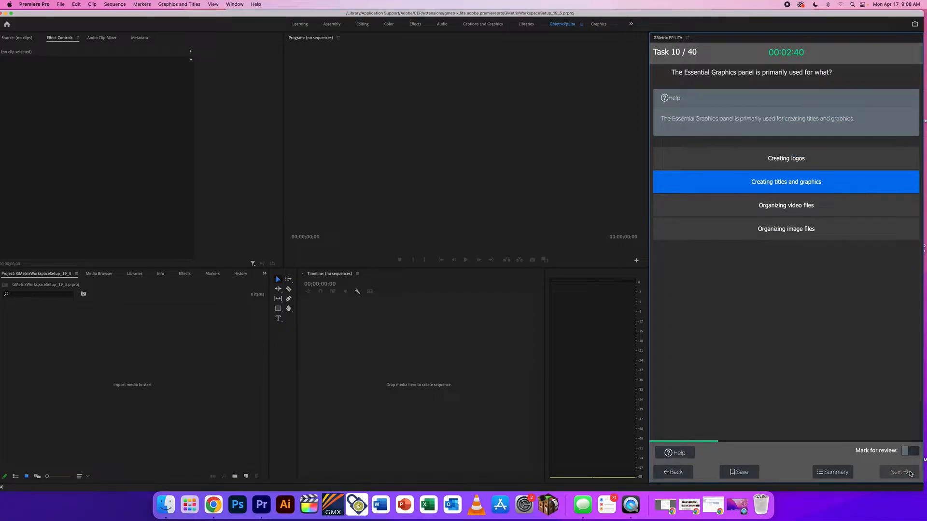
left_click(882, 281)
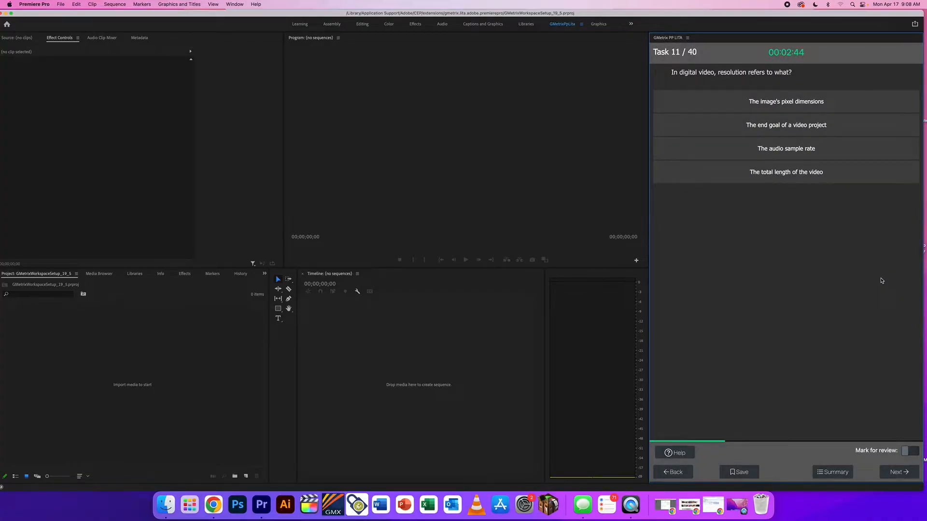
Show the help for the digital video resolution question, answer "The image's pixel dimensions", and continue to task 12
left_click(675, 454)
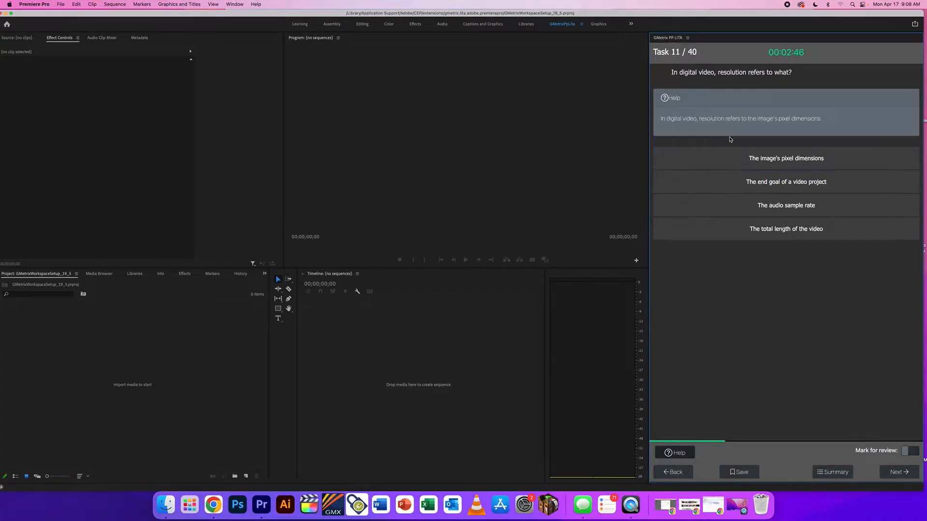
left_click_drag(757, 119, 811, 119)
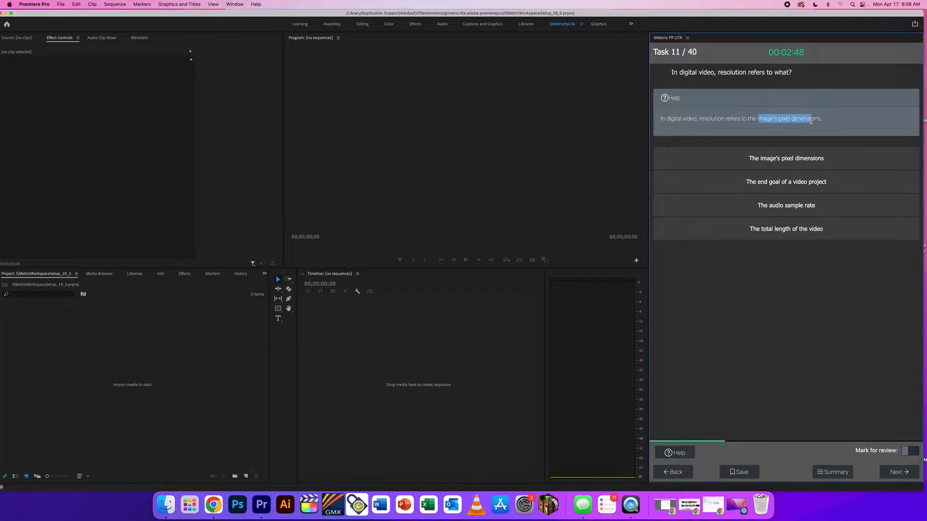
left_click(811, 157)
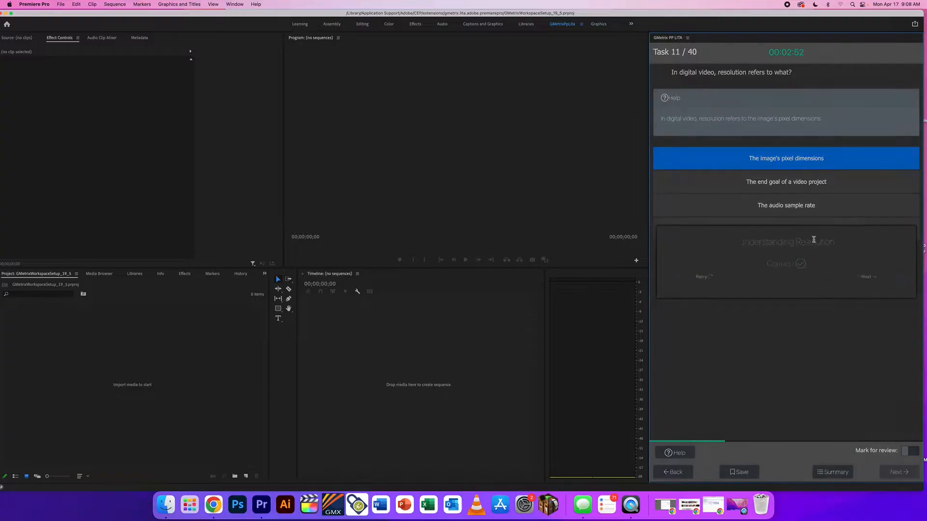
left_click(879, 282)
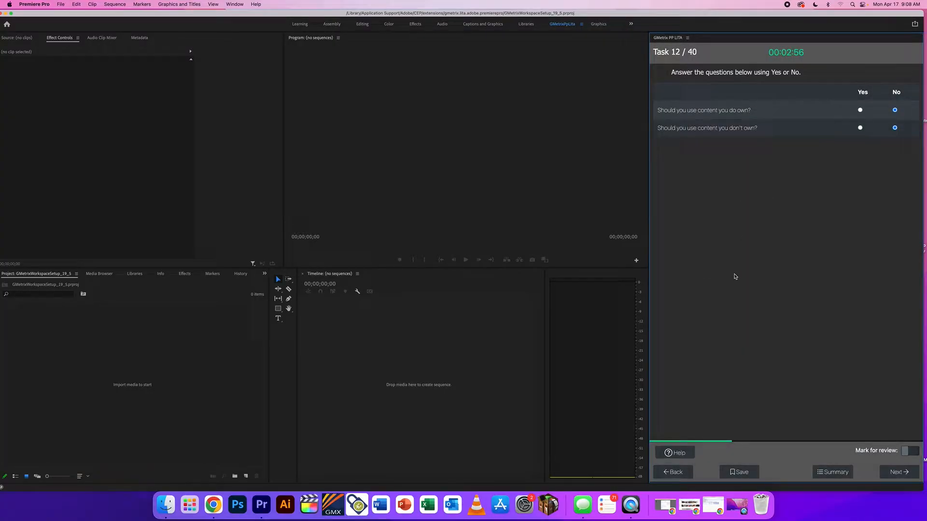
Show the help for the content ownership questions, answer Yes for owned content and No for content not owned, and continue to task 13
left_click(675, 453)
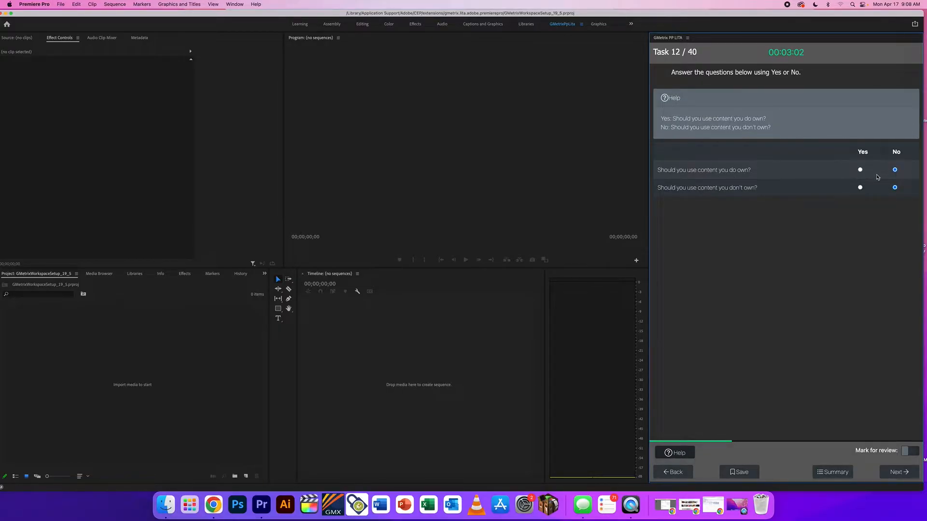
left_click(860, 170)
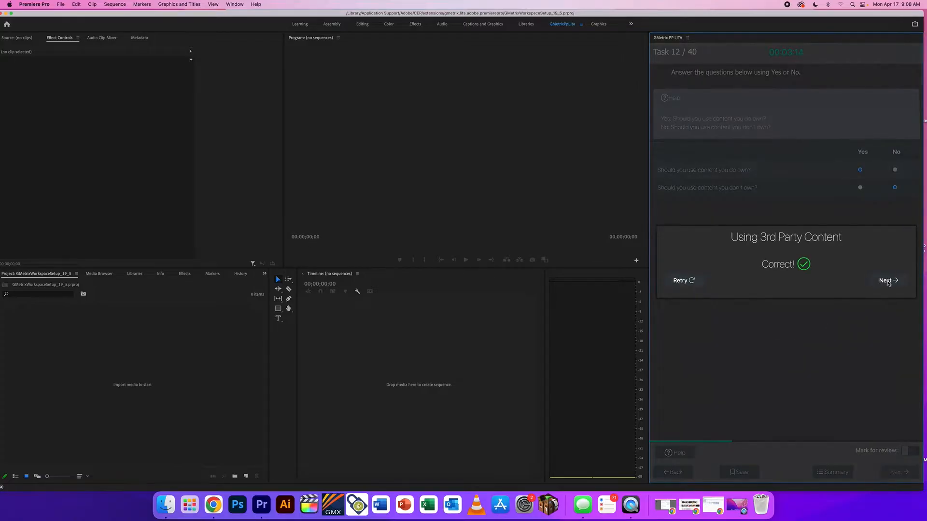
left_click(884, 281)
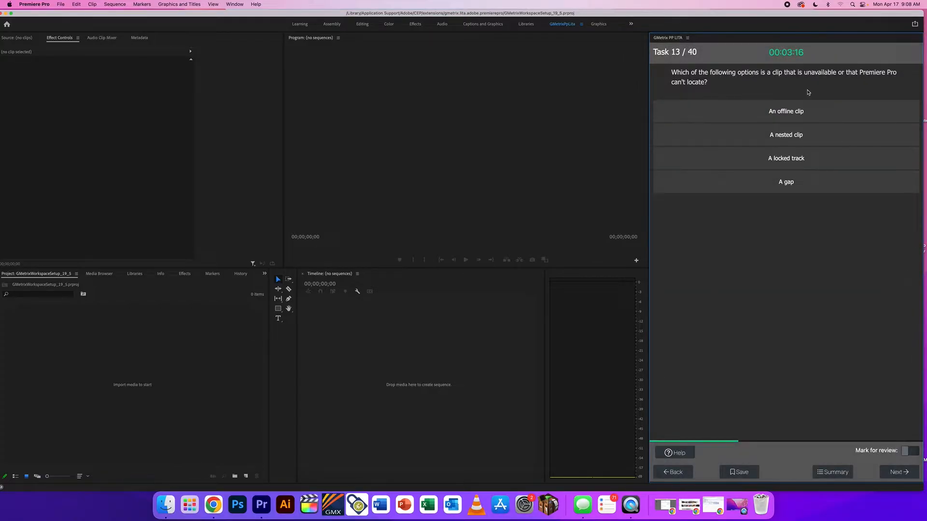
Show the help for the question on a clip Premiere Pro can't locate, answer "An offline clip", and continue to task 14
left_click_drag(671, 72, 867, 81)
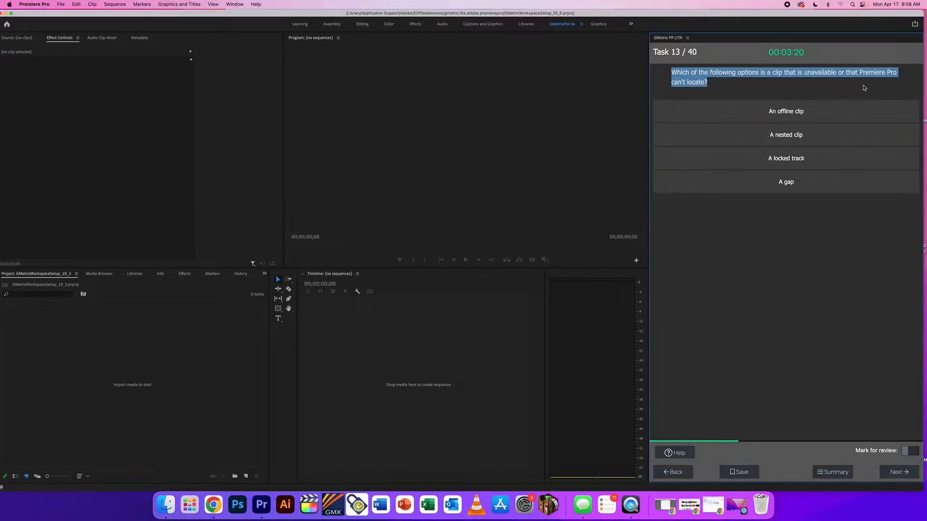
left_click(864, 89)
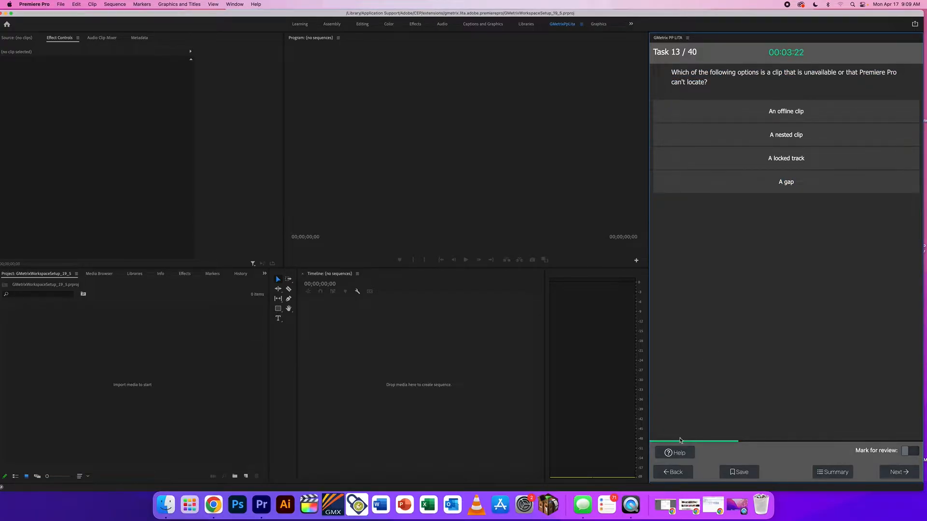
left_click(676, 452)
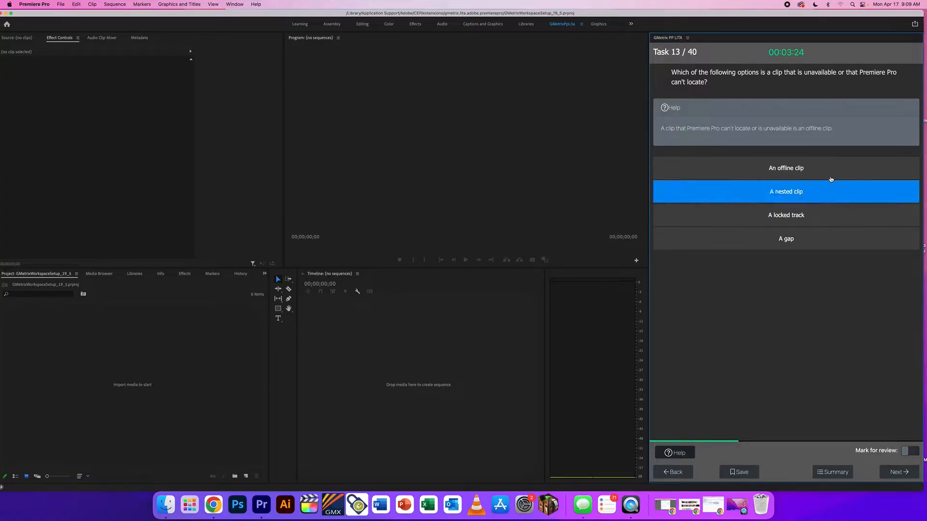
left_click_drag(800, 128, 841, 130)
left_click(792, 167)
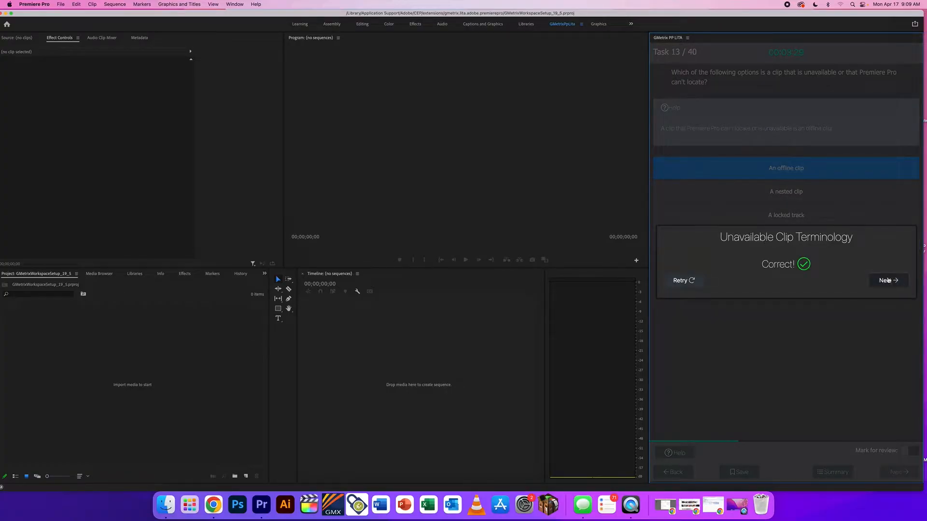
left_click(887, 278)
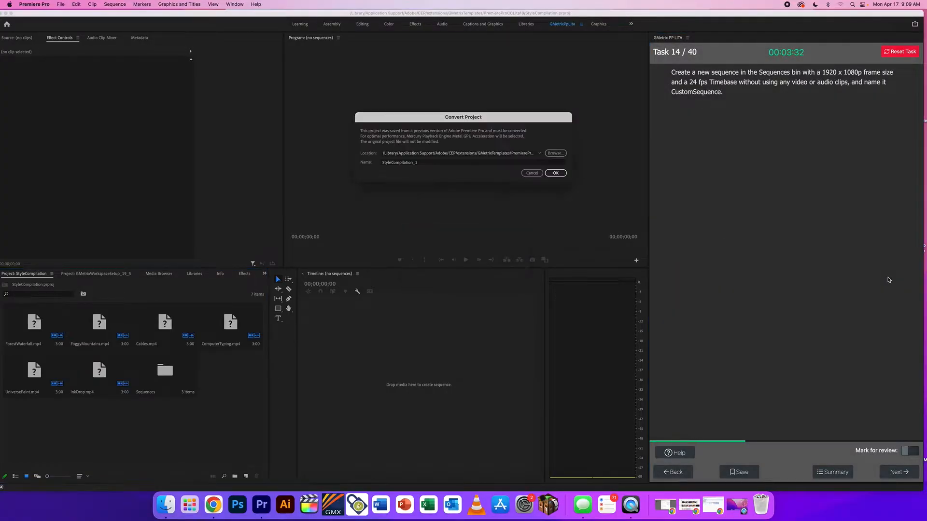
Accept converting the project as StyleCompilation_1 and show the help for the CustomSequence task
left_click(550, 173)
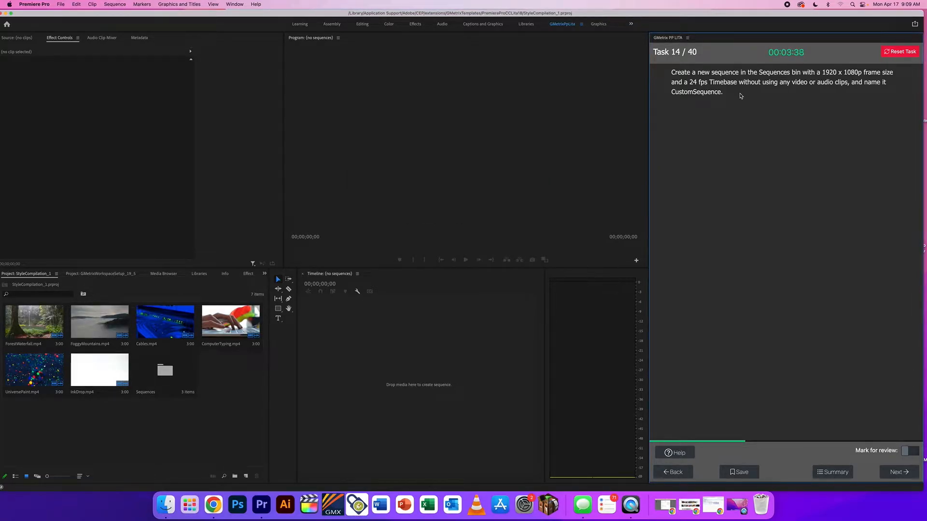
left_click_drag(734, 94, 668, 73)
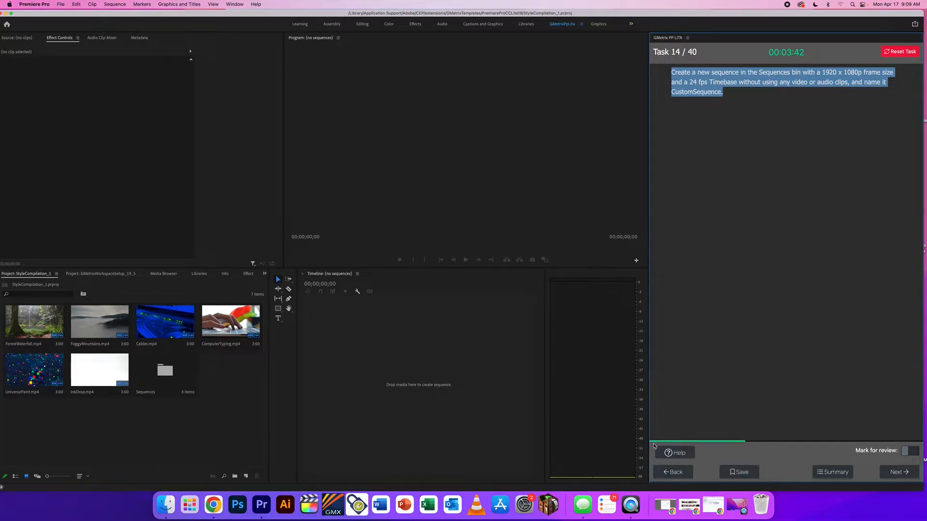
left_click(671, 453)
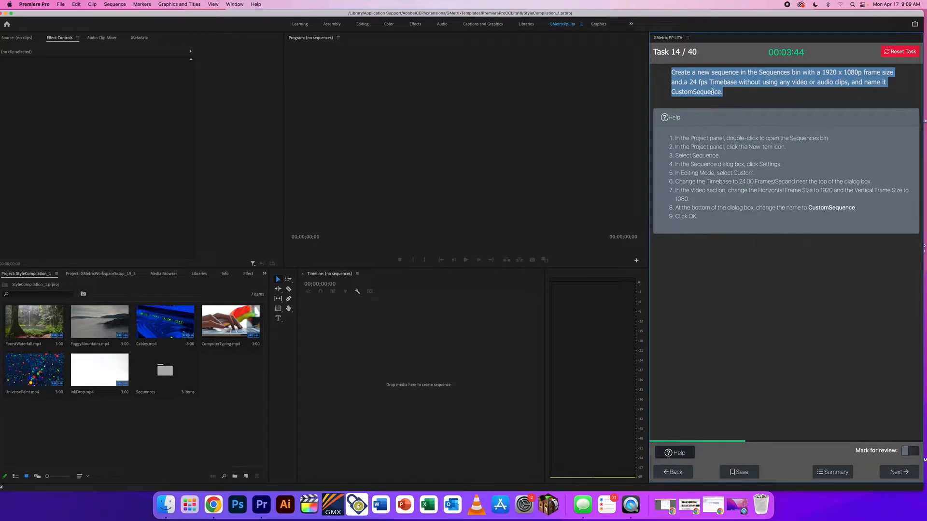
left_click_drag(689, 82, 723, 82)
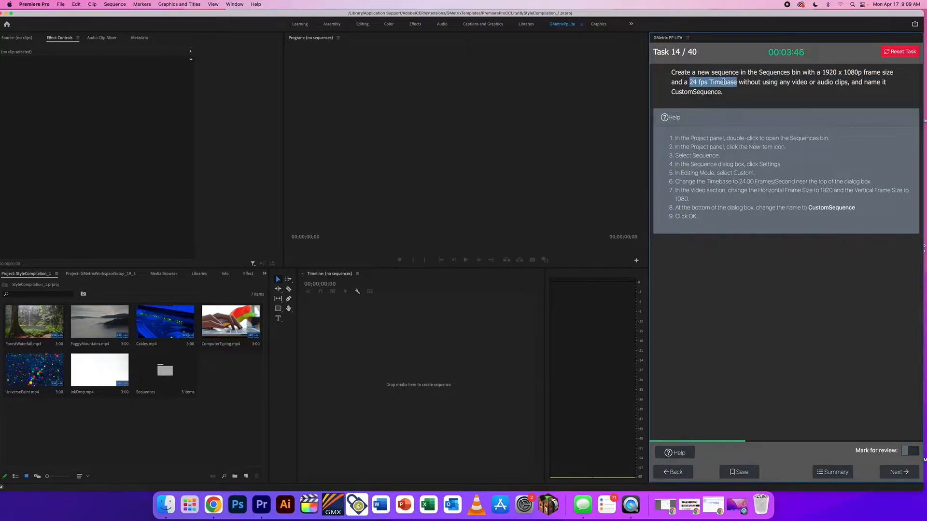
left_click(807, 95)
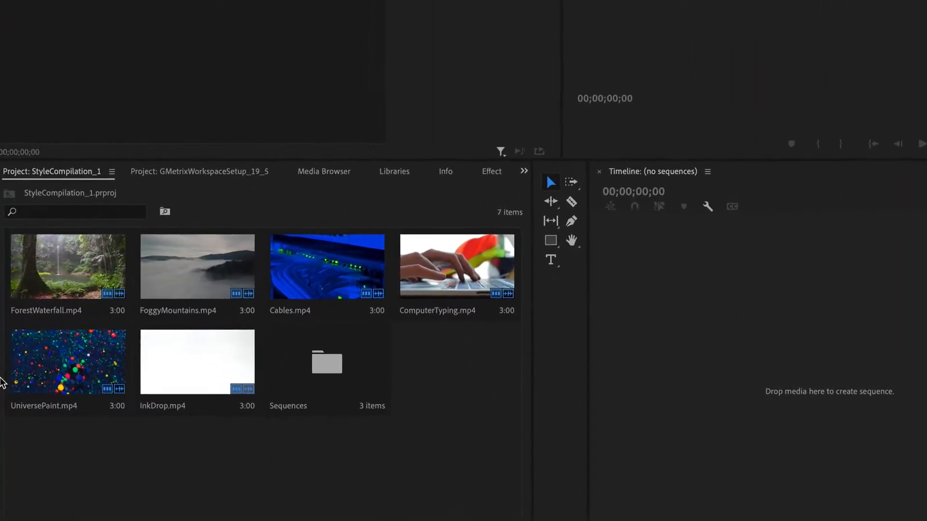
Open the Sequences bin and start a new sequence with its editing mode set to Custom
left_click(442, 380)
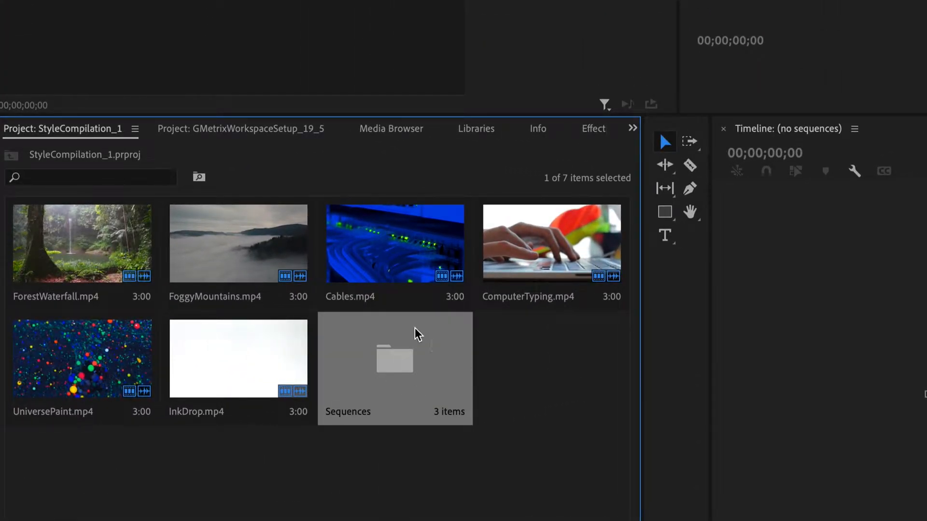
double_click(387, 366)
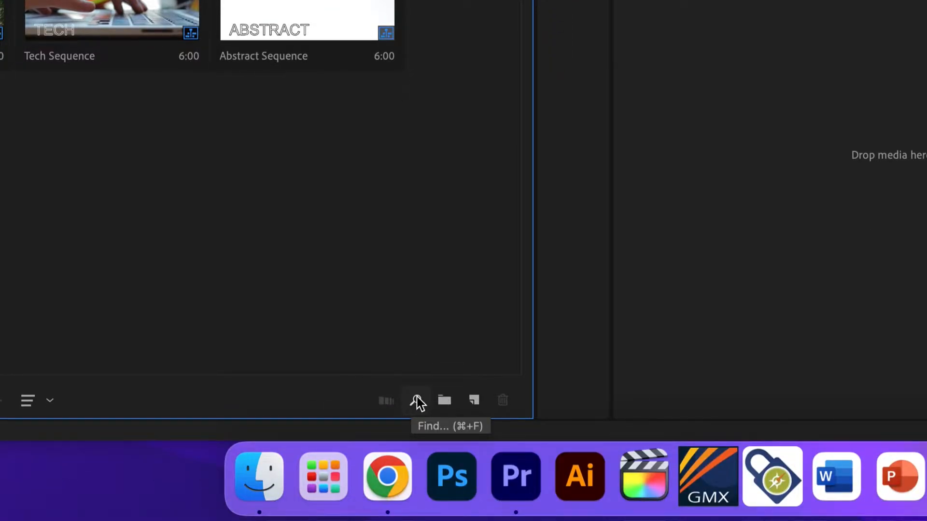
left_click(472, 401)
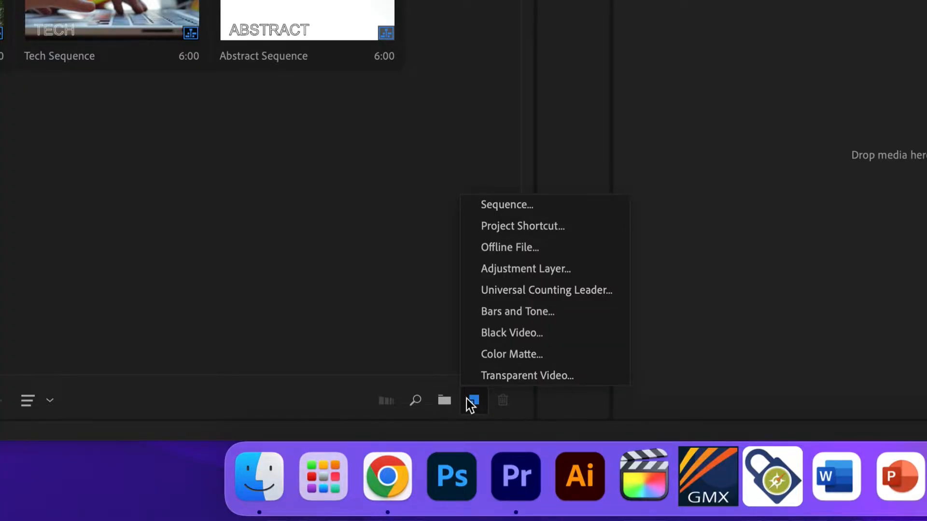
left_click(556, 206)
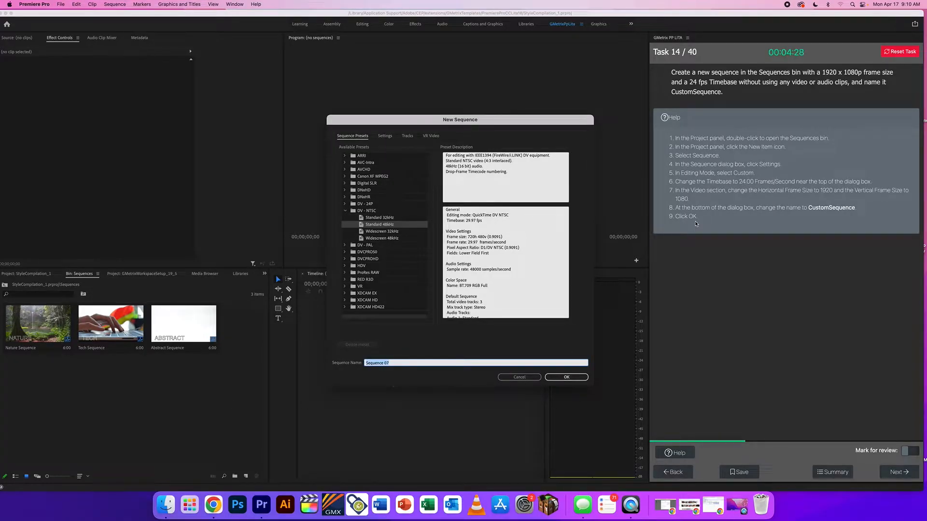
left_click(385, 136)
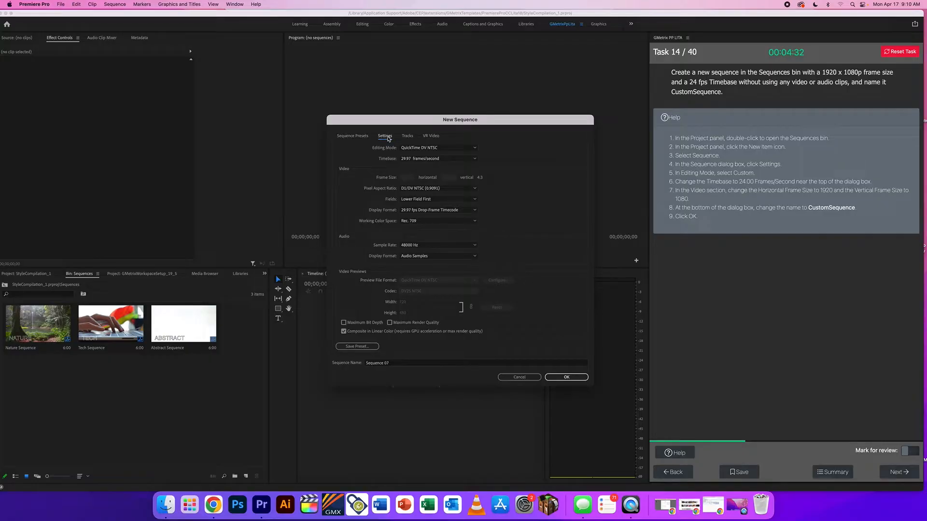
left_click(449, 148)
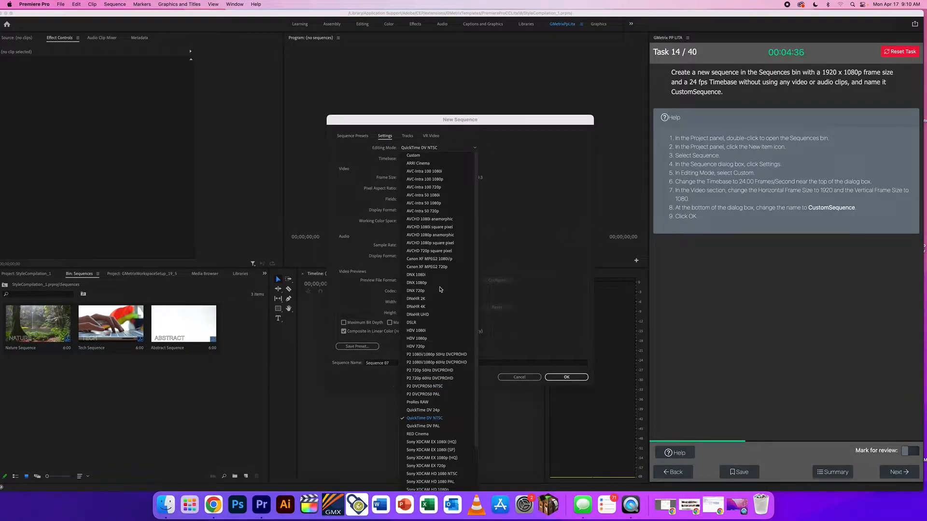
left_click(416, 155)
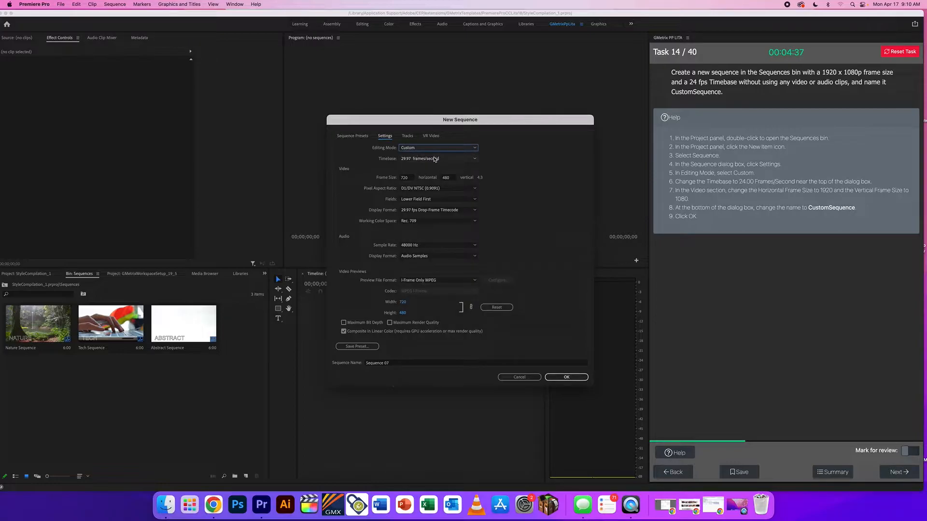
Set the new sequence's frame size to 1920 horizontal by 1080 vertical
left_click(410, 178)
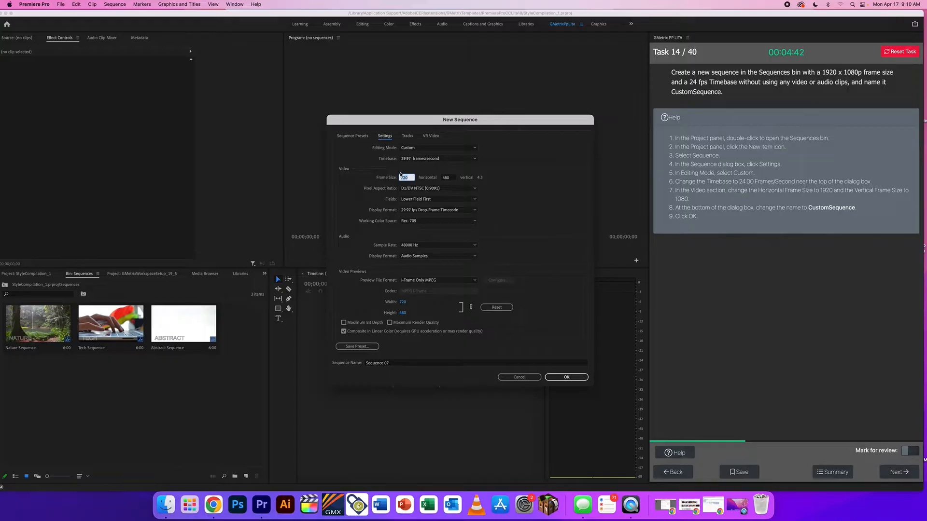
type("1920")
key("Return")
left_click(452, 178)
type("108")
Set the new sequence's timebase to 24.00 frames/second
left_click(462, 211)
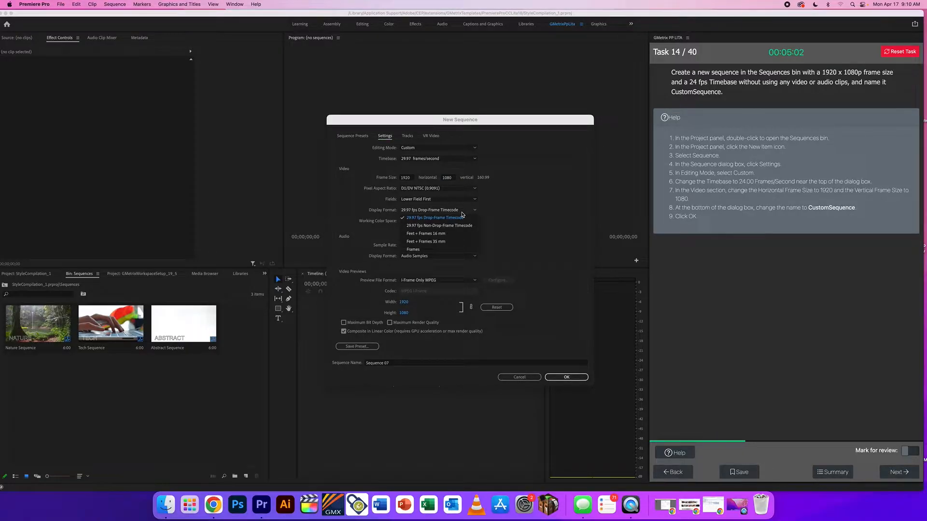
left_click(419, 158)
left_click(376, 161)
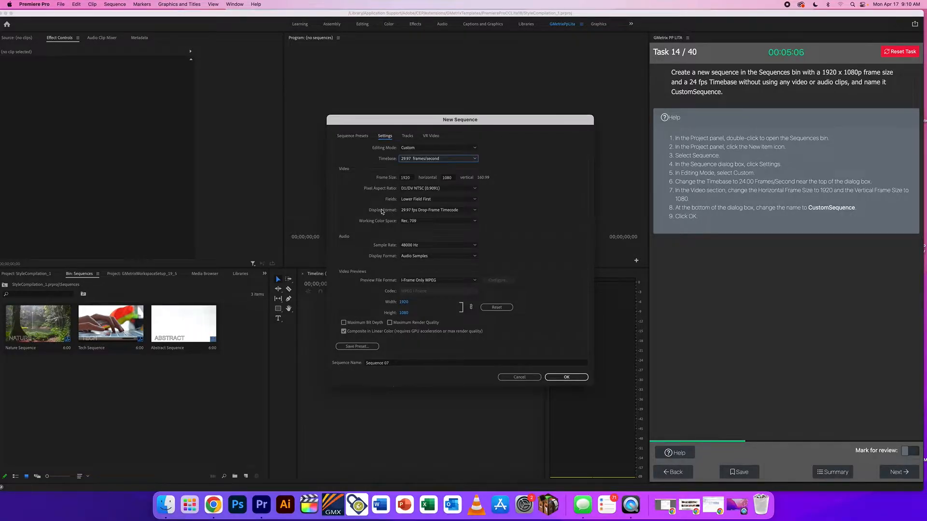
left_click(423, 160)
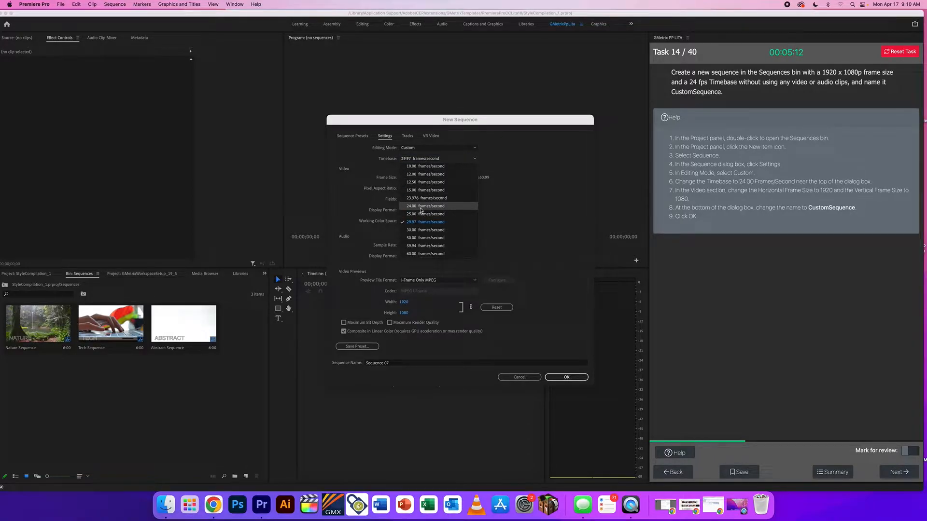
left_click(421, 207)
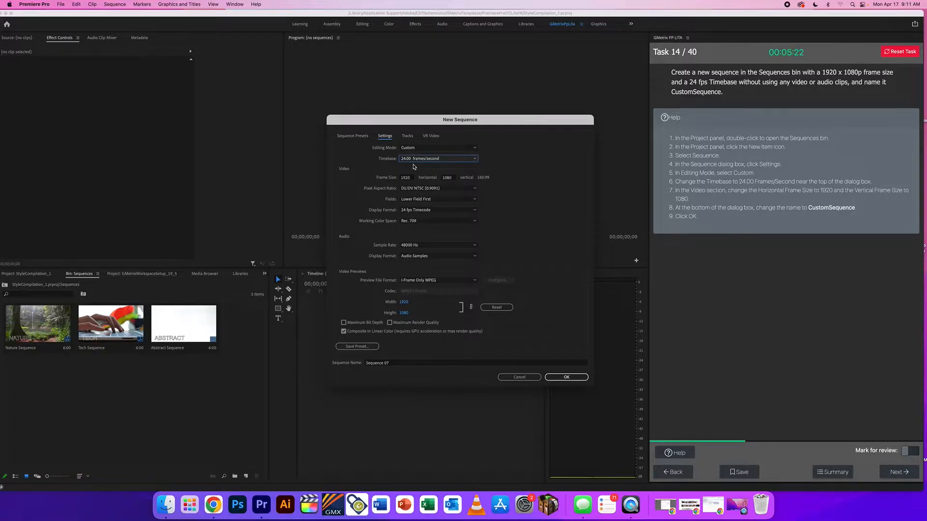
Create the sequence under the name CustomSequence, submit the task, and continue to task 15
left_click_drag(398, 366, 344, 366)
type("Custpm")
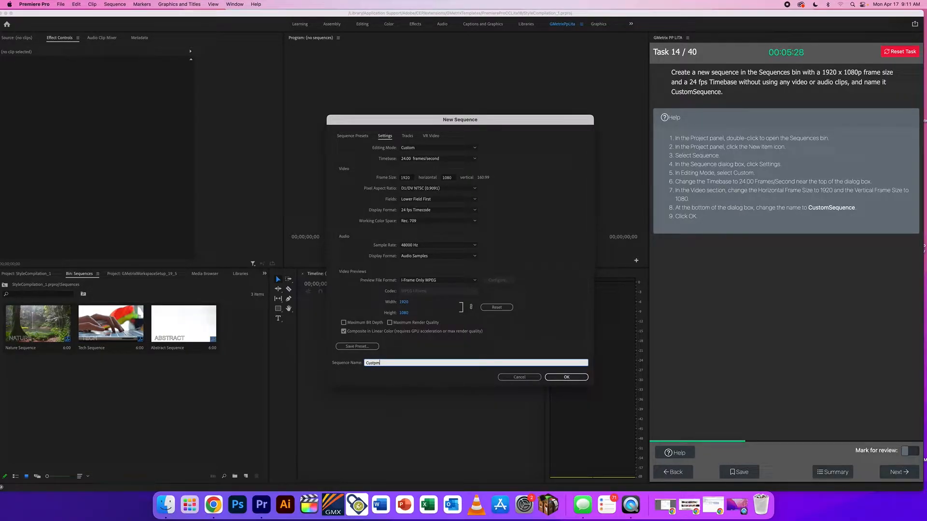
type("om")
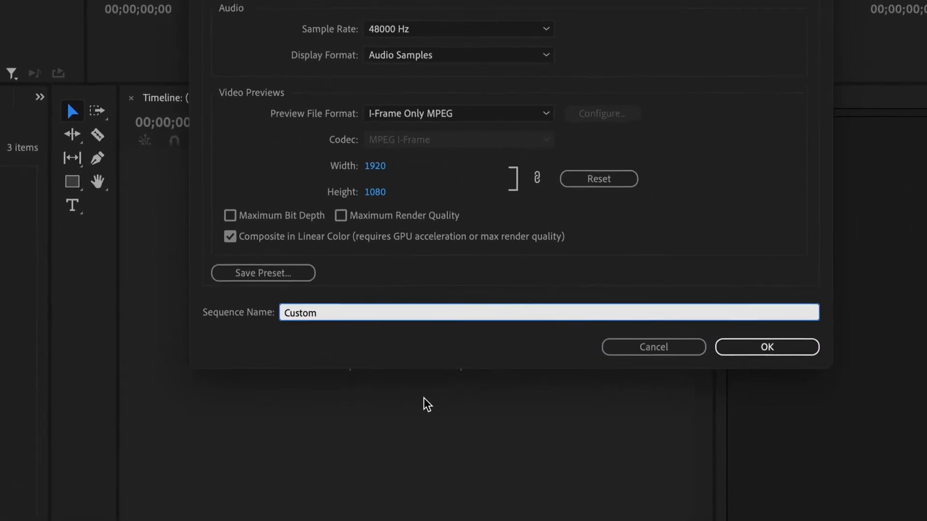
type("Sequen")
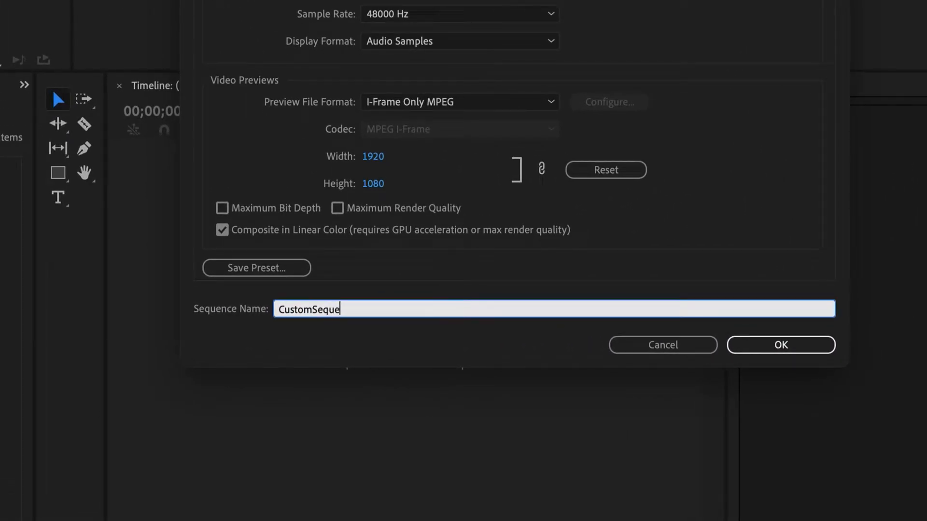
type("ce")
left_click(766, 346)
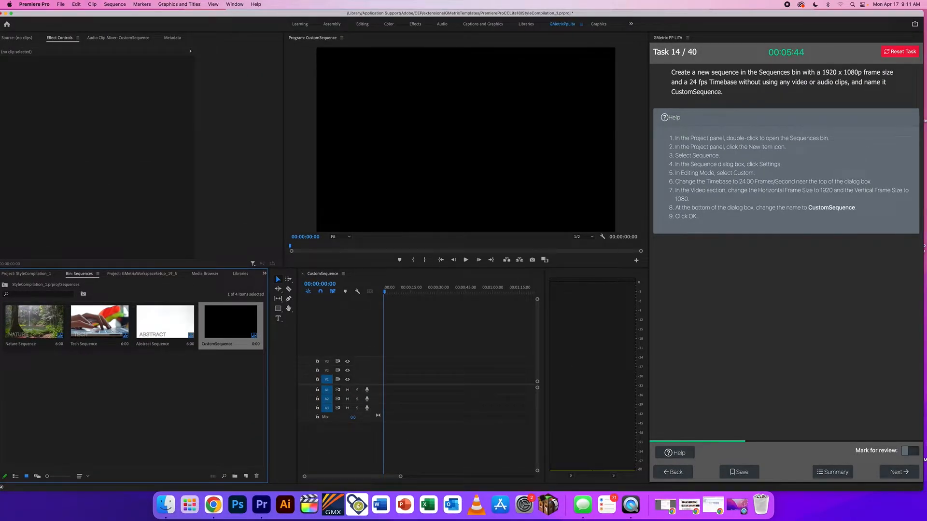
left_click(896, 472)
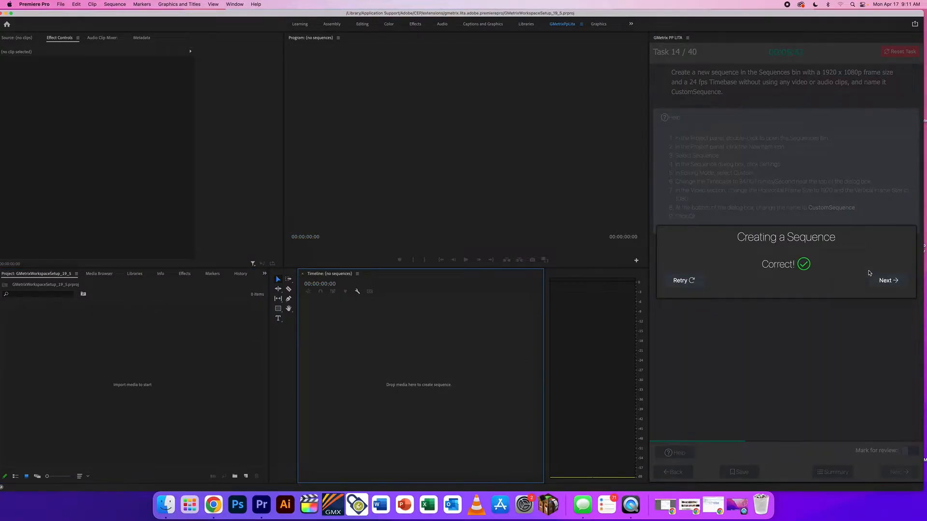
left_click(882, 278)
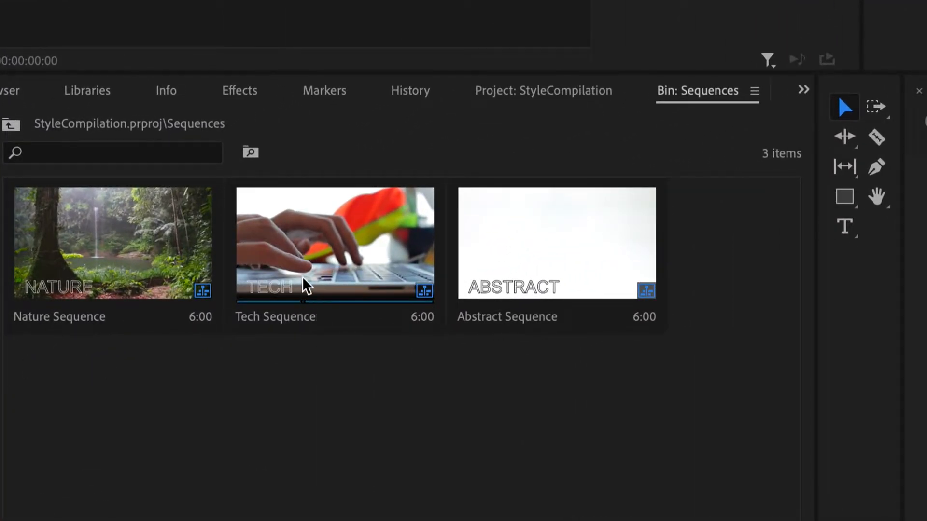
Delete the Cables.mp4 clip from the Tech Sequence timeline and continue to task 16
double_click(297, 268)
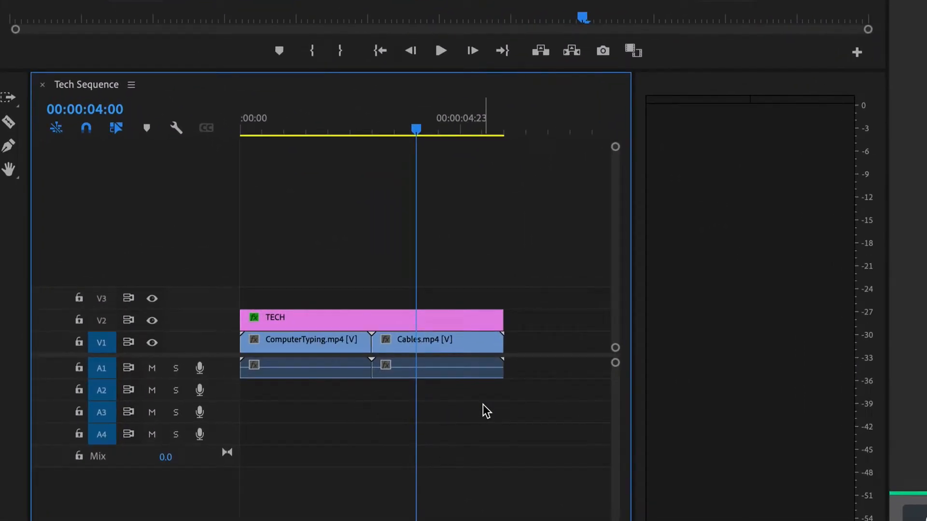
left_click(466, 380)
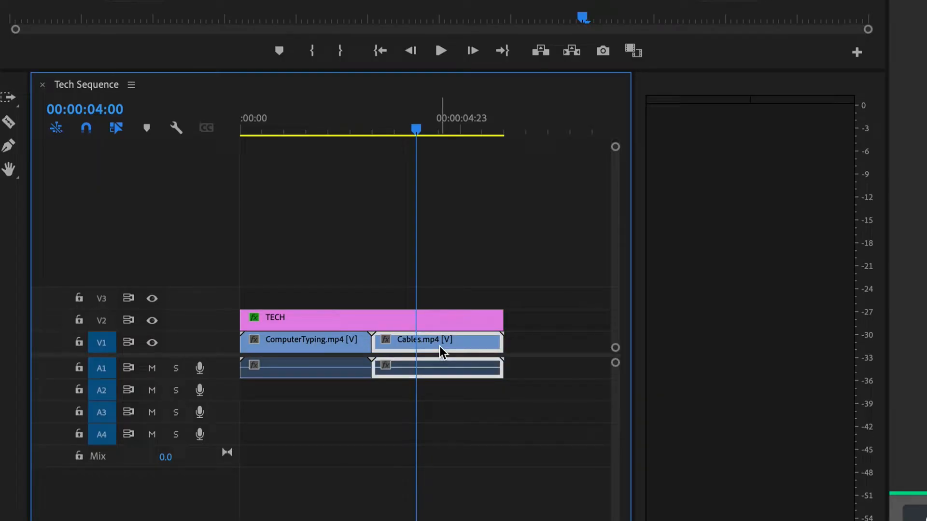
key("Delete")
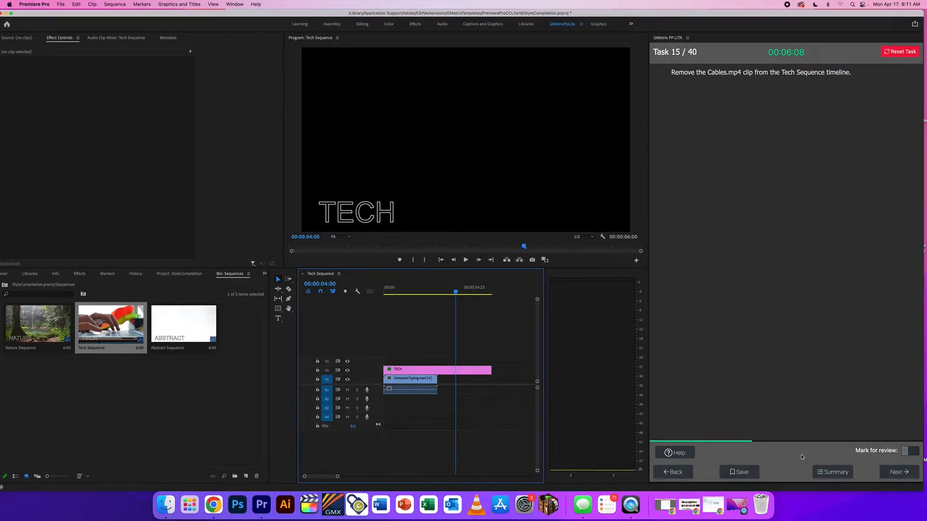
left_click(902, 472)
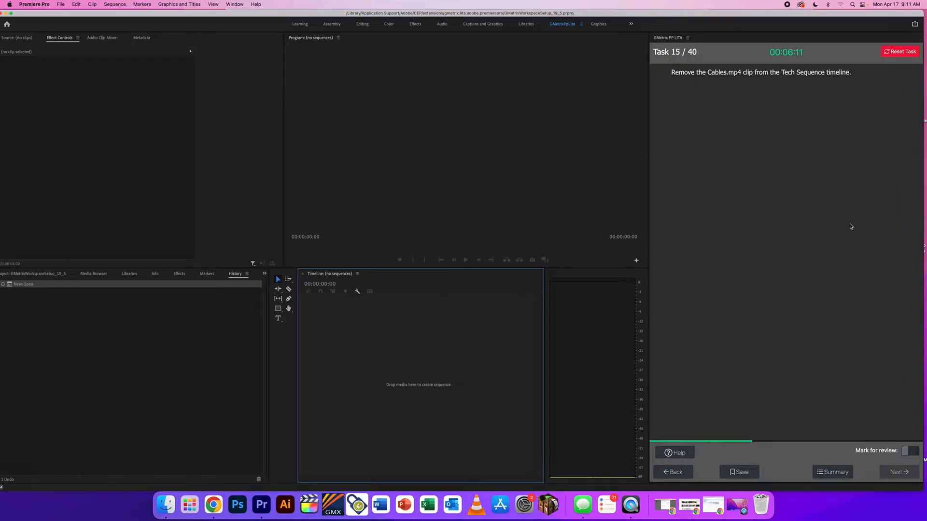
left_click(890, 281)
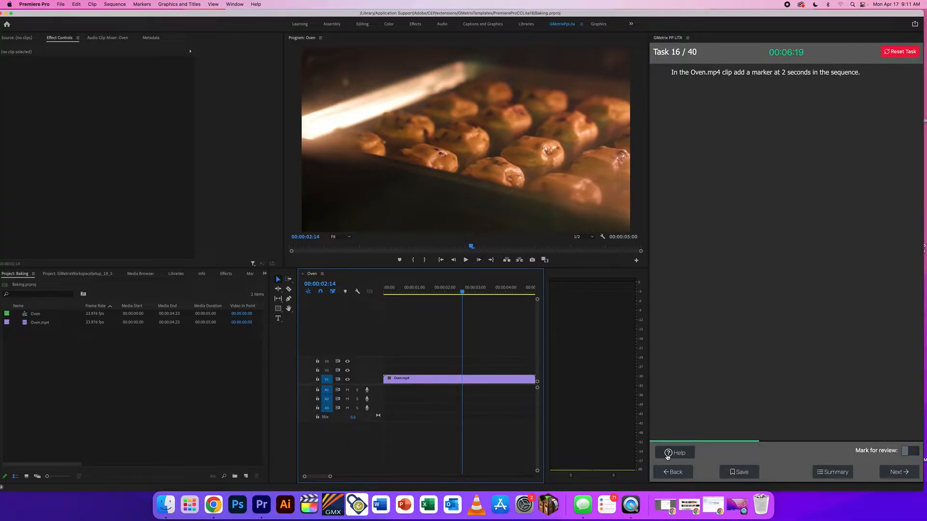
Show the help for the marker task and move the Oven sequence's playhead to 00:00:02:00
left_click(667, 454)
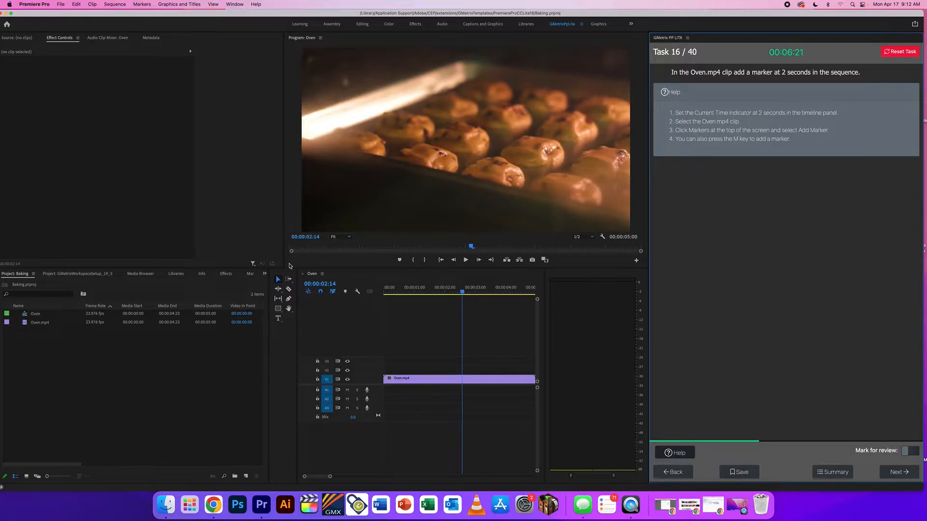
left_click(323, 283)
type("200")
key("Return")
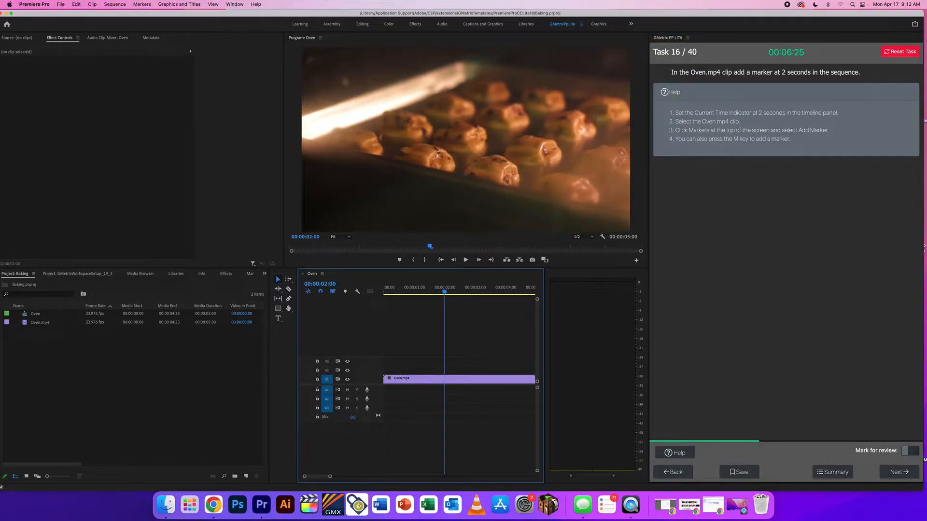
Add a marker to the Oven.mp4 clip at 2 seconds, submit the task, and continue to task 17
left_click(461, 381)
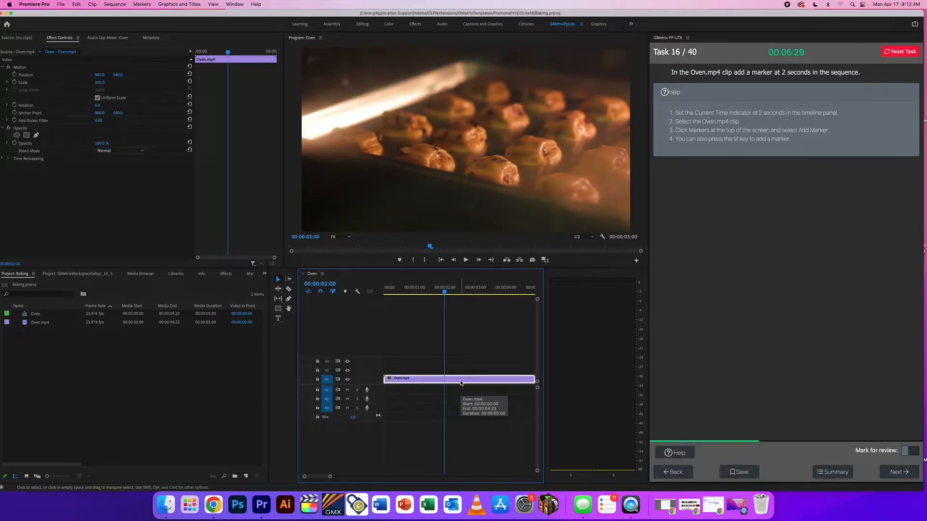
left_click(142, 4)
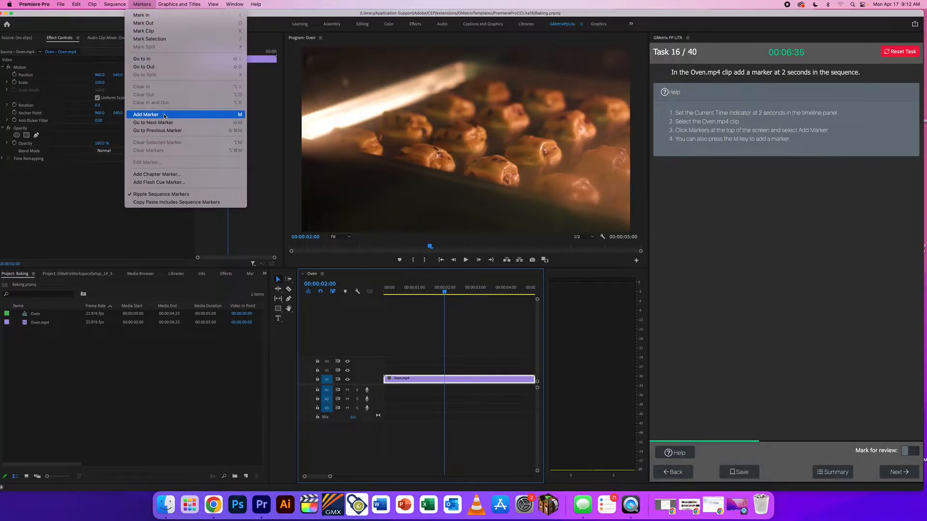
left_click(459, 13)
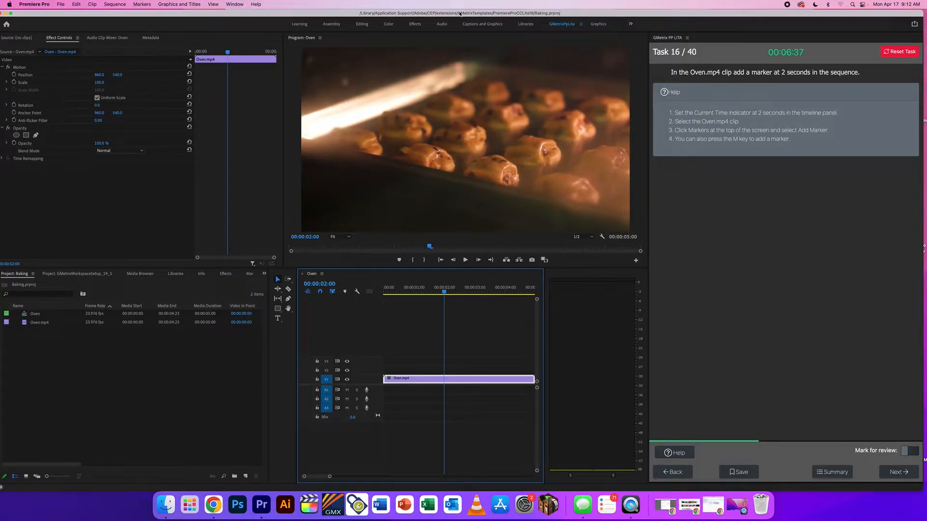
key("m")
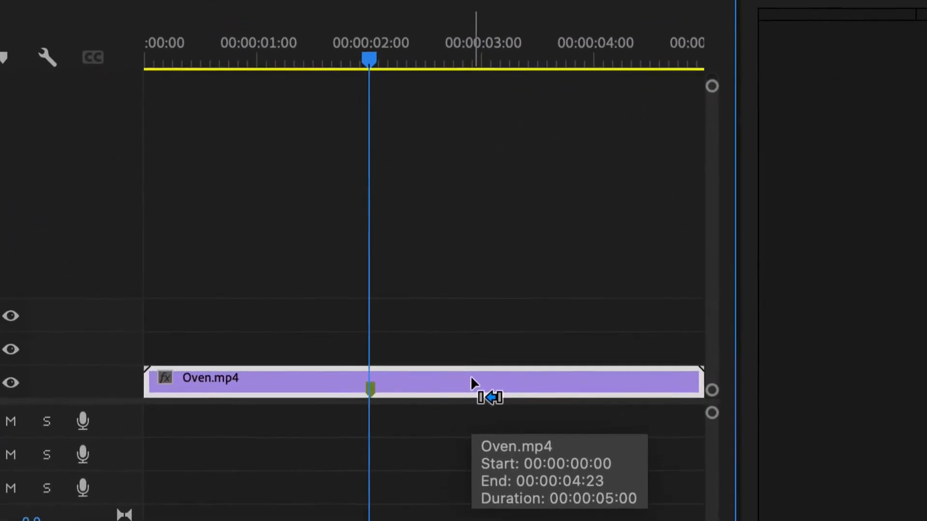
mouse_move(347, 57)
left_mouse_down()
mouse_move(341, 64)
mouse_move(336, 56)
left_mouse_up()
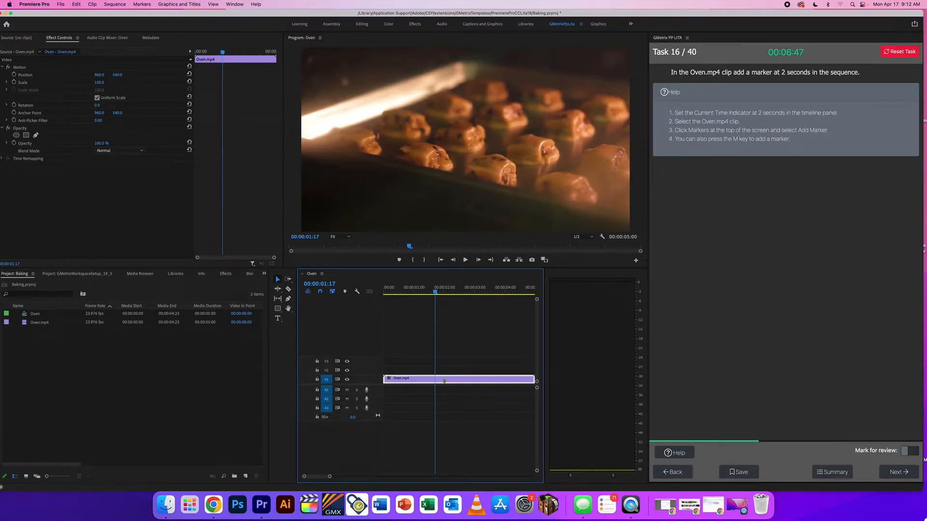
left_click(900, 473)
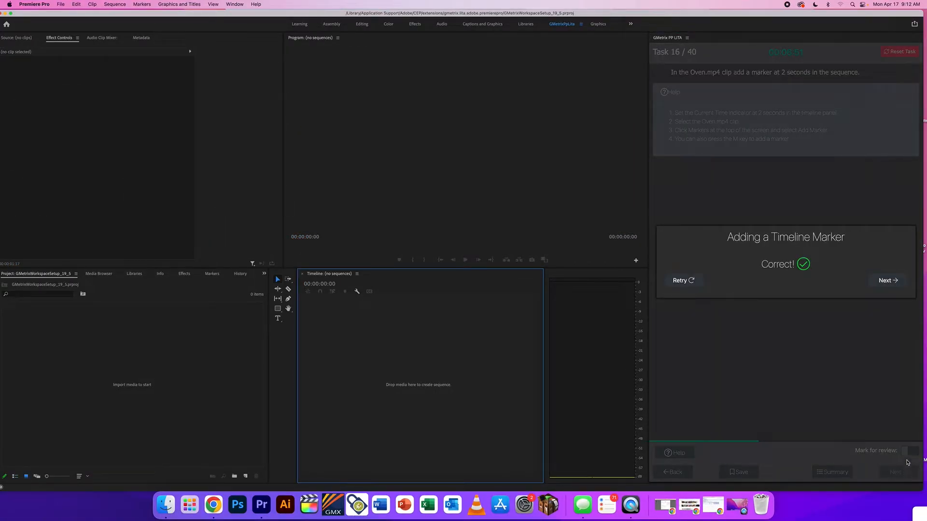
left_click(889, 281)
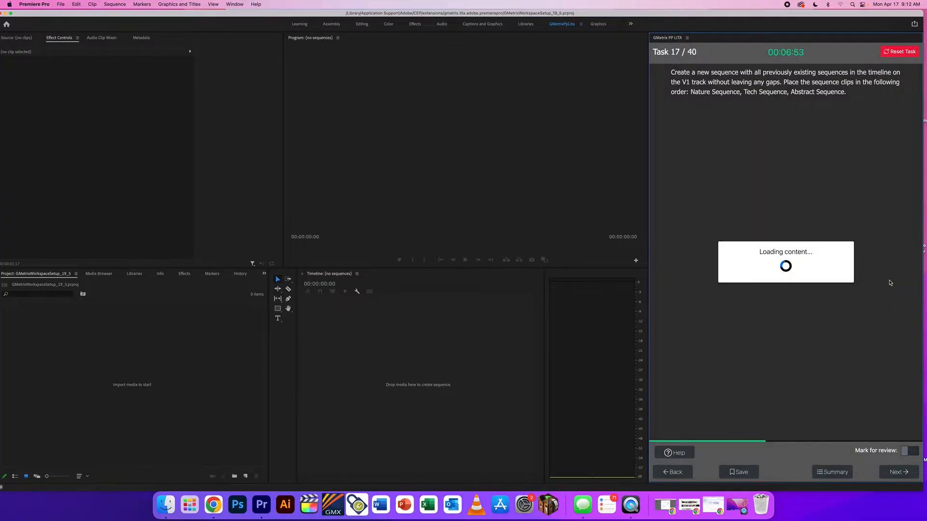
Review the task 17 instructions on placing the existing sequences on the V1 track and their required order
left_click_drag(697, 73, 784, 81)
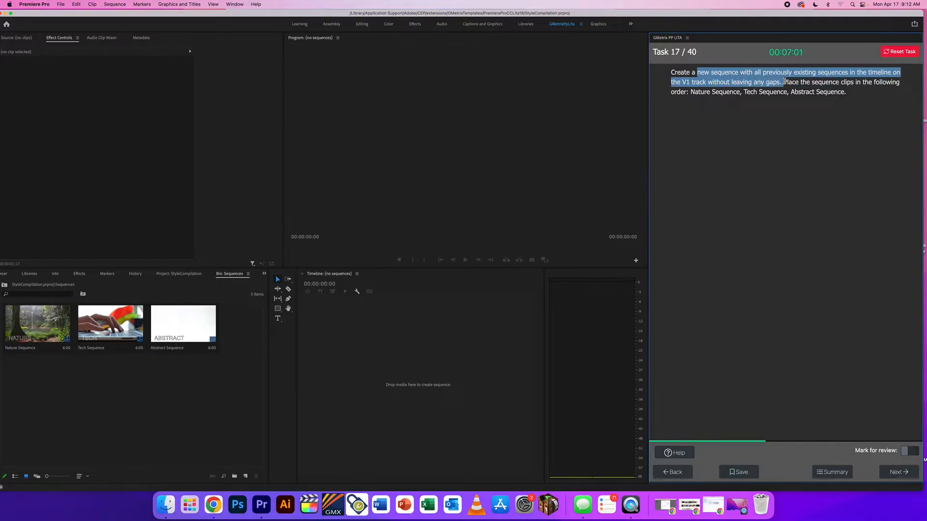
left_click(784, 81)
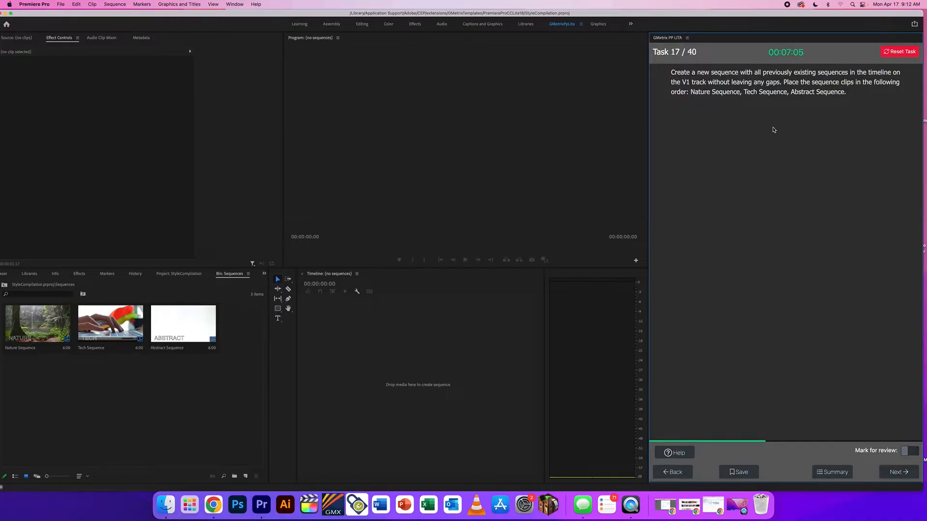
left_click_drag(691, 91, 853, 101)
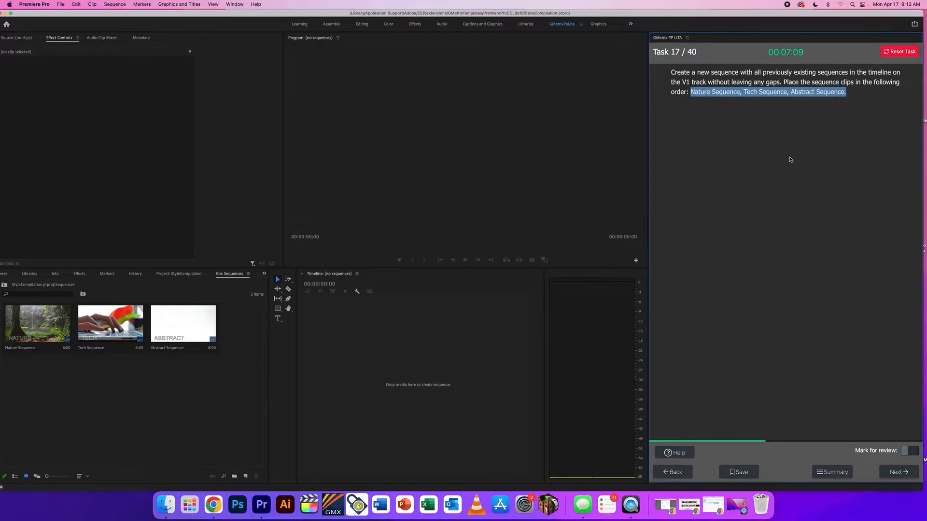
Create a new sequence by placing Nature Sequence from the Sequences bin into the empty timeline
left_click(790, 160)
left_click(117, 385)
mouse_move(25, 323)
left_mouse_down()
mouse_move(392, 352)
mouse_move(56, 330)
mouse_move(42, 321)
left_mouse_up()
left_click(699, 94)
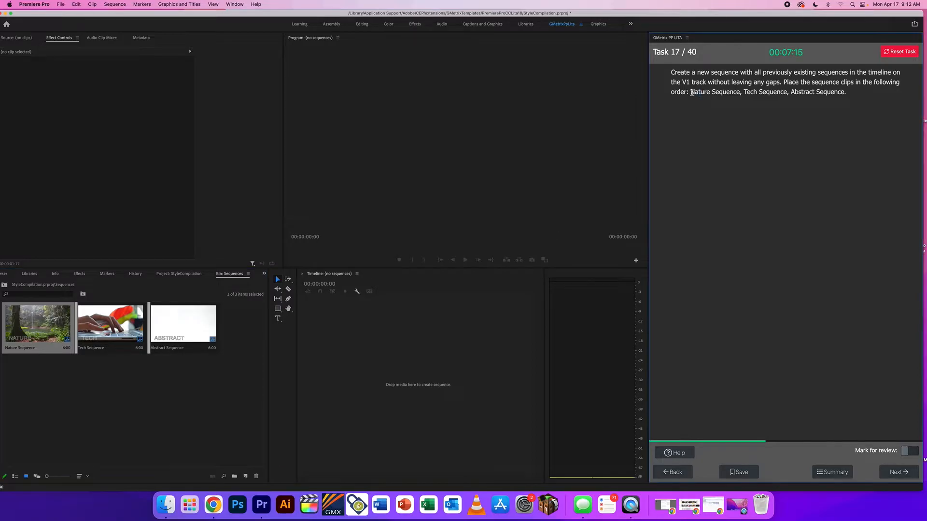
left_click_drag(692, 93, 735, 94)
left_click_drag(39, 324, 367, 326)
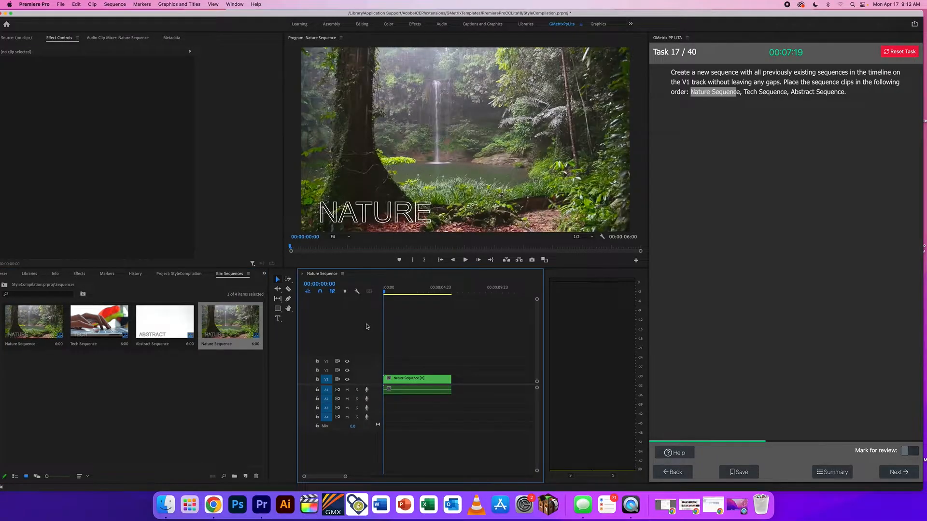
Place Tech Sequence and Abstract Sequence as nests on V1 directly after the Nature Sequence clip, in that order and without gaps
mouse_move(106, 330)
left_mouse_down()
mouse_move(92, 328)
mouse_move(388, 372)
mouse_move(463, 371)
mouse_move(454, 379)
mouse_move(464, 379)
mouse_move(456, 363)
mouse_move(458, 383)
mouse_move(81, 295)
mouse_move(96, 316)
left_mouse_up()
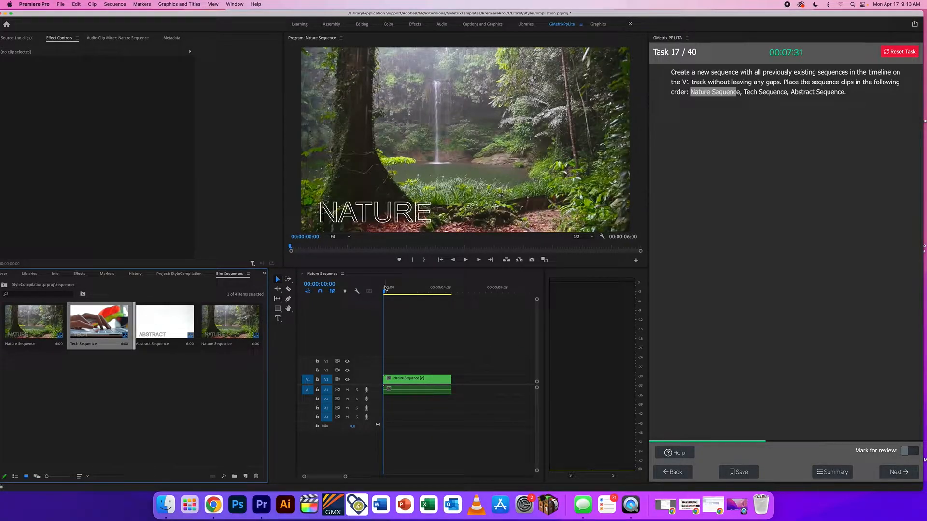
left_click(308, 292)
left_click_drag(94, 317, 117, 319)
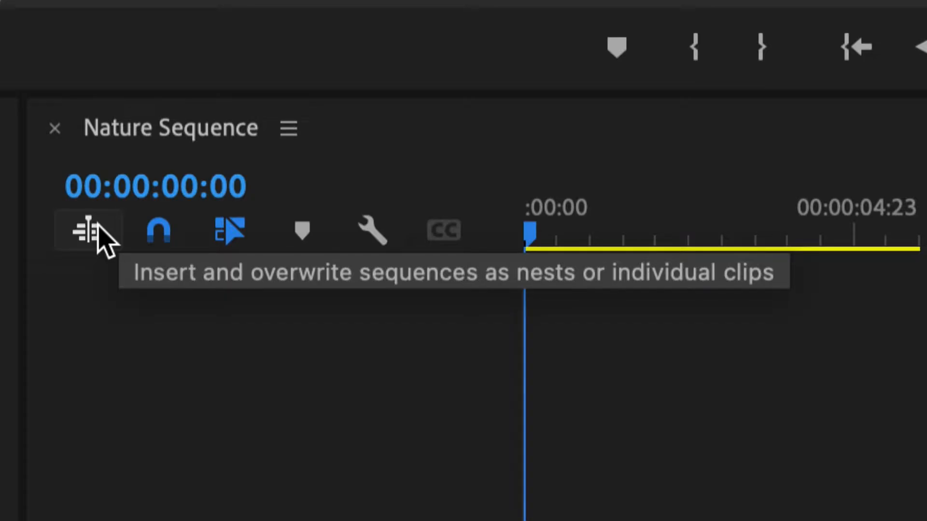
left_click(88, 231)
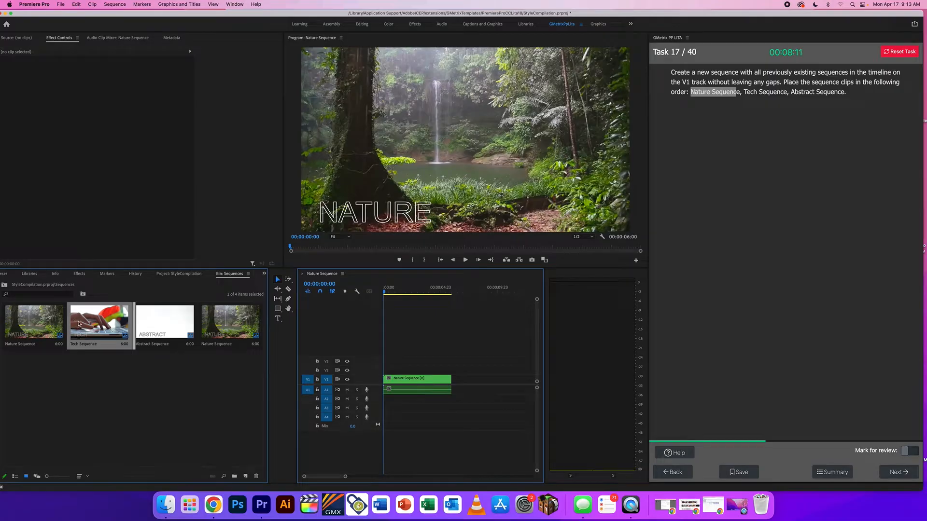
left_click_drag(79, 323, 456, 389)
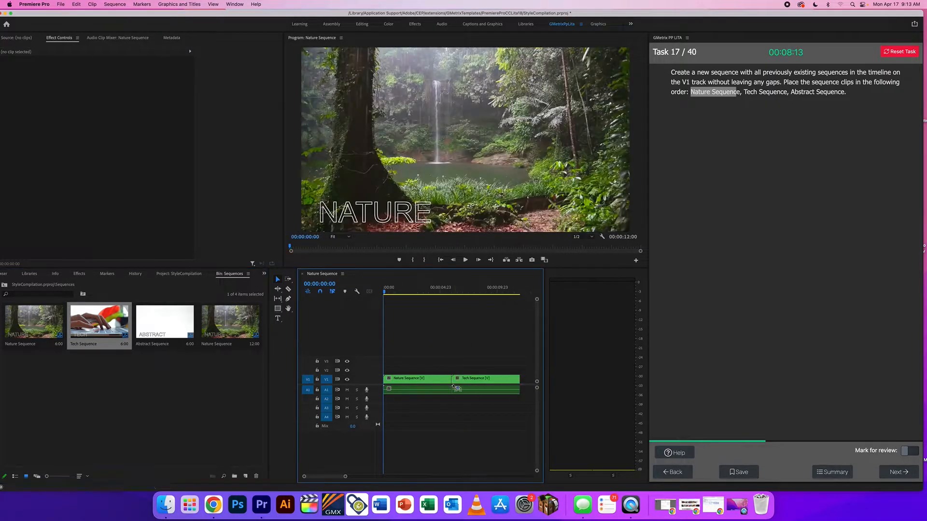
left_click_drag(140, 328, 518, 380)
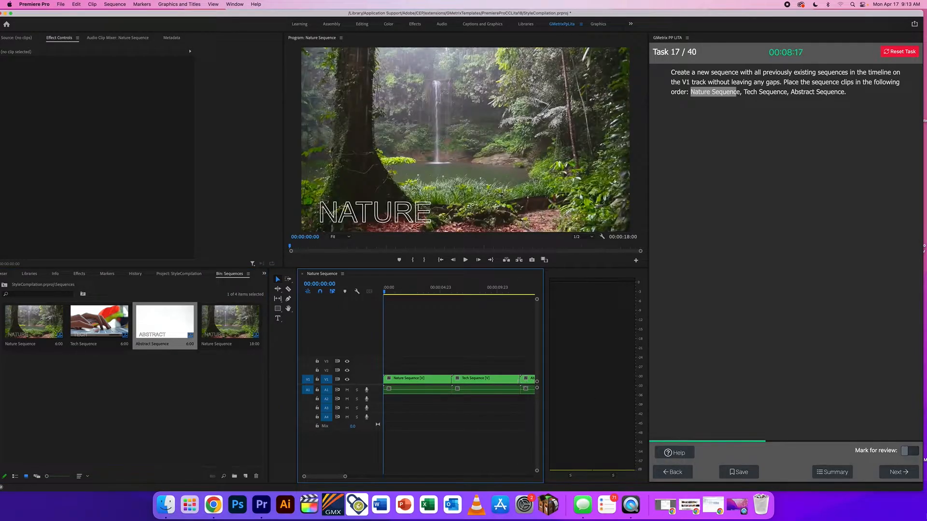
Submit task 17 and open the task 18 project, converting it as Birds_1 and leaving the missing Woodpecker.mp4 offline
left_click(899, 477)
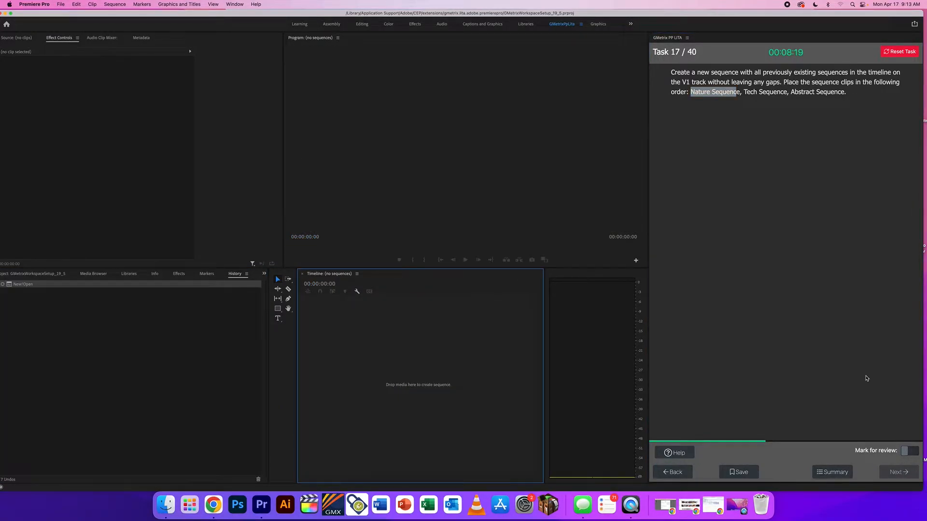
left_click(888, 283)
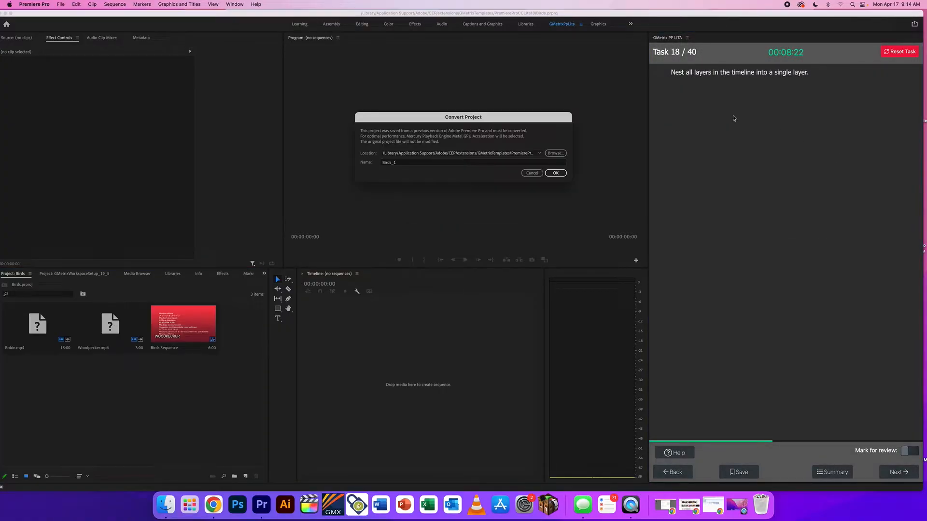
left_click(555, 173)
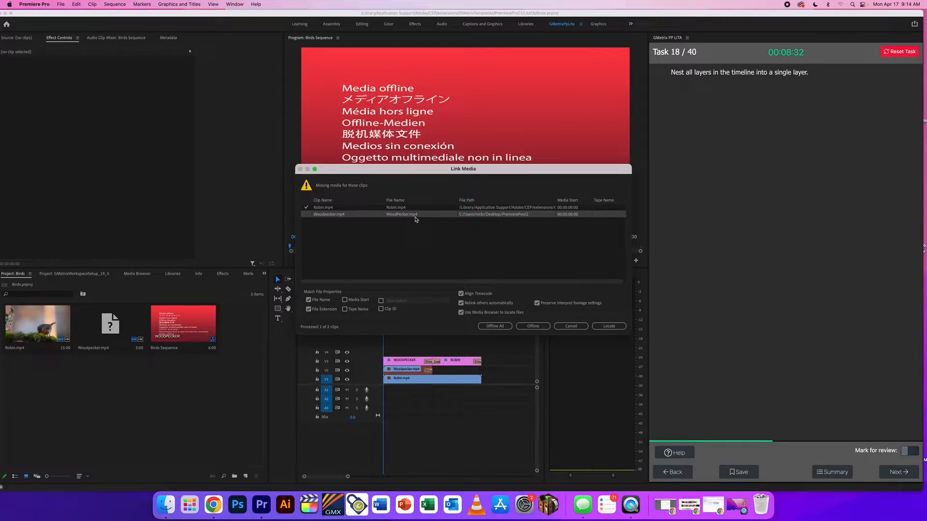
left_click(533, 326)
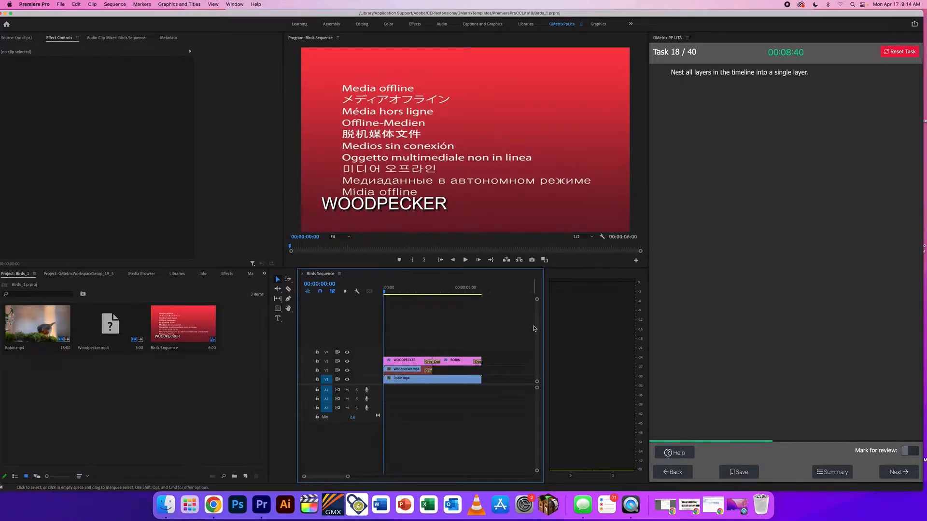
Show the task help and nest all clips in the Birds Sequence timeline as Nested Sequence 01
left_click(674, 453)
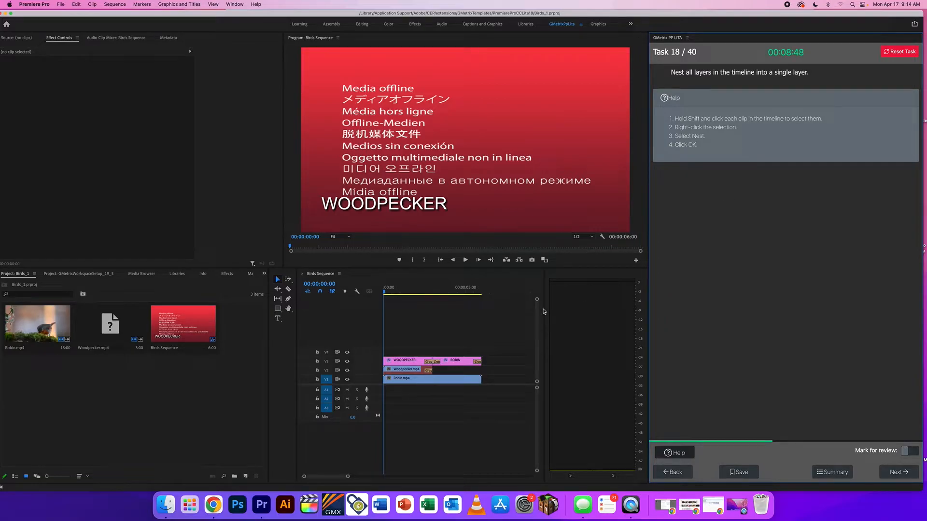
left_click(411, 363, "shift")
left_click(408, 372, "shift")
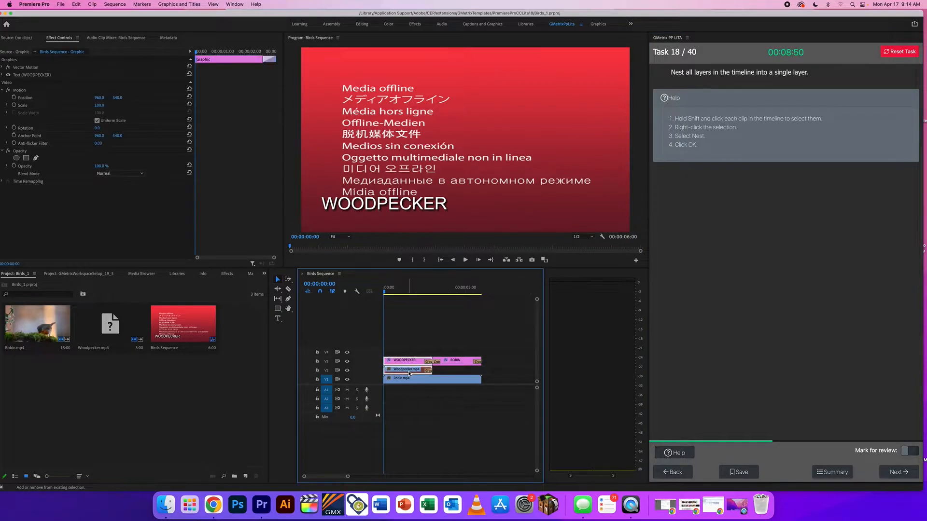
left_click(458, 361, "shift")
left_click(449, 381, "shift")
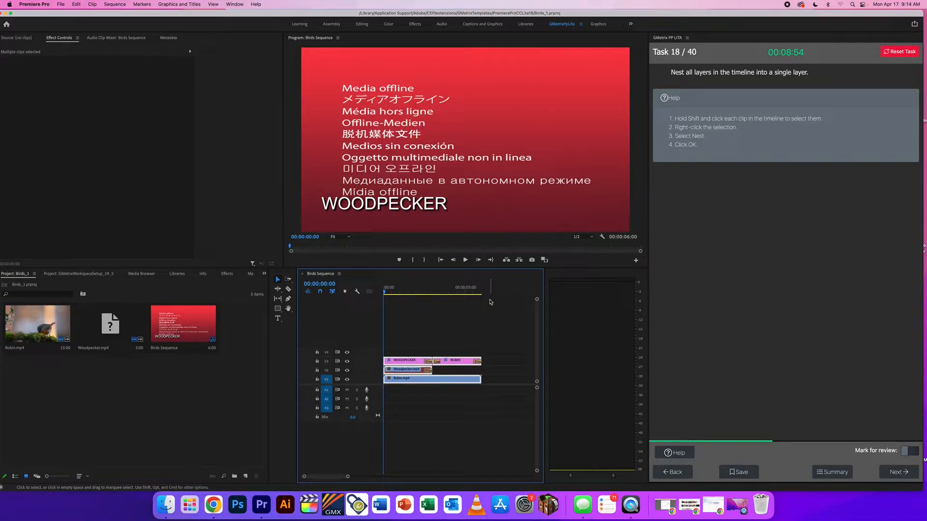
right_click(403, 362)
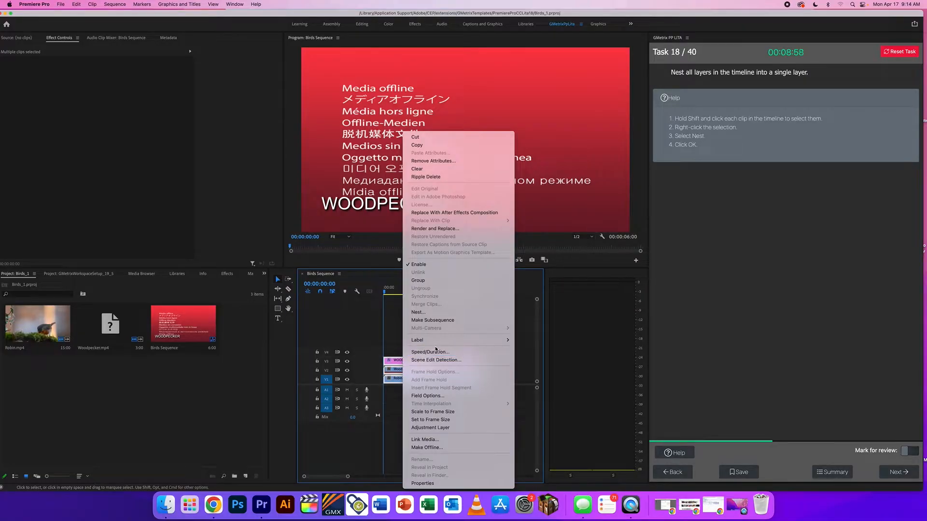
left_click(428, 313)
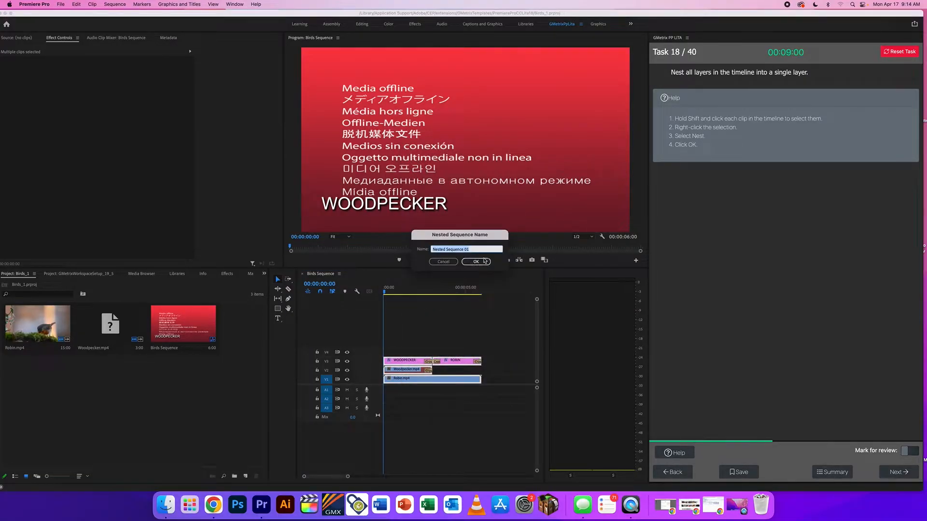
left_click(484, 262)
left_click(389, 293)
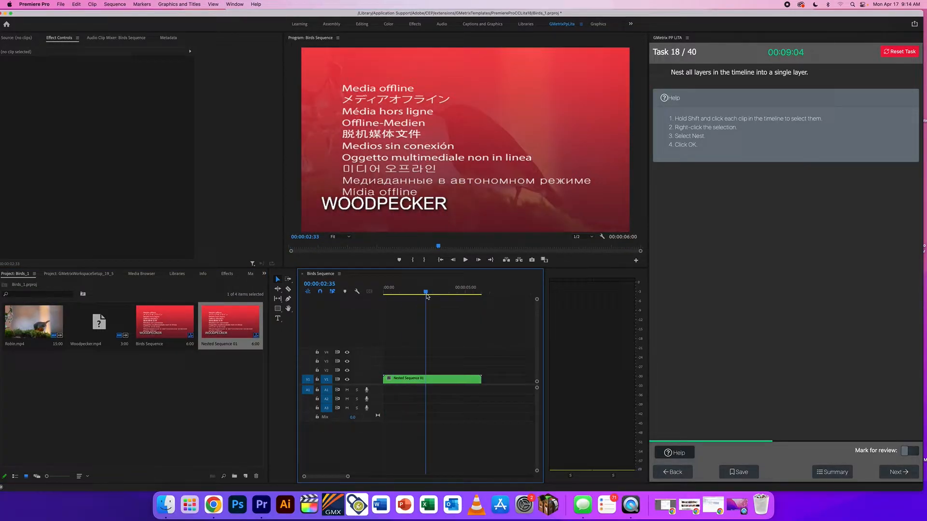
Submit the nesting task and open the task 19 project, converting it as CityOfColors_1
left_click(900, 474)
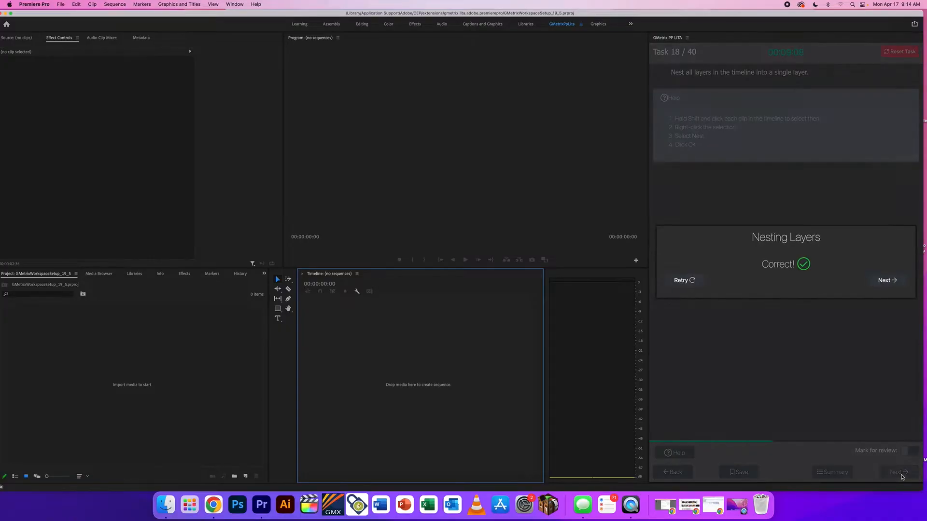
left_click(882, 280)
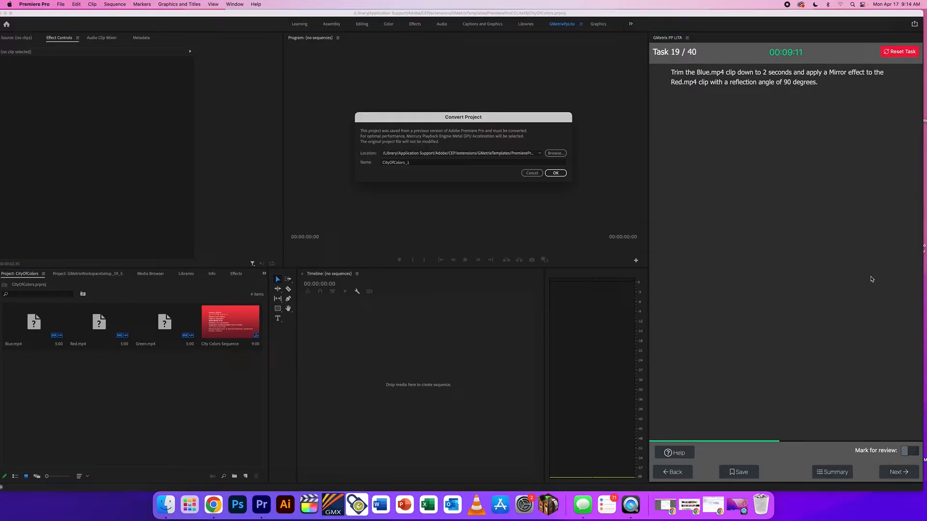
left_click(555, 173)
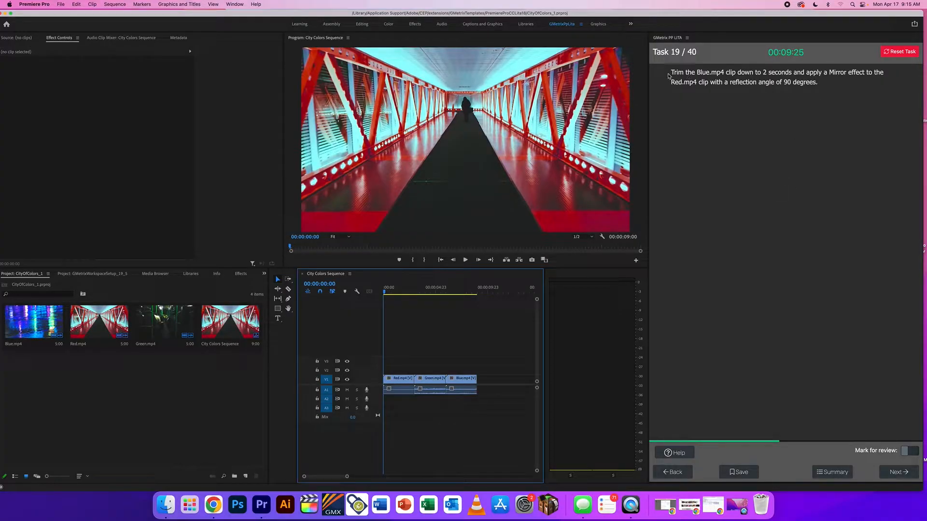
Trim the end of the Blue.mp4 clip in the City Colors Sequence so that it lasts 2 seconds
left_click_drag(668, 72, 687, 72)
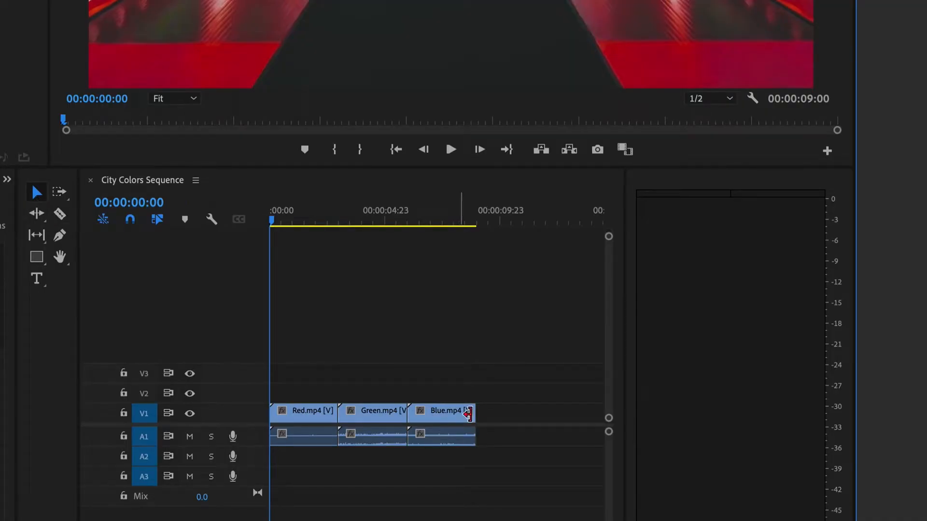
left_click_drag(467, 414, 449, 416)
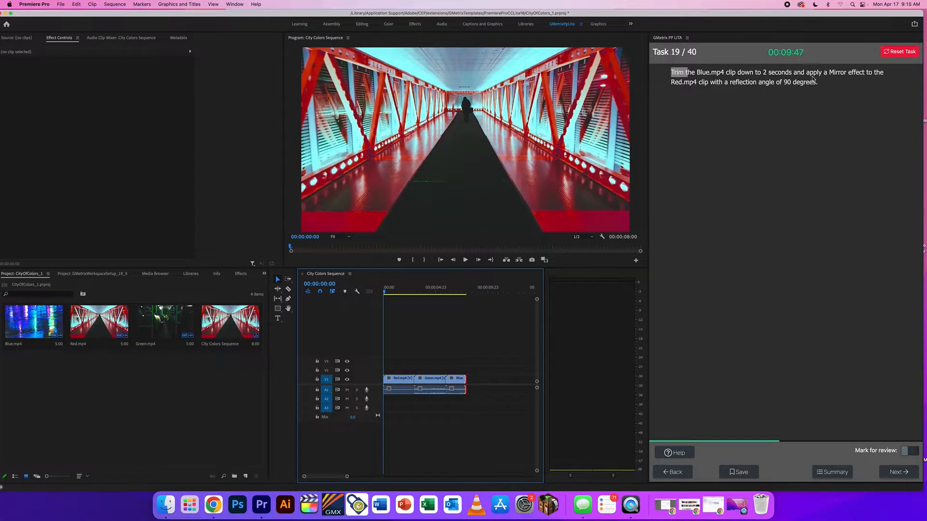
left_click(823, 80)
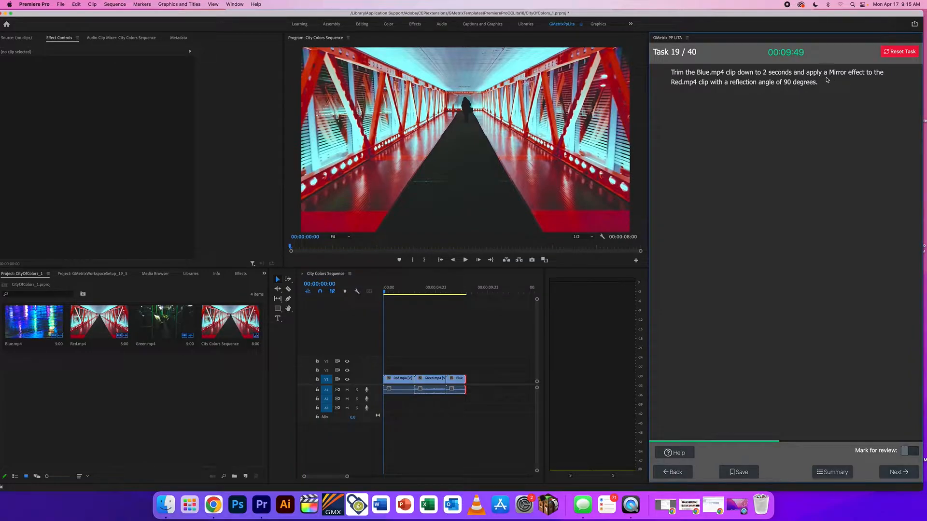
Find the Mirror video effect by searching for "mirror" and apply it to the Red.mp4 clip on V1
left_click_drag(806, 73, 697, 83)
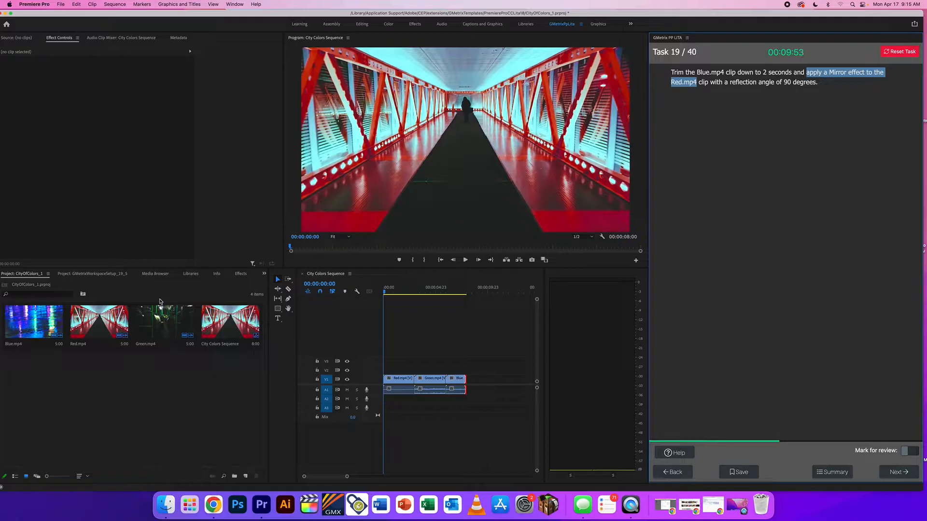
left_click_drag(459, 292, 393, 295)
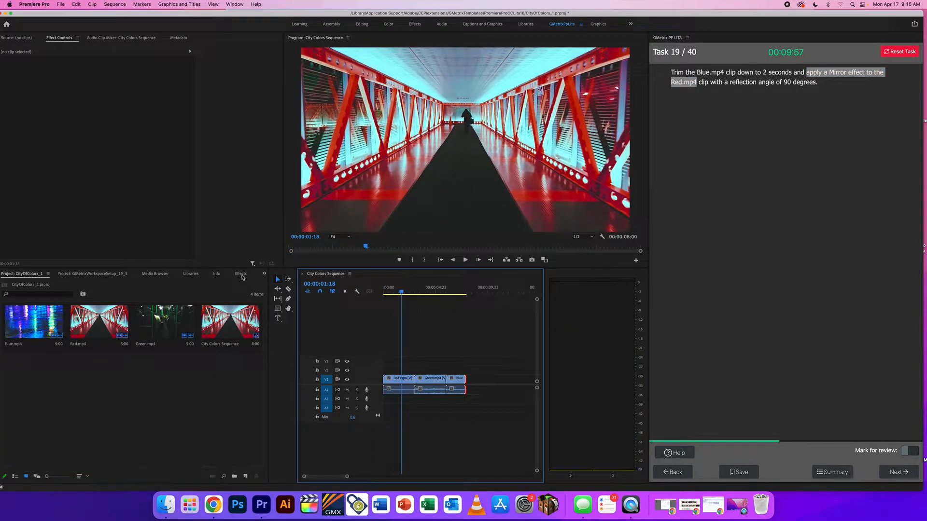
left_click(240, 273)
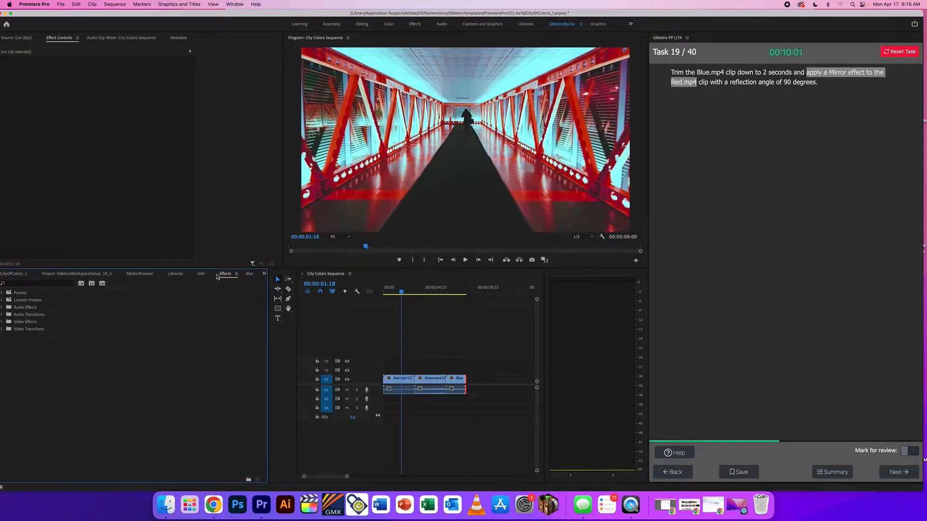
left_click(23, 284)
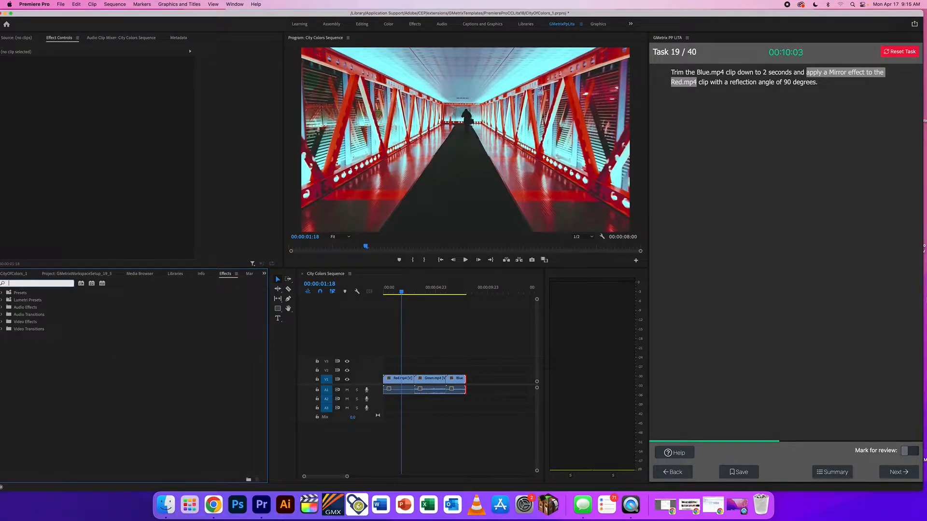
type("mirror")
left_click(27, 337)
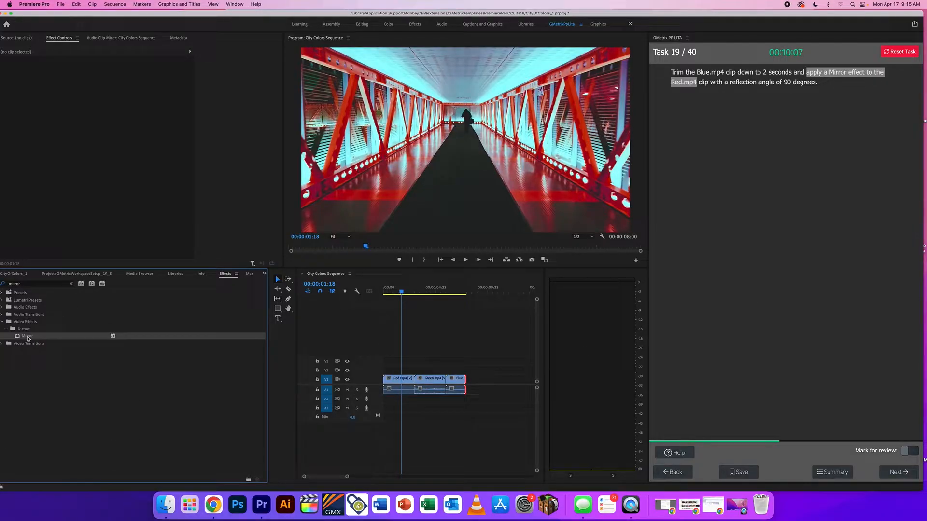
left_click_drag(29, 338, 403, 380)
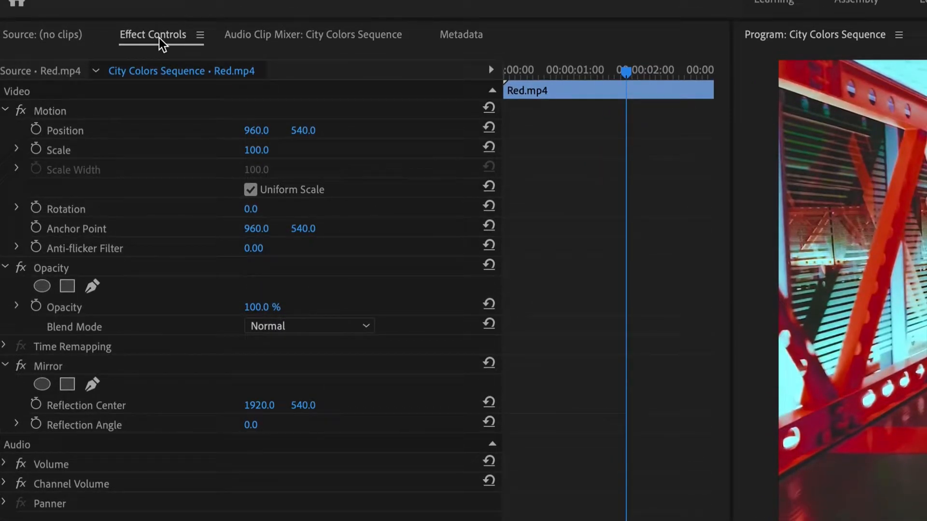
Set the Mirror effect's Reflection Angle on the Red.mp4 clip to 90 degrees
left_click(251, 427)
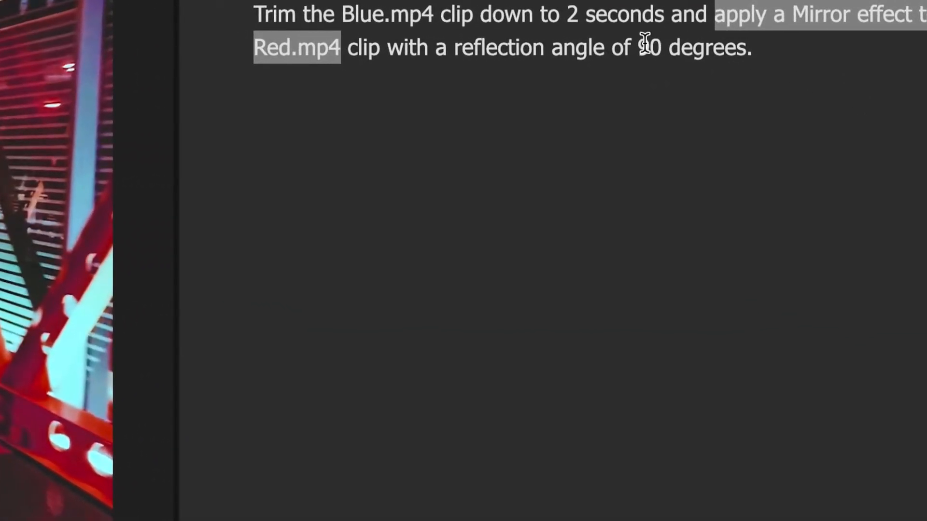
left_click_drag(741, 70, 790, 71)
left_click_drag(738, 47, 747, 47)
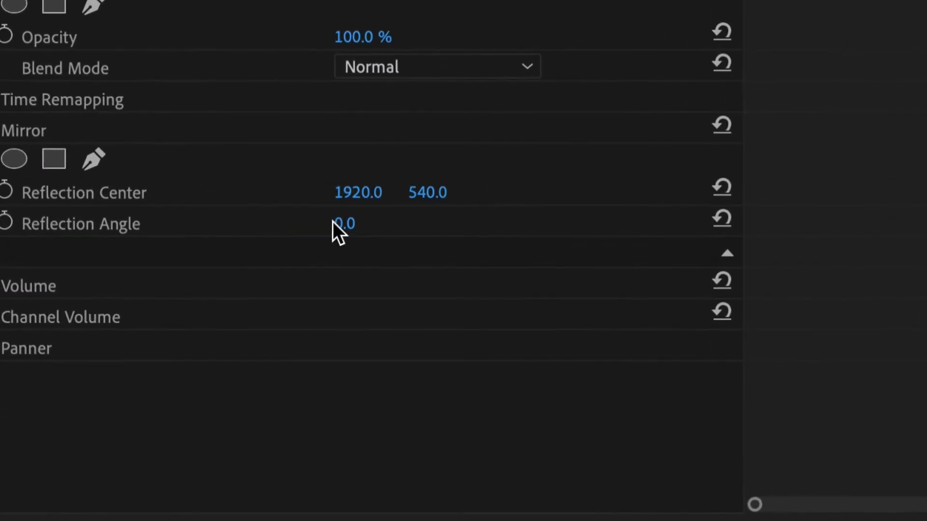
left_click(97, 188)
type("90")
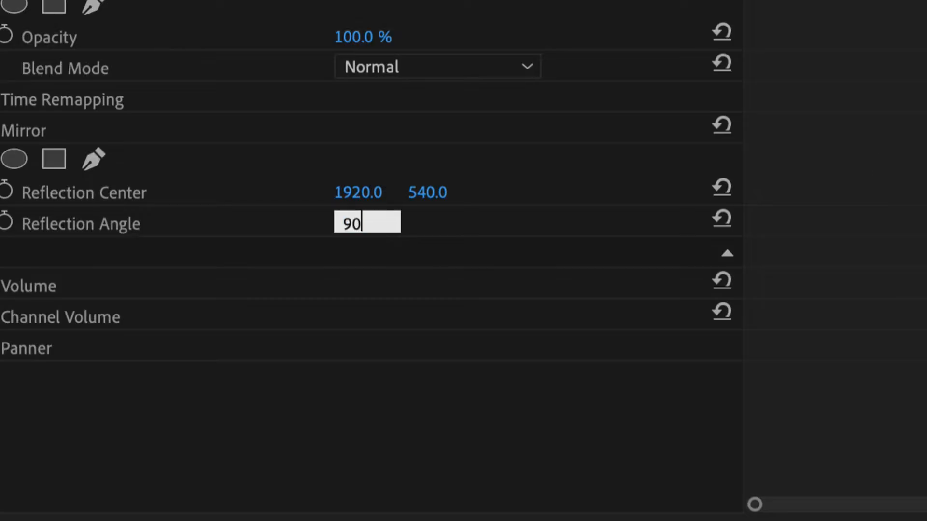
key("Return")
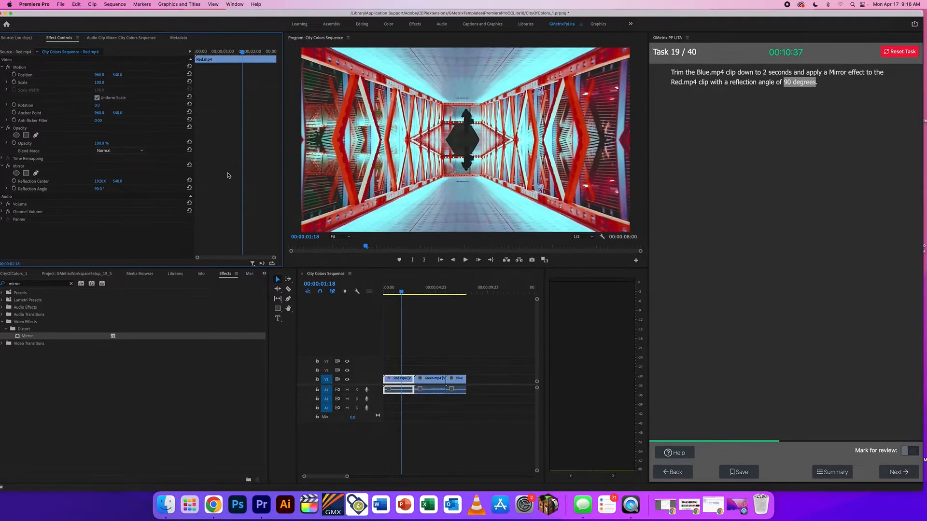
Compare the Red.mp4 clip with the Mirror effect off and on, and return the playhead to the sequence start
left_click(8, 167)
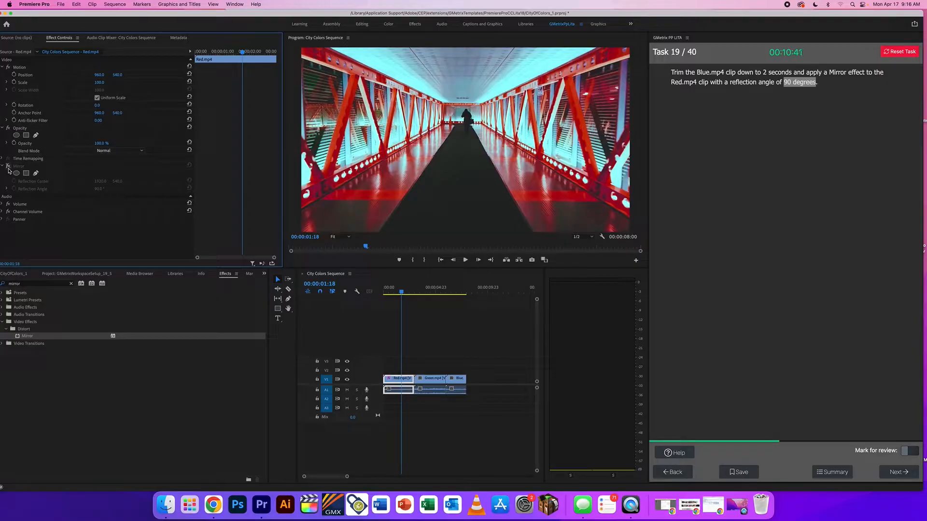
left_click(8, 167)
left_click_drag(402, 292, 369, 293)
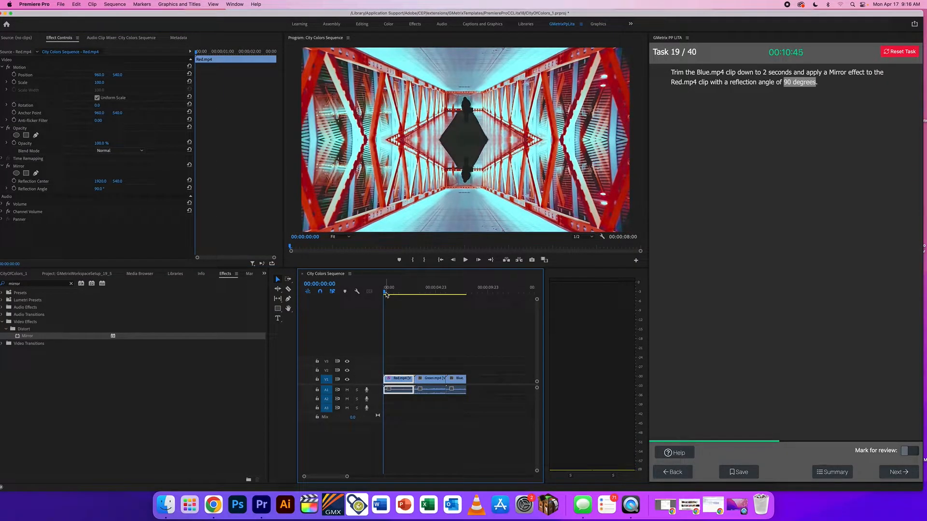
Preview the start of the City Colors Sequence, then submit task 19 and continue to task 20
key("space")
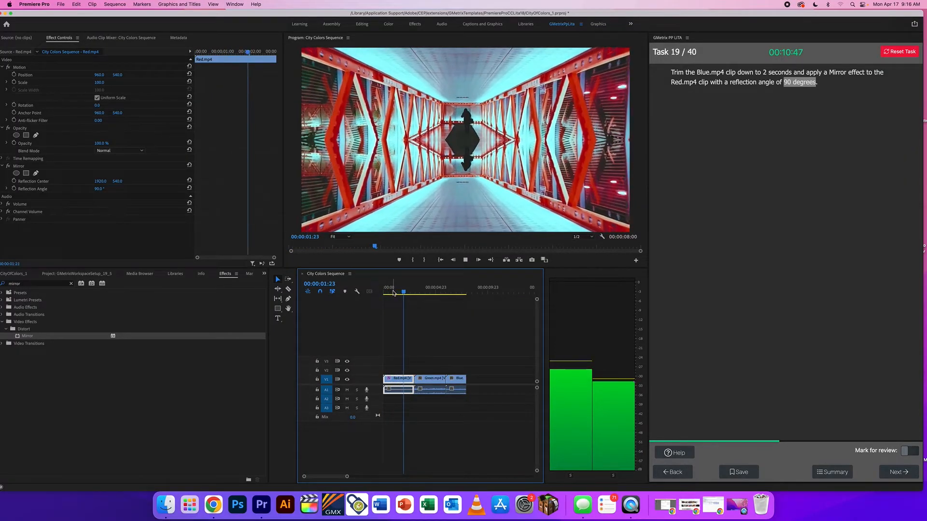
left_click_drag(407, 289, 386, 293)
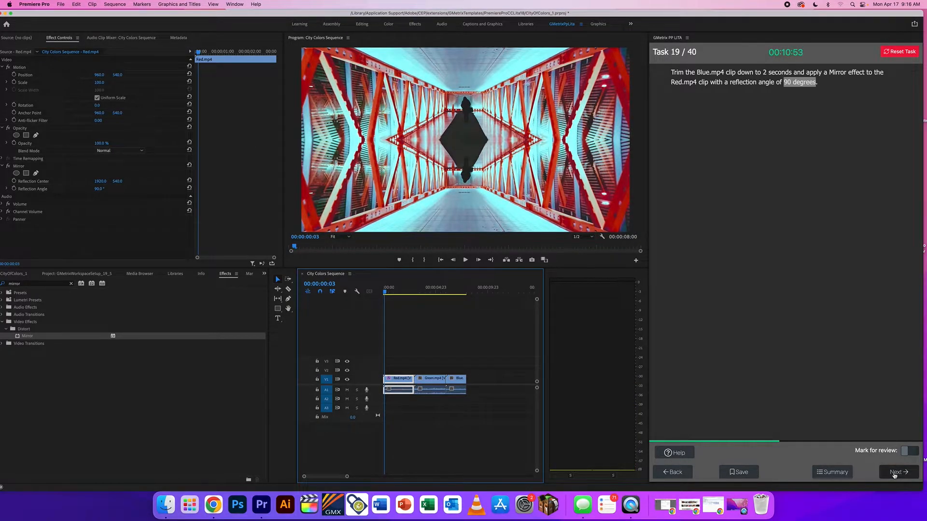
left_click(894, 474)
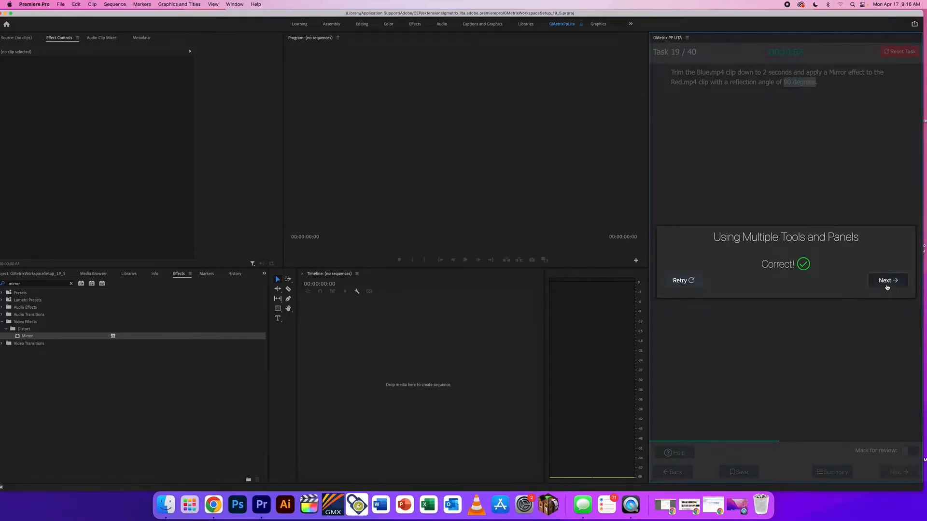
left_click(887, 280)
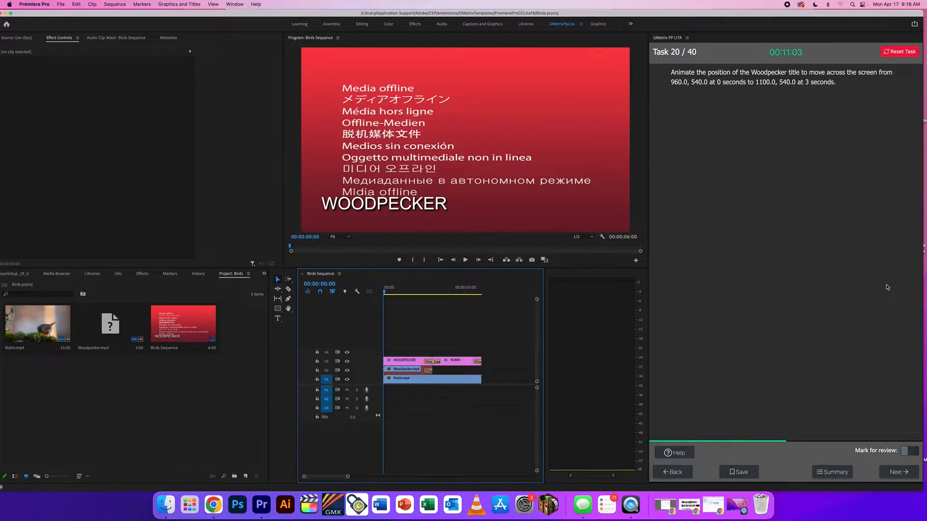
Relink the offline Woodpecker.mp4 clip to the Woodpecker.mp4 file in the PremiereProCCLita18 folder
left_click(413, 372)
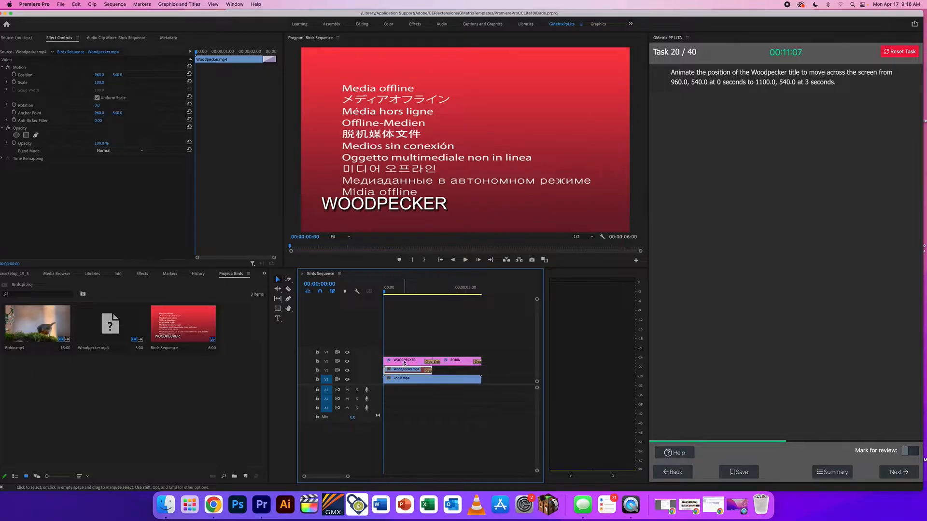
left_click(404, 363)
right_click(405, 362)
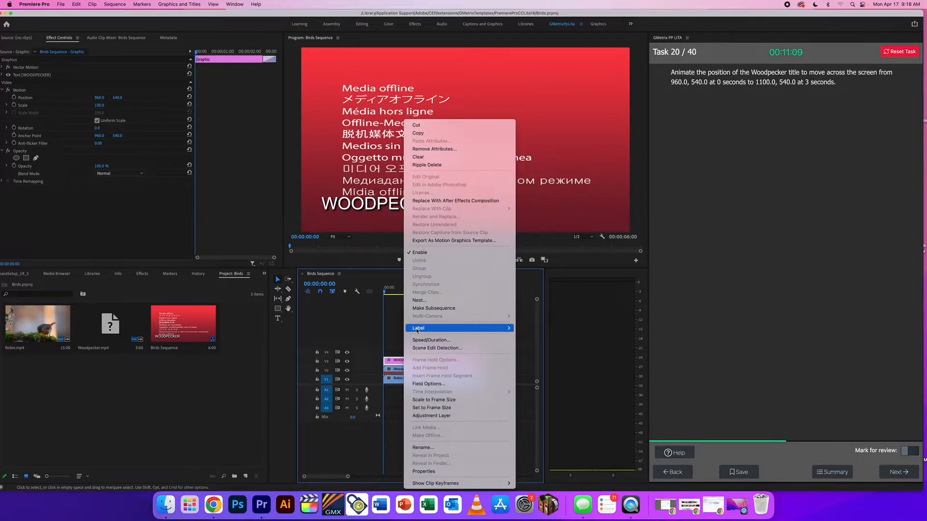
left_click(397, 364)
right_click(397, 364)
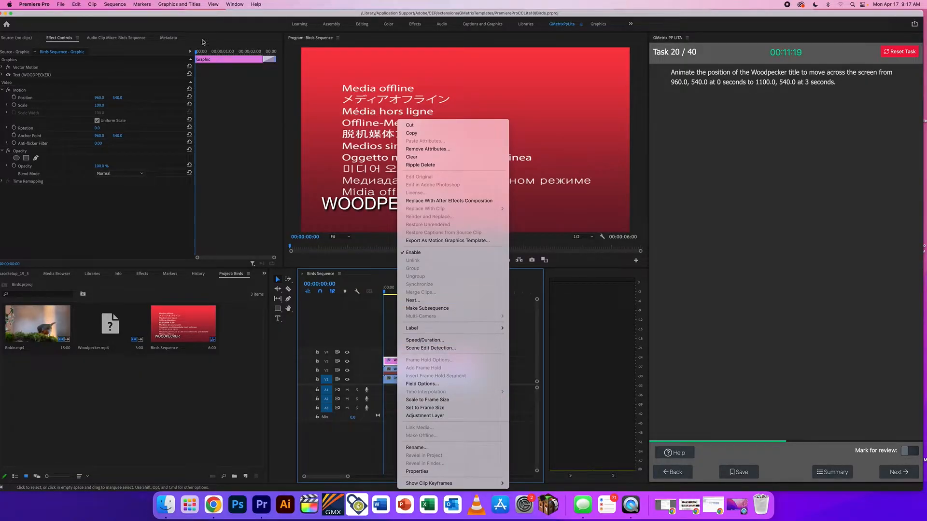
left_click(63, 6)
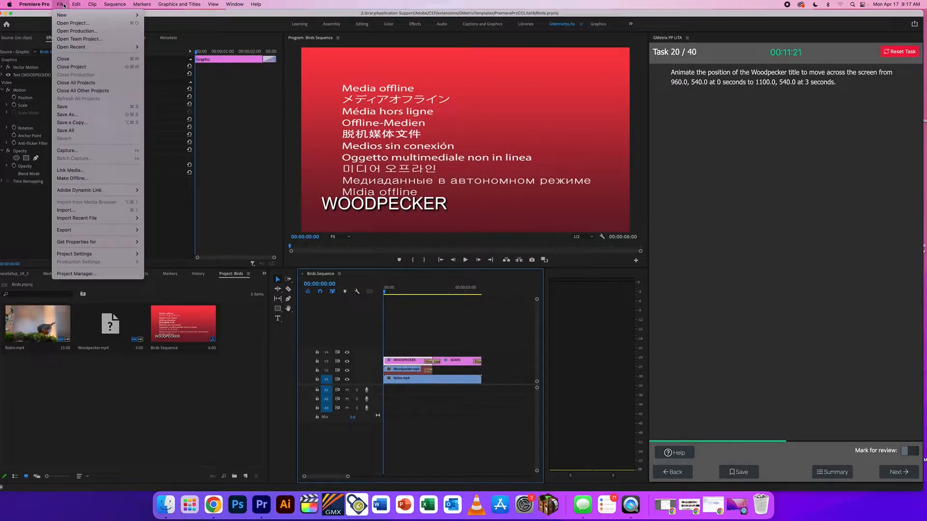
left_click(82, 170)
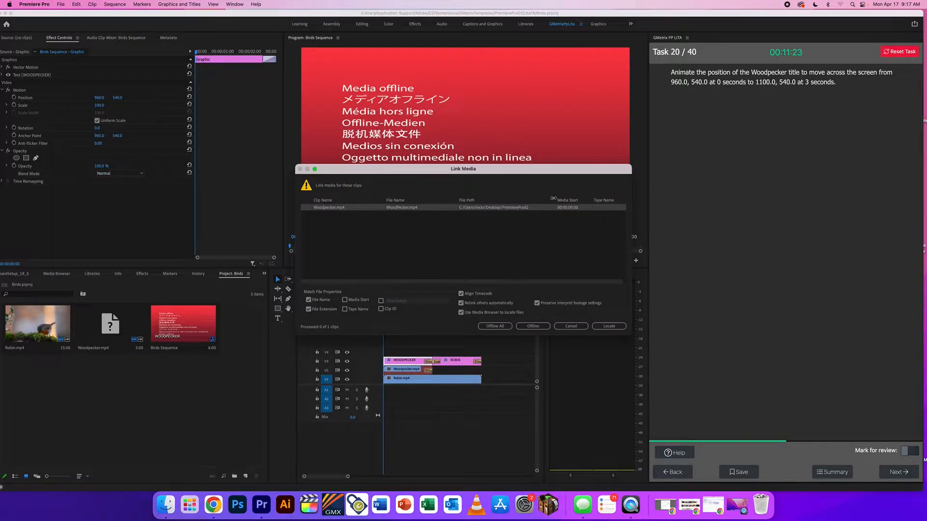
left_click(604, 326)
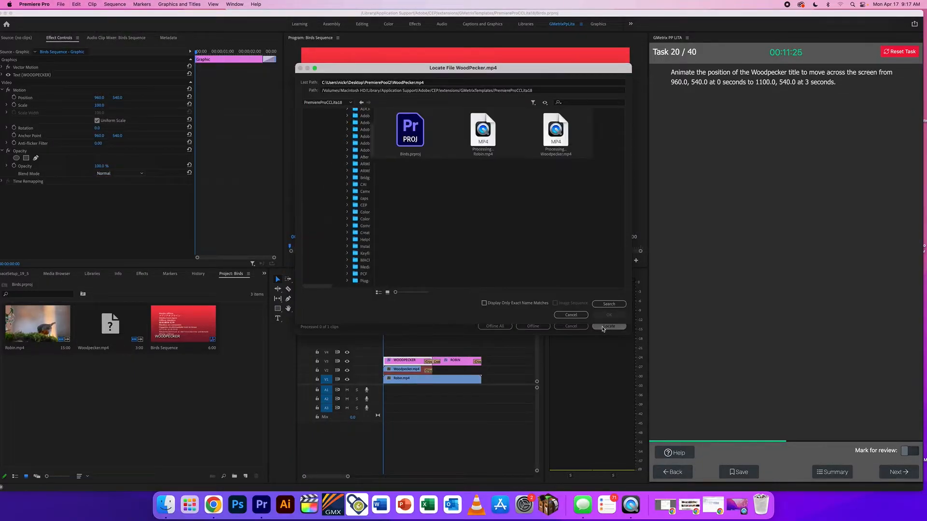
left_click(624, 305)
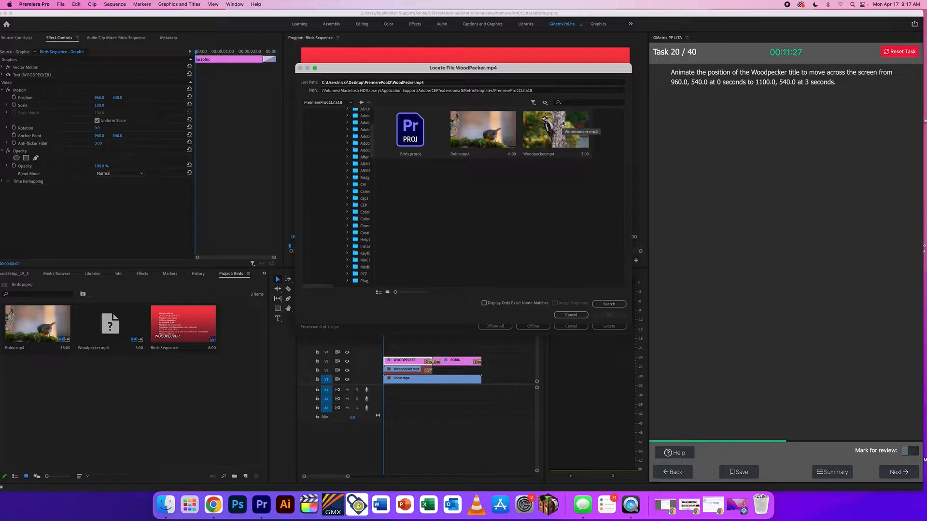
left_click(607, 314)
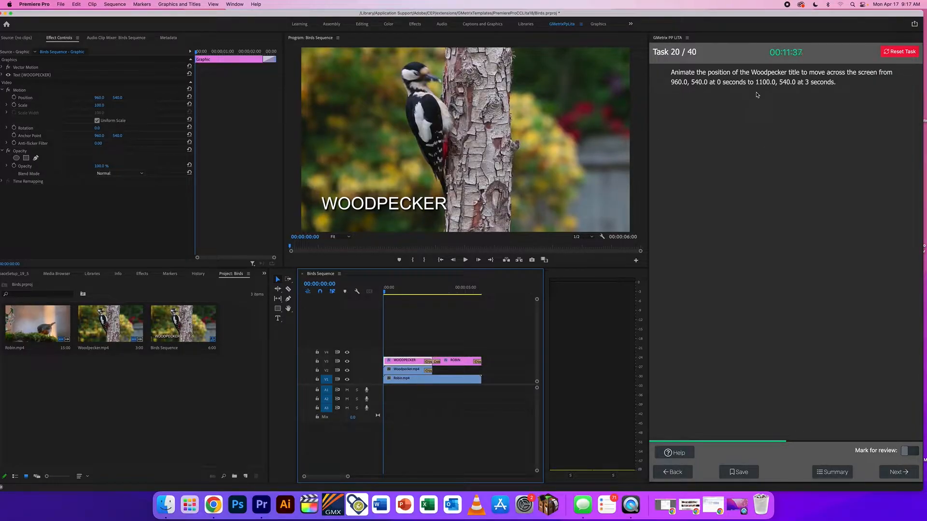
Show the help for task 20 and add a Position keyframe to the WOODPECKER title at 0 seconds
left_click_drag(674, 73, 825, 73)
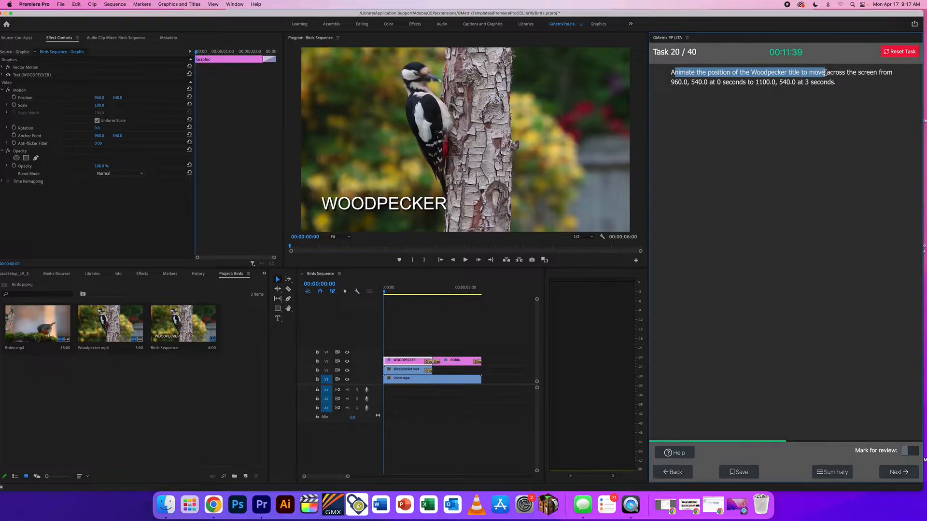
left_click(824, 72)
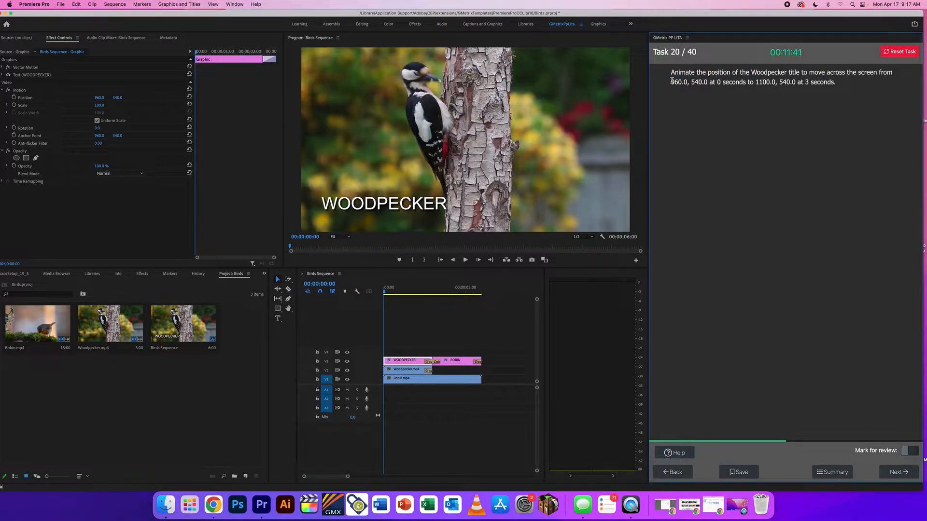
left_click(668, 455)
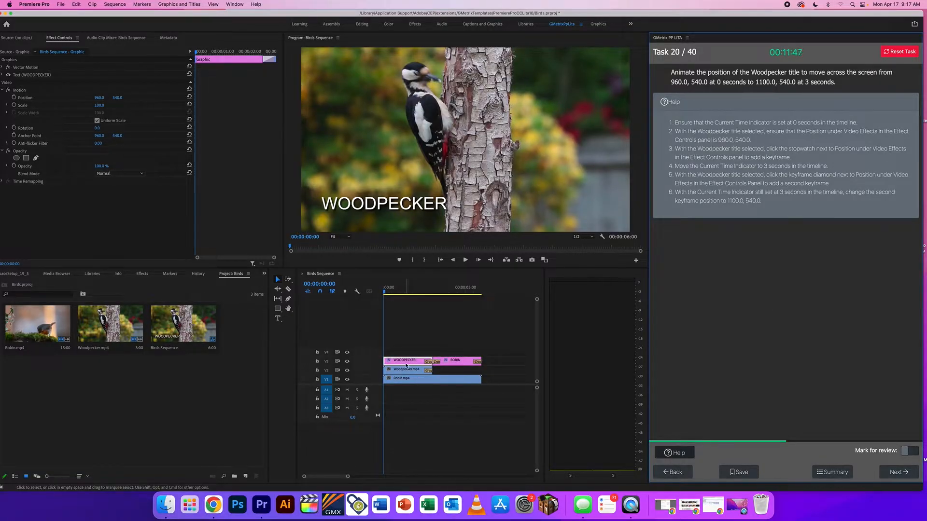
left_click(406, 363)
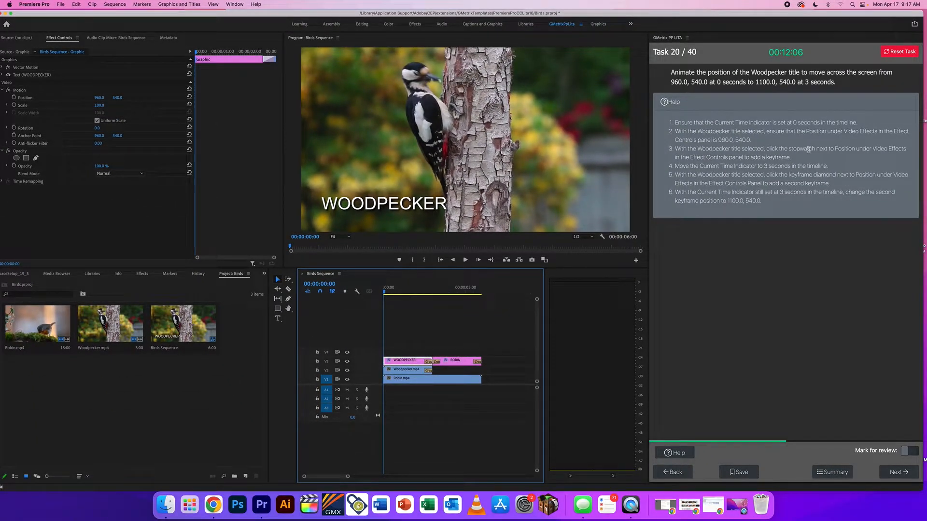
left_click_drag(767, 148, 675, 149)
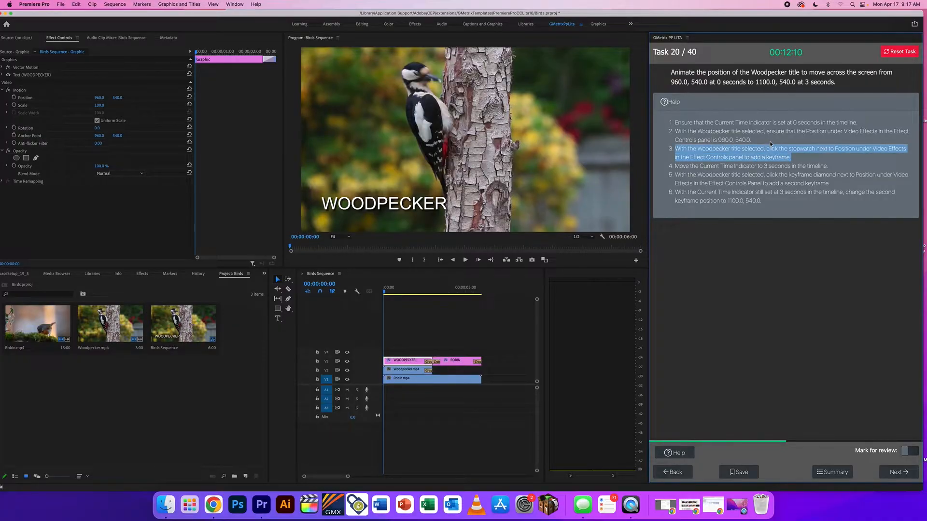
left_click(14, 98)
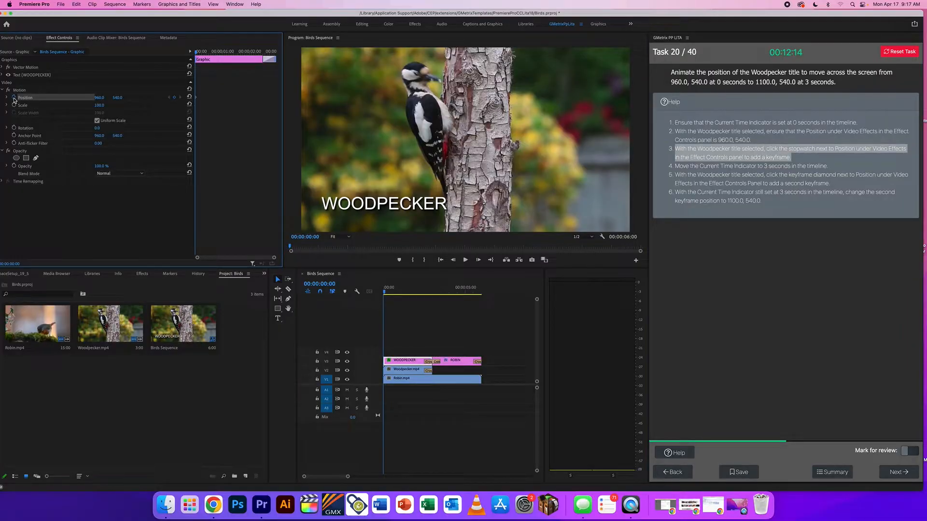
Add a second Position keyframe to the WOODPECKER title at 3 seconds with the horizontal value 1100
left_click_drag(746, 83, 715, 84)
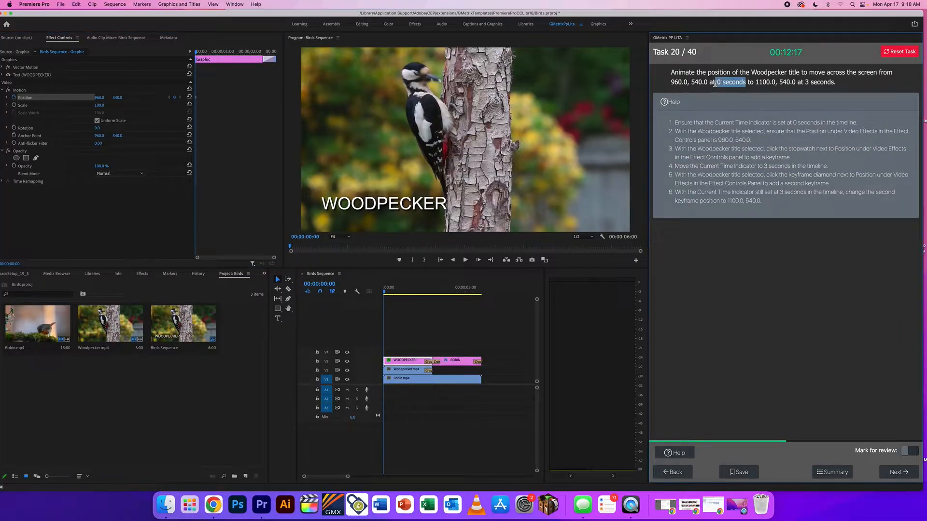
left_click(330, 284)
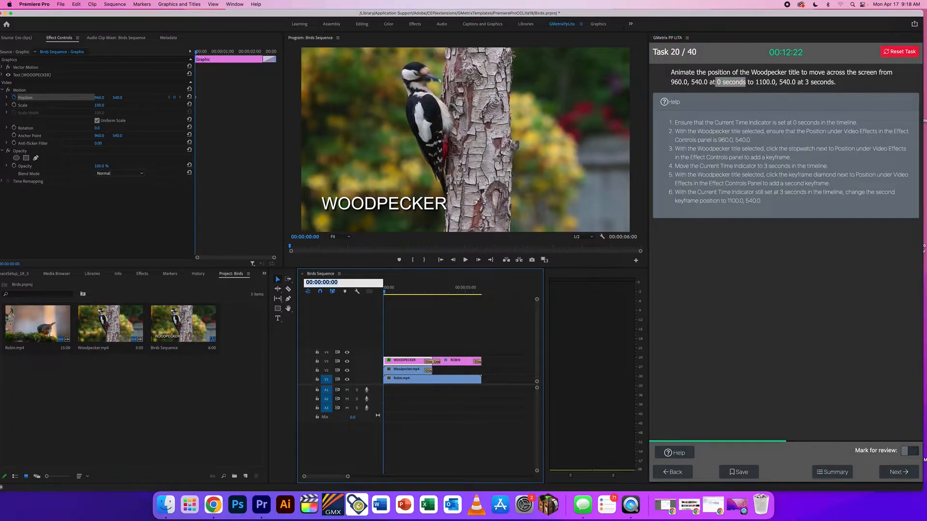
type("300")
key("Return")
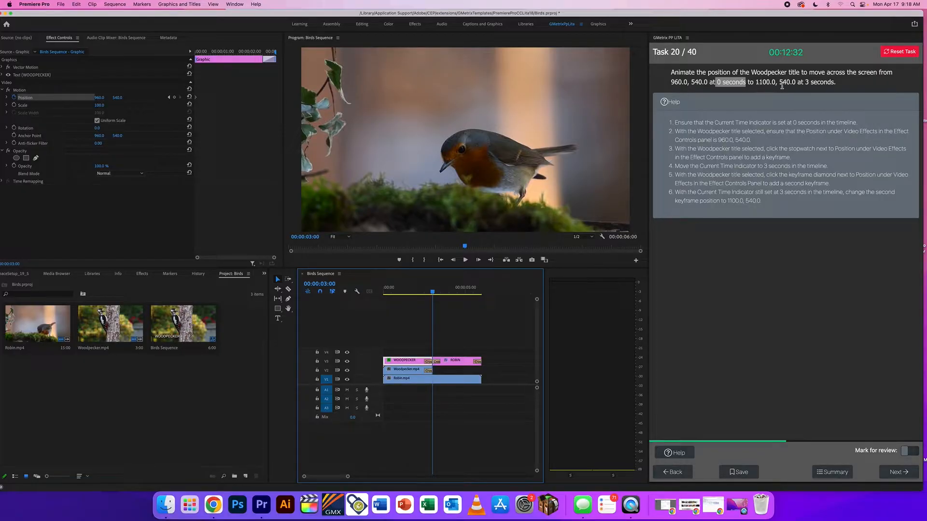
left_click(99, 97)
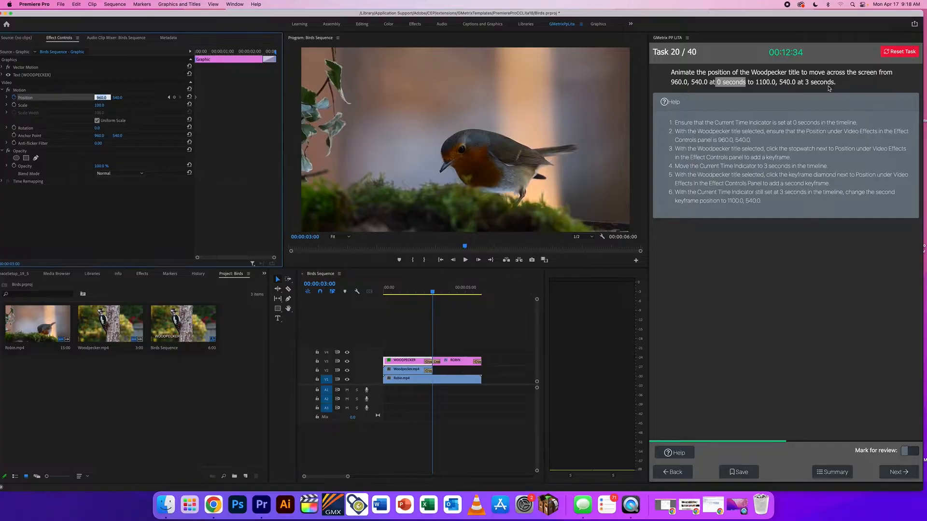
type("1100")
key("Return")
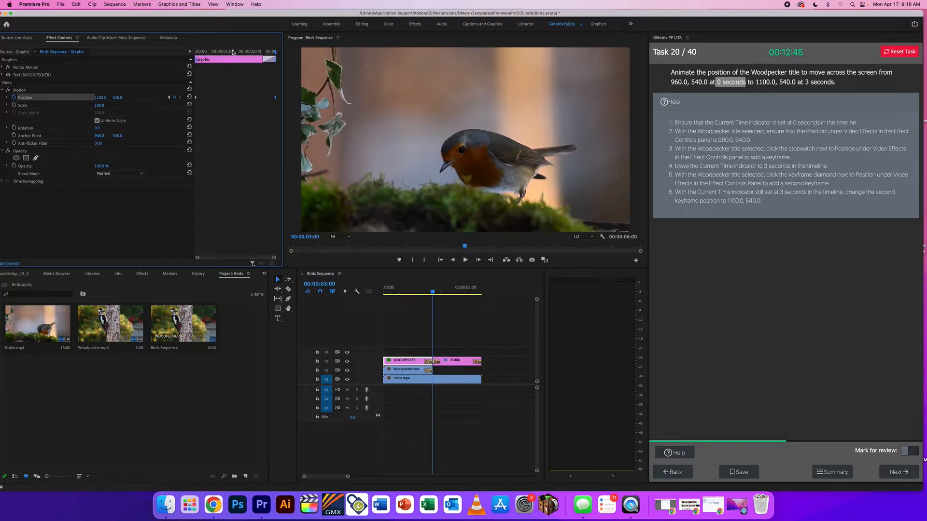
Play back the Birds Sequence from the start to check the WOODPECKER title's movement
left_click_drag(233, 52, 120, 46)
key("space")
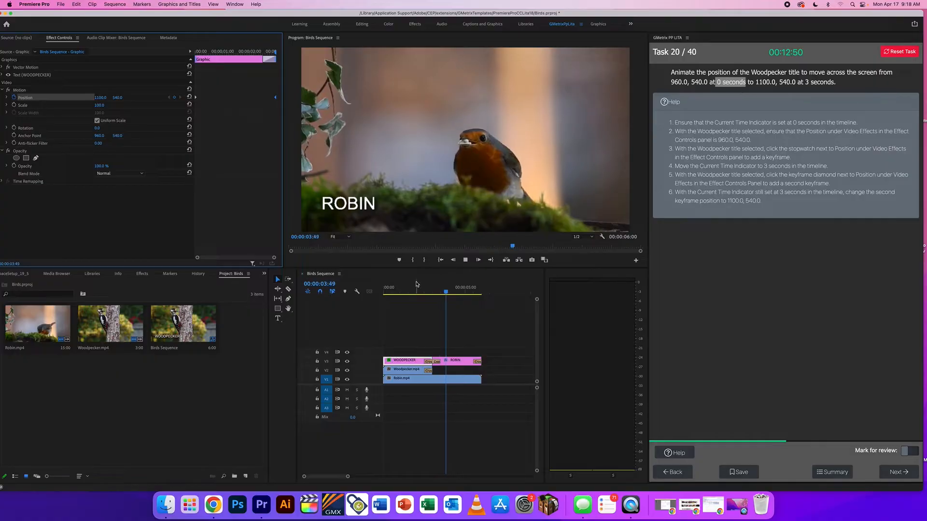
left_click_drag(416, 288, 366, 289)
key("space")
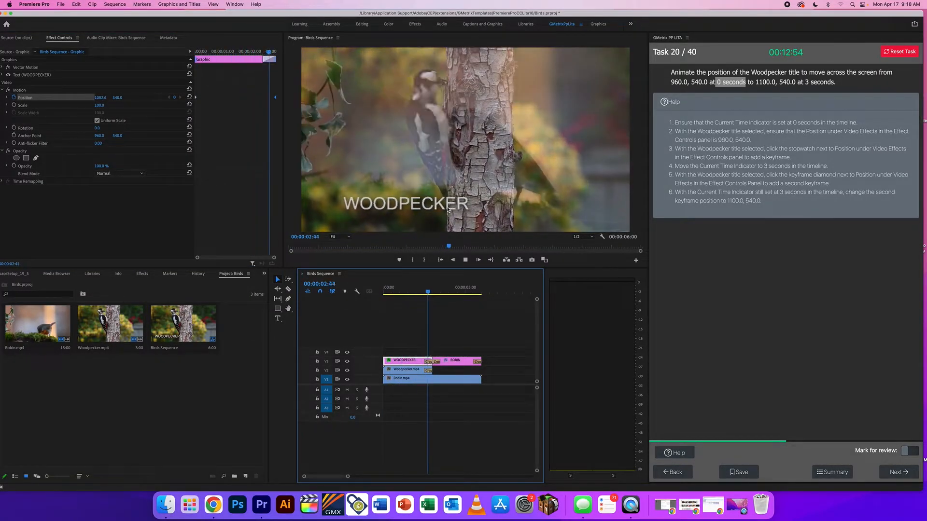
key("space")
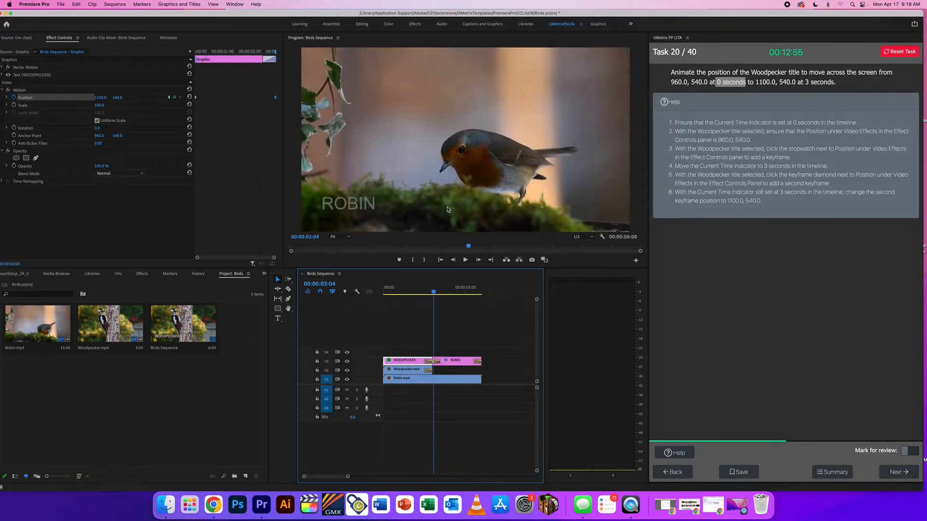
Submit task 20, continue to task 21 and show its help
left_click(907, 473)
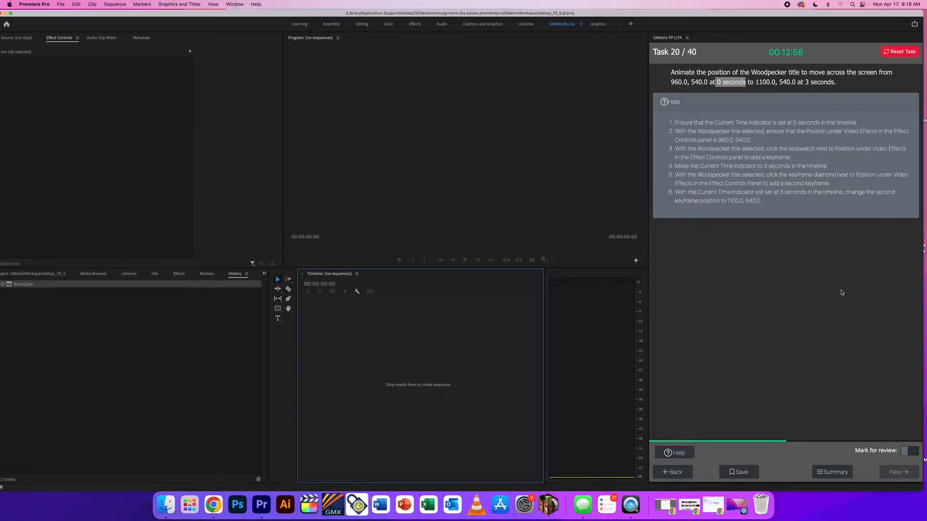
left_click(889, 283)
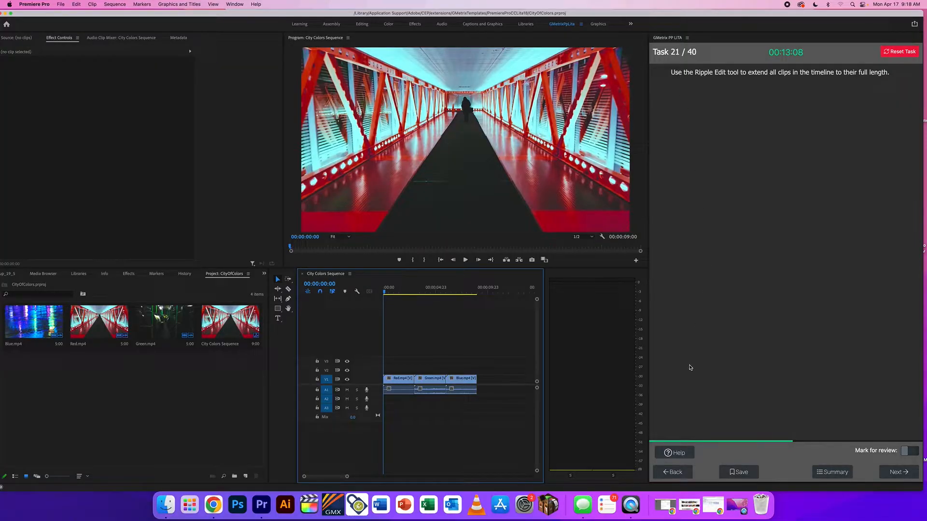
left_click(670, 453)
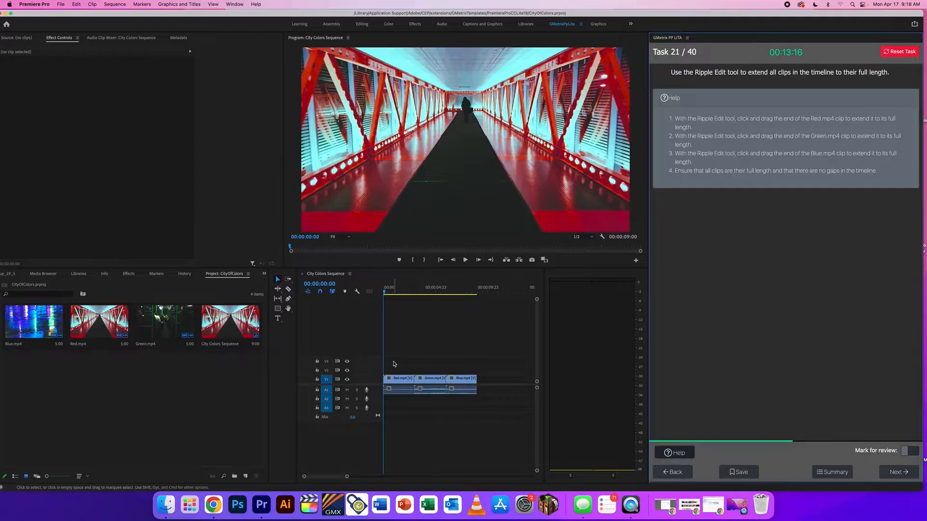
Extend the Red.mp4, Green.mp4 and Blue.mp4 clips to full length with the Ripple Edit tool, and submit task 21
left_click(331, 313)
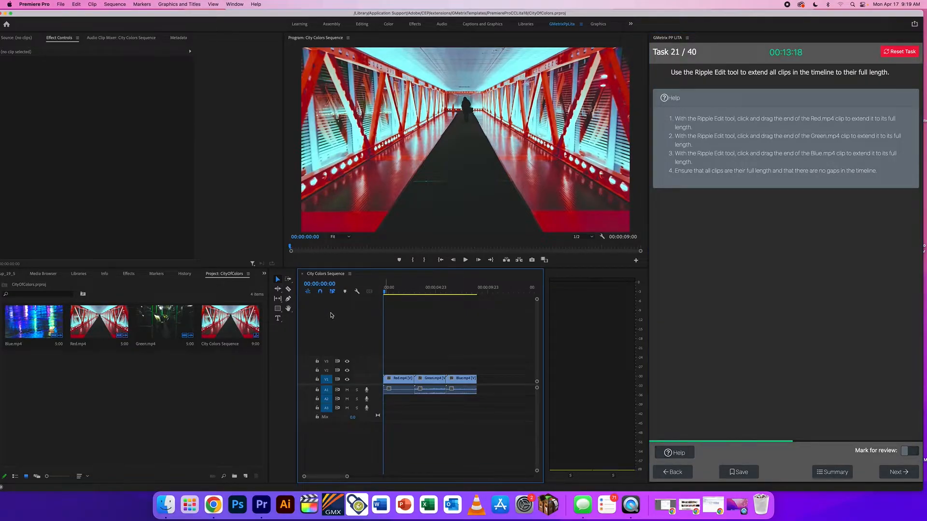
key("b")
left_click_drag(415, 377, 538, 384)
left_click_drag(322, 476, 293, 477)
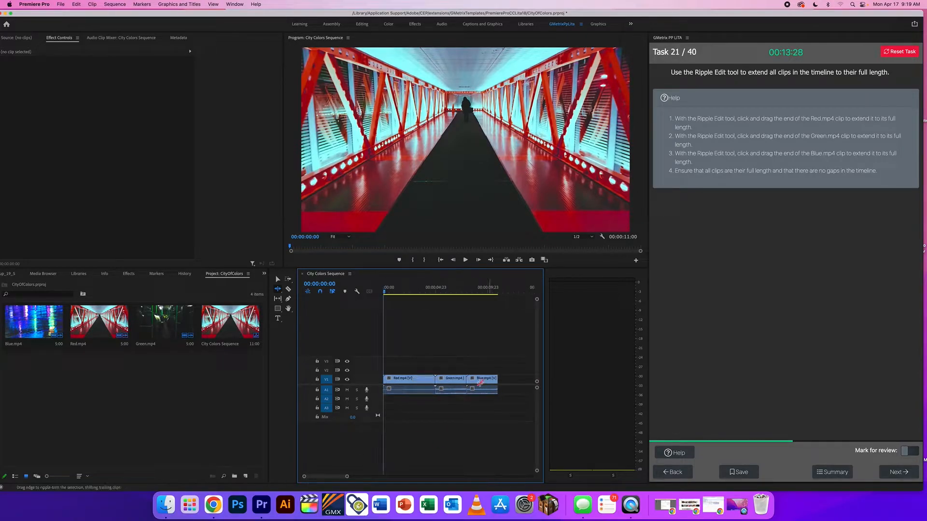
left_click_drag(465, 379, 488, 379)
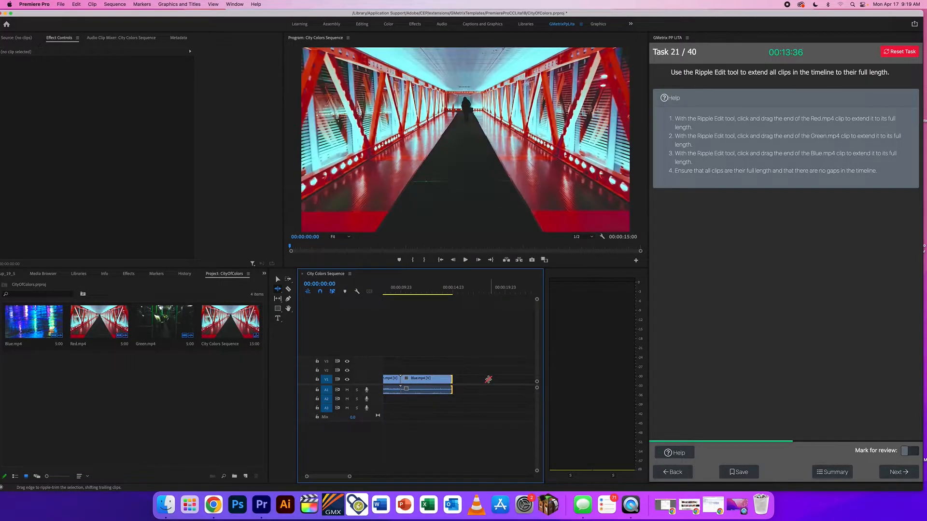
scroll(436, 380, "left", 3)
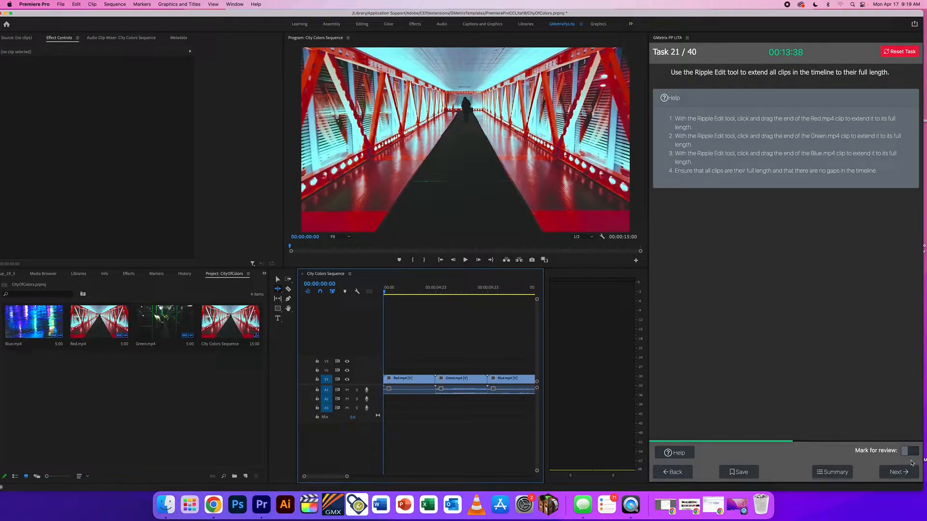
left_click(900, 474)
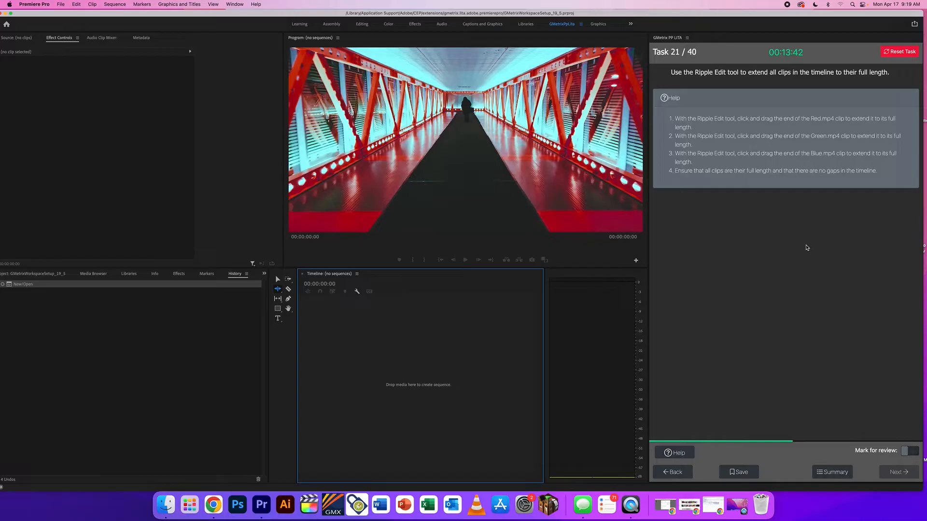
left_click(882, 281)
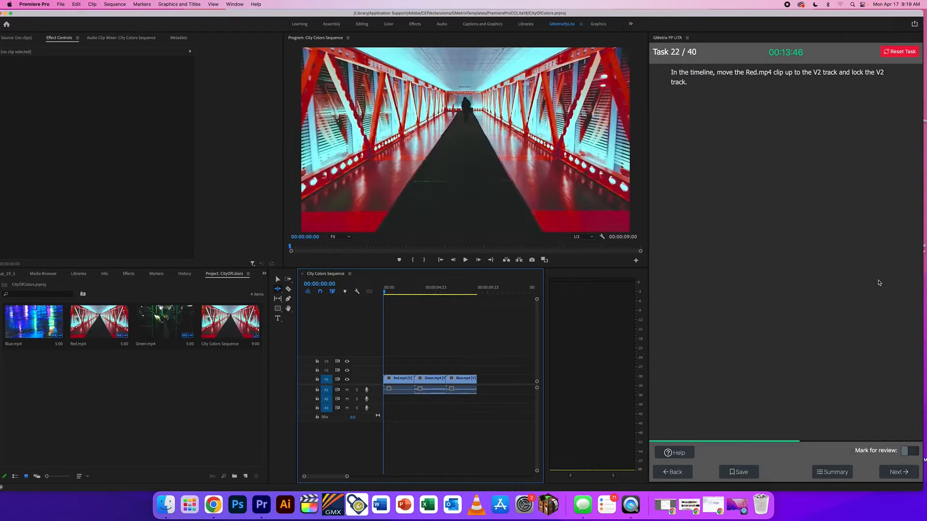
Show the help for task 22 and move the Red.mp4 clip from V1 straight up to the V2 track
left_click_drag(695, 87, 672, 71)
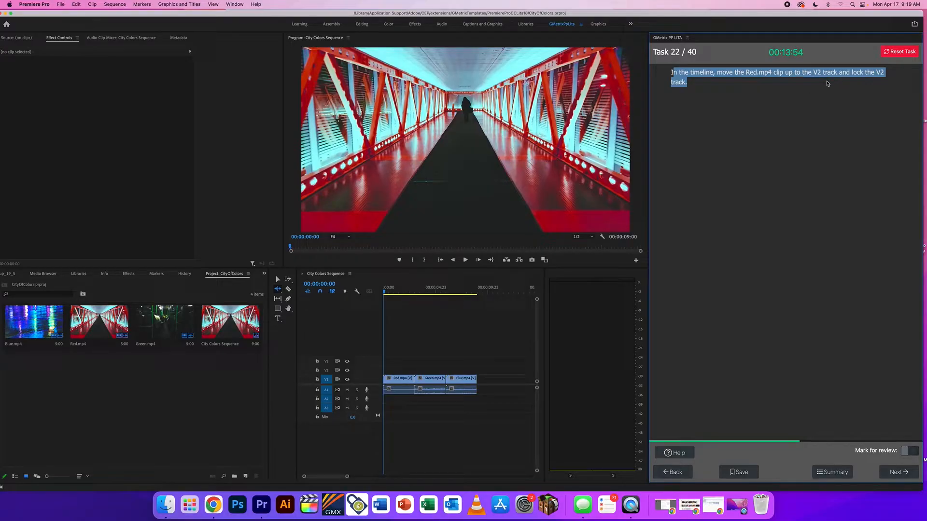
left_click(877, 112)
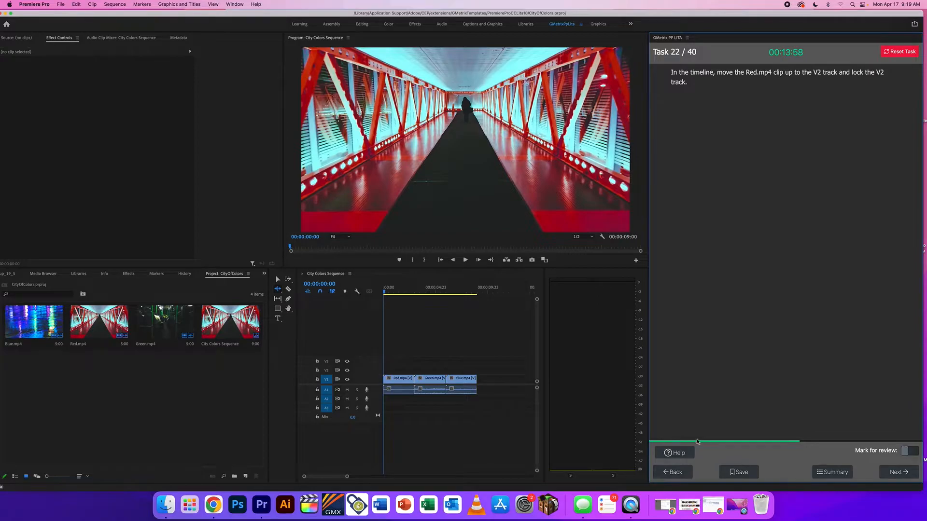
left_click(691, 453)
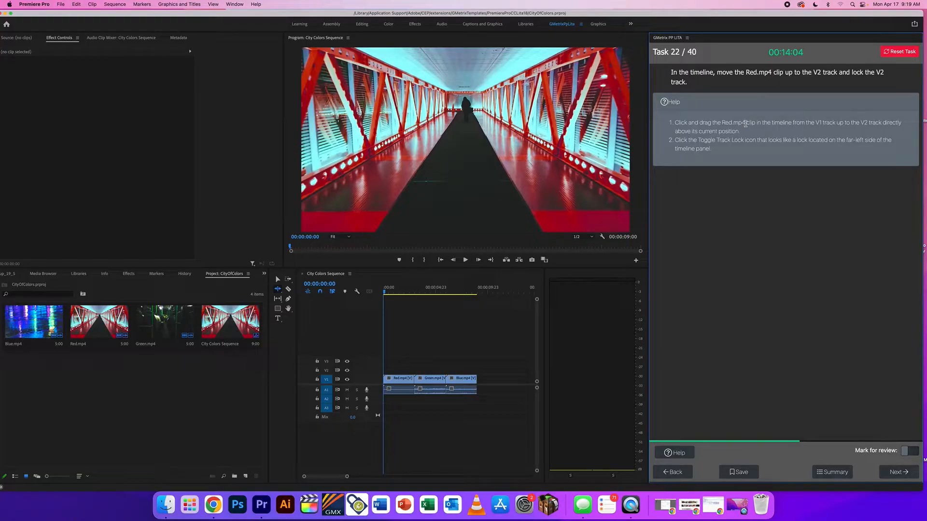
key("v")
left_click_drag(397, 380, 397, 370)
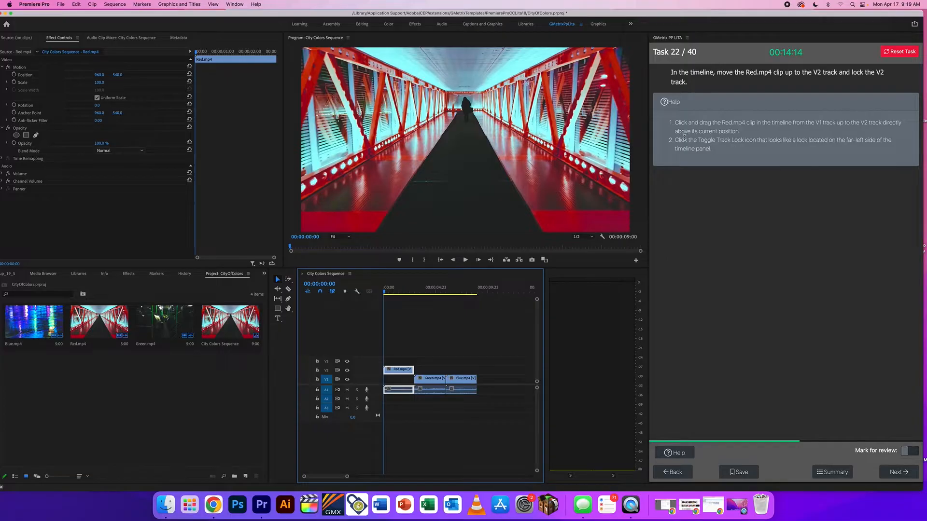
Lock the V2 track in the City Colors Sequence and deselect the clips
left_click_drag(684, 137, 893, 147)
left_click(862, 164)
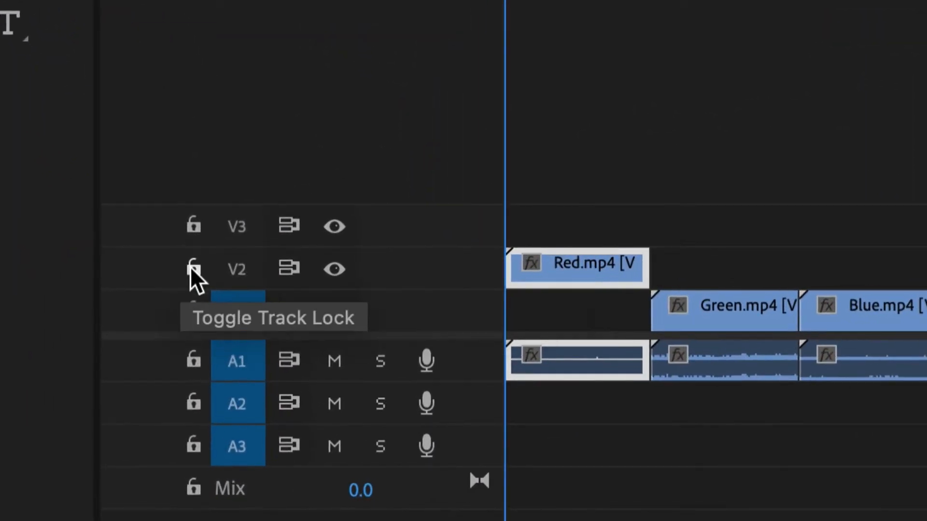
left_click(192, 268)
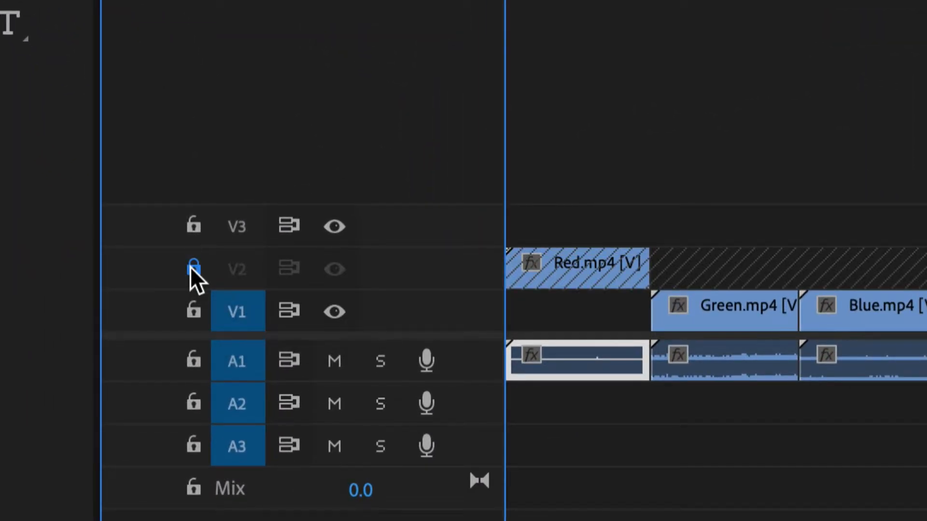
left_click(608, 280)
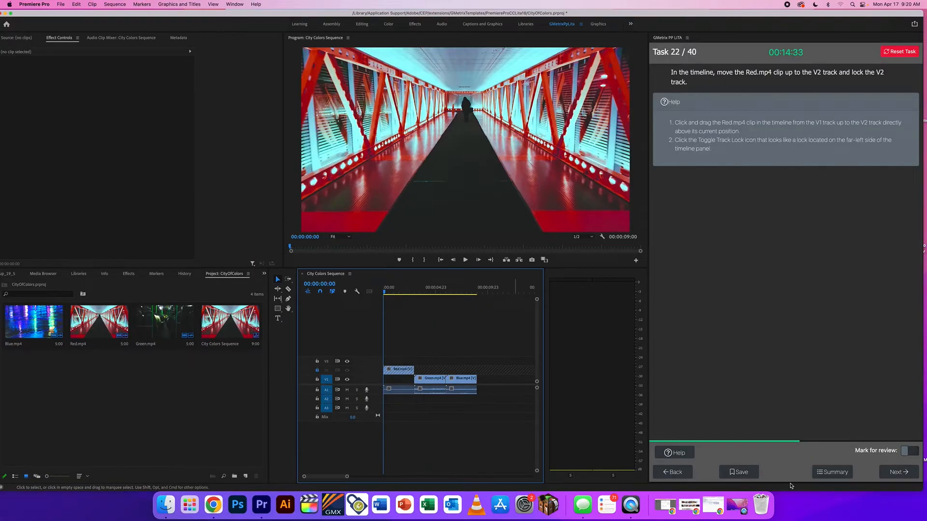
Submit task 22, continue to task 23 and show its help
left_click(897, 471)
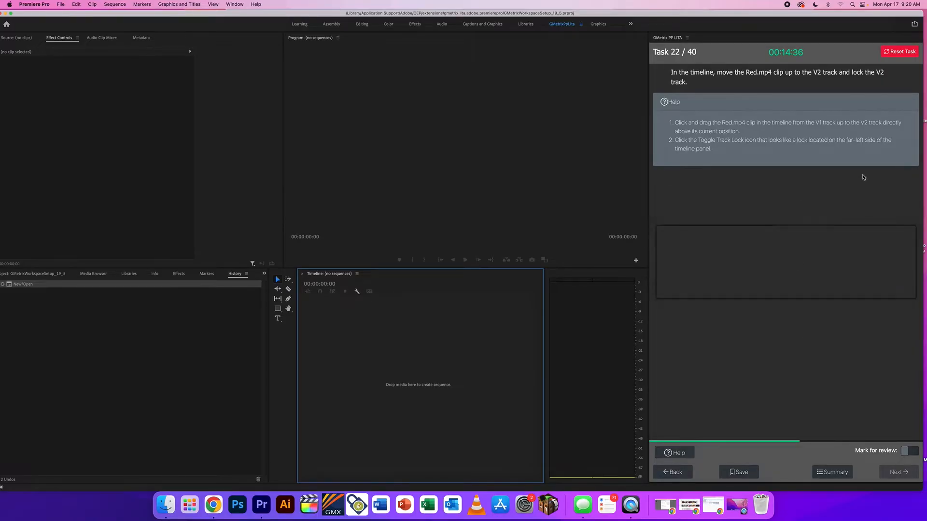
left_click(897, 287)
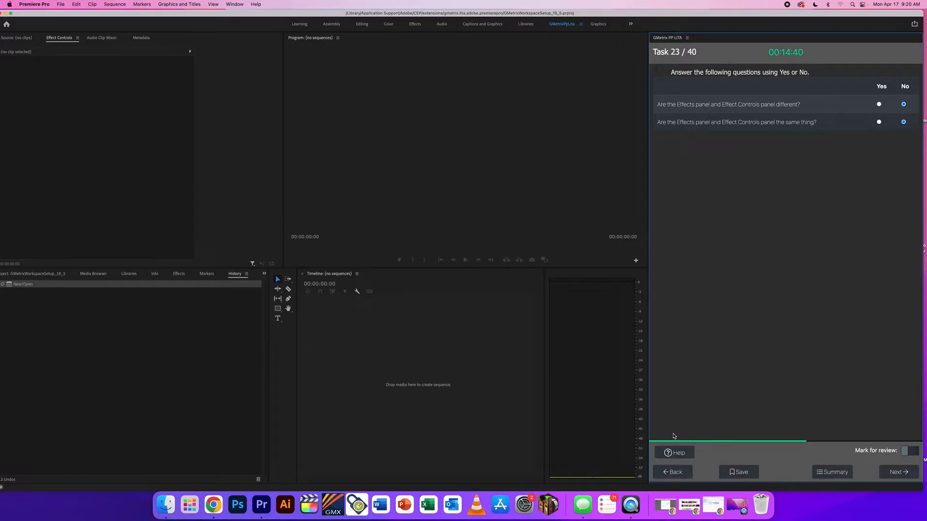
left_click(672, 452)
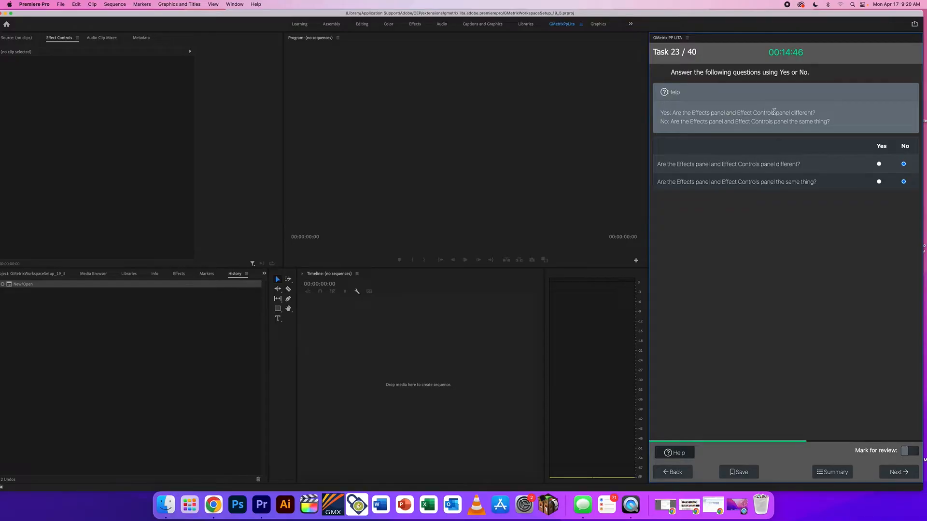
Answer Yes to whether the Effects and Effect Controls panels are different, then submit task 23 and continue to task 24
left_click(878, 164)
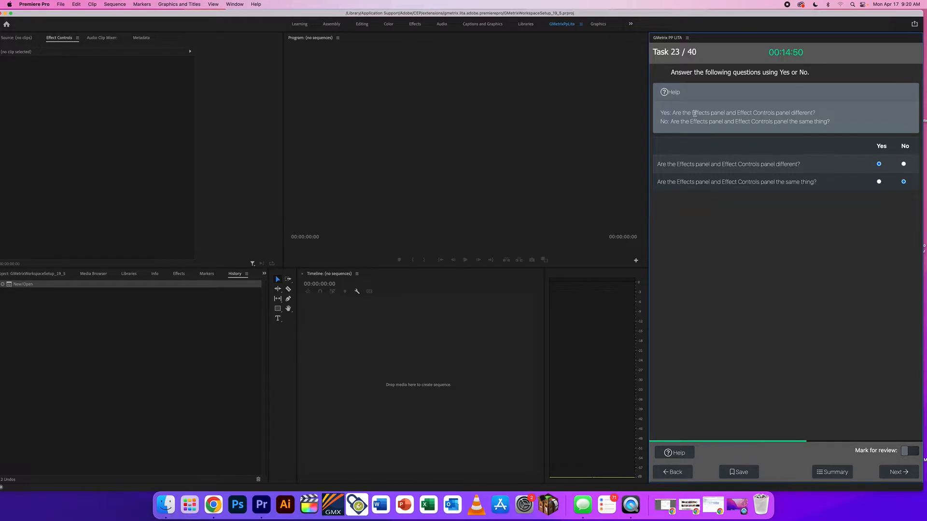
left_click_drag(694, 113, 725, 114)
left_click_drag(735, 113, 792, 113)
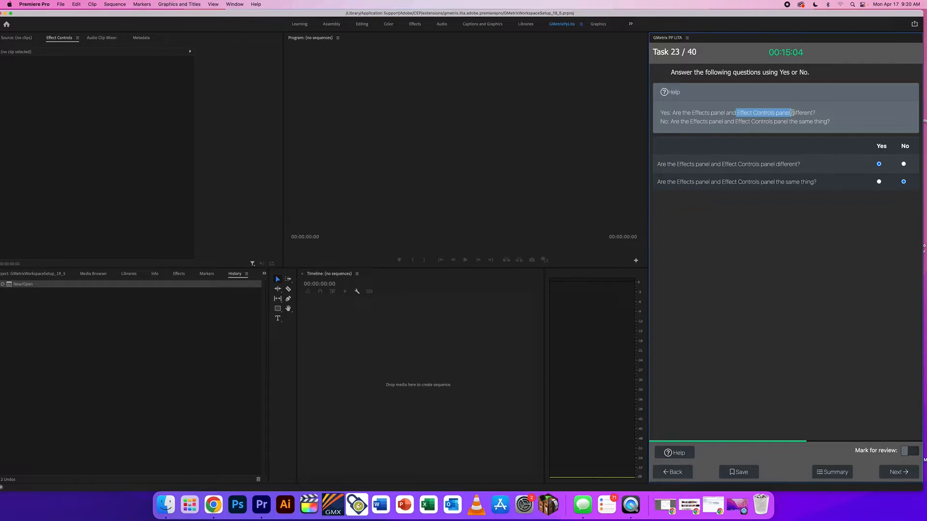
left_click(784, 128)
left_click_drag(665, 124, 826, 124)
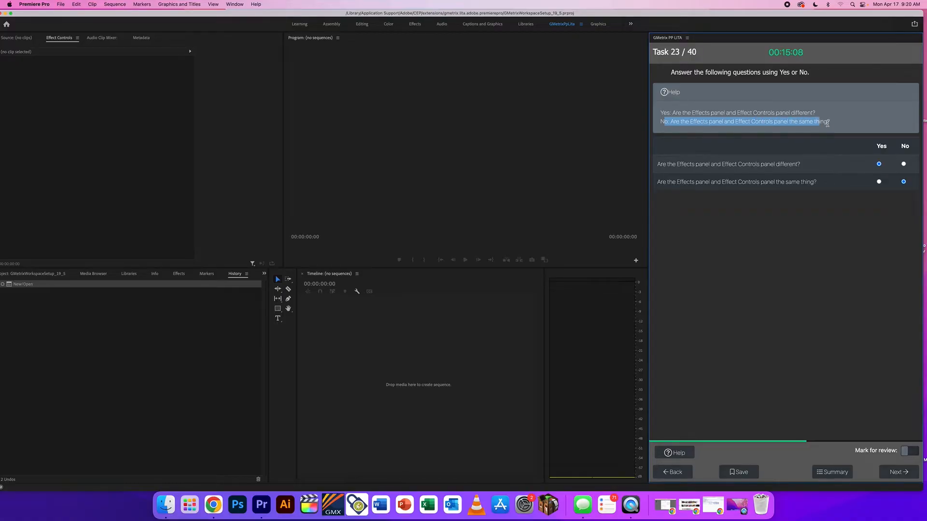
left_click(829, 124)
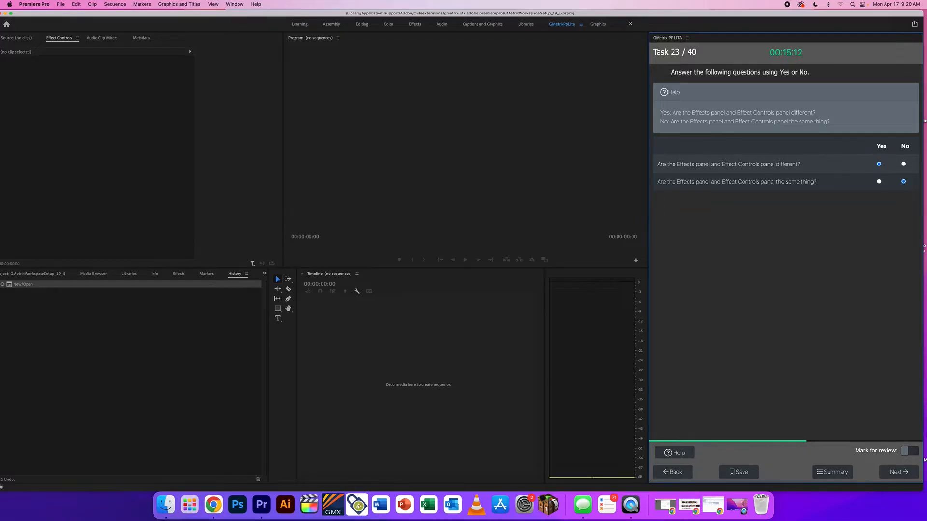
left_click(902, 476)
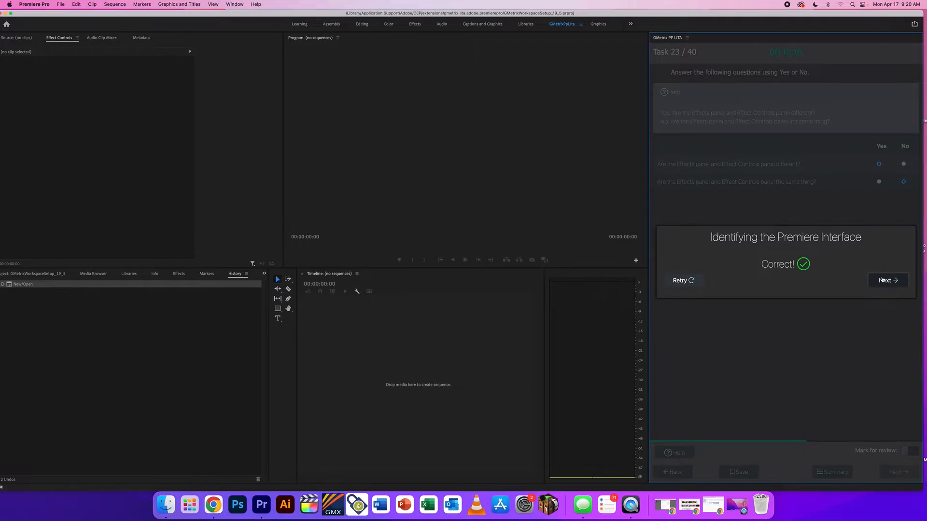
left_click(882, 279)
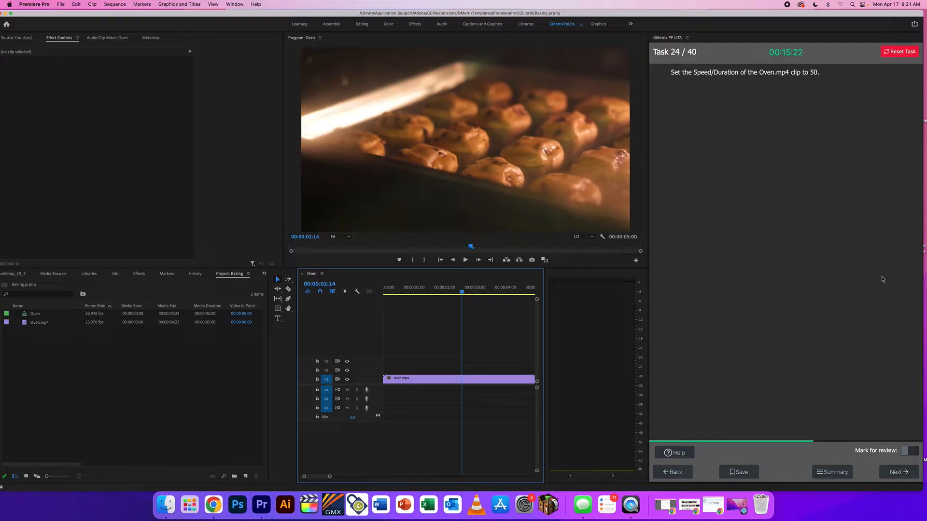
Set the Oven.mp4 clip's speed to 50% in Clip Speed / Duration and play back the sequence
right_click(434, 382)
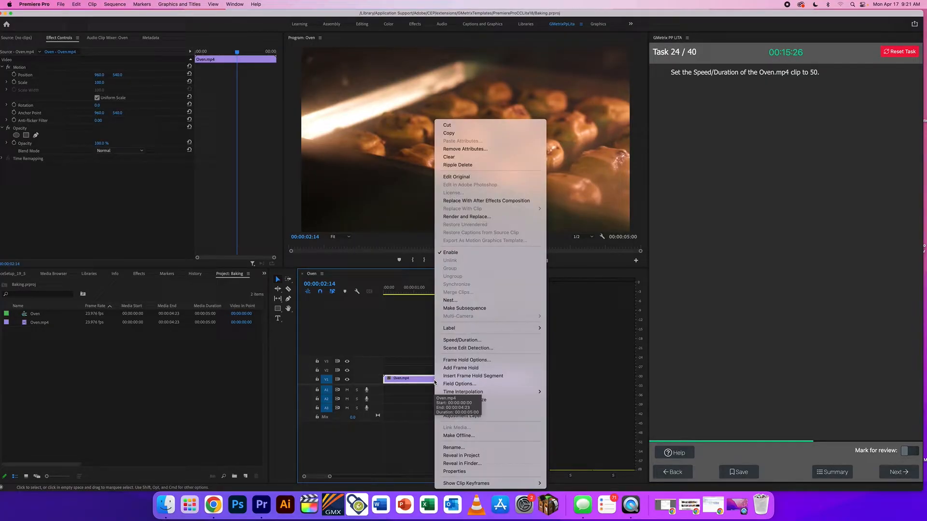
mouse_move(463, 327)
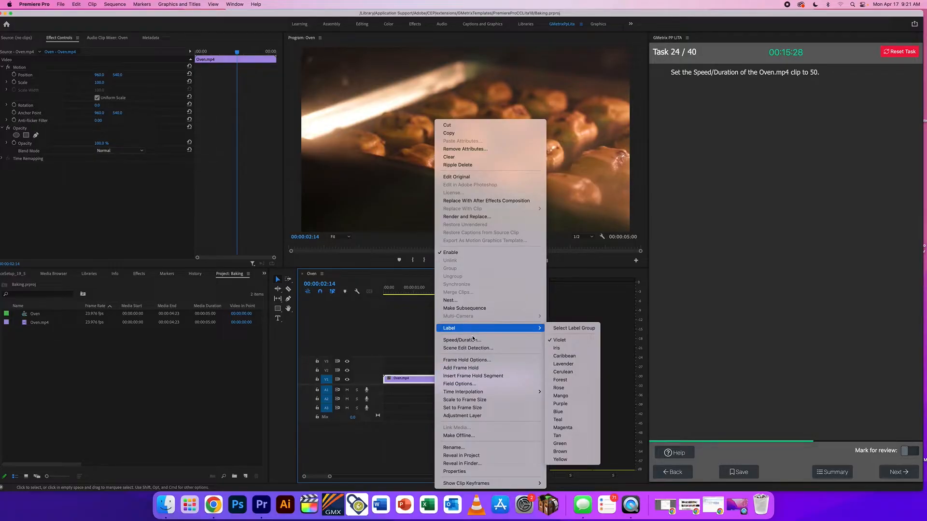
left_click(462, 340)
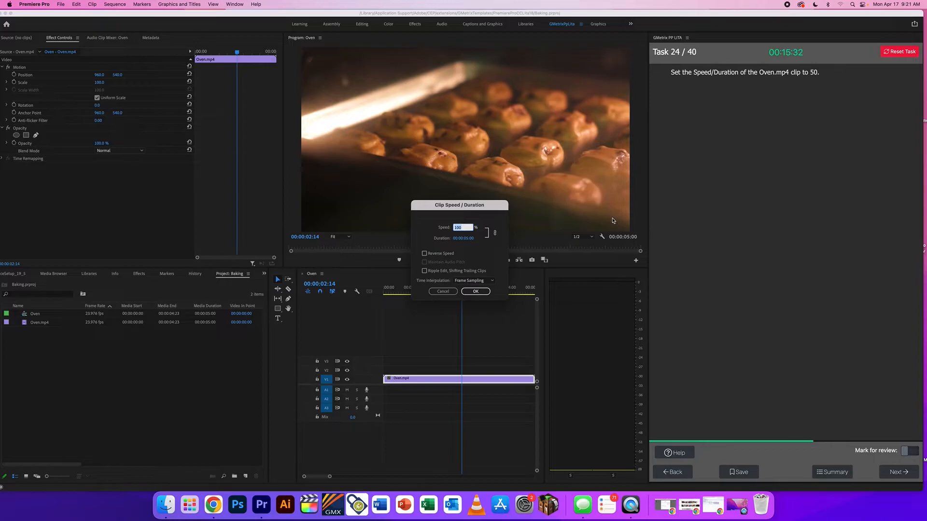
type("50")
type("0")
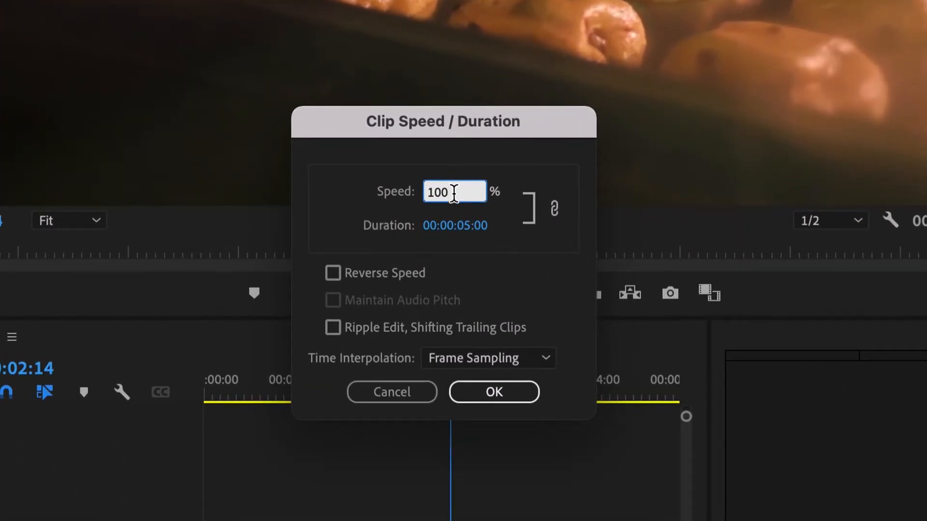
double_click(453, 193)
type("50")
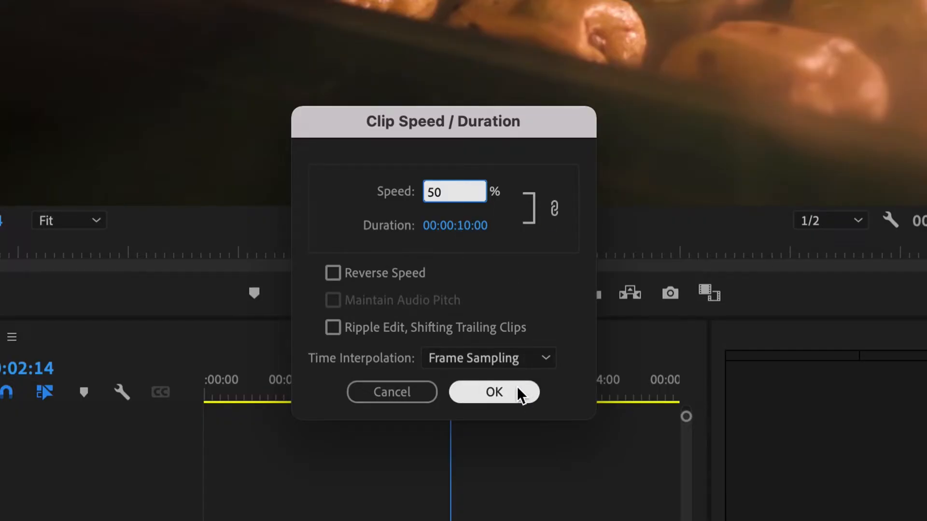
left_click(501, 387)
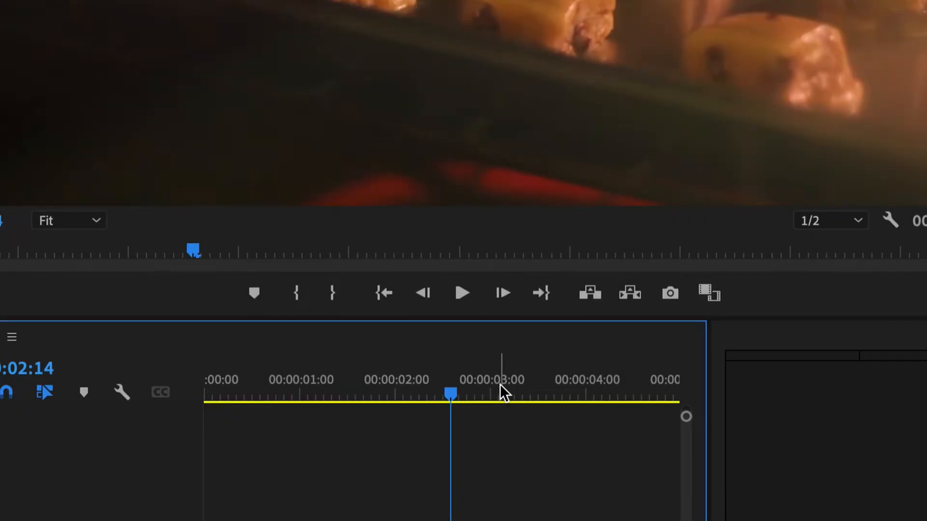
key("space")
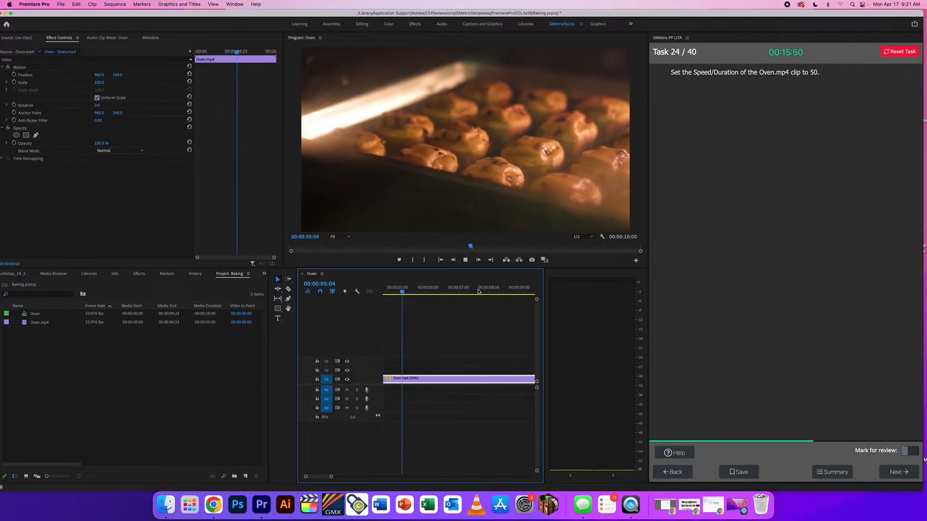
Submit task 24, continue to task 25 and read its help
left_click(892, 472)
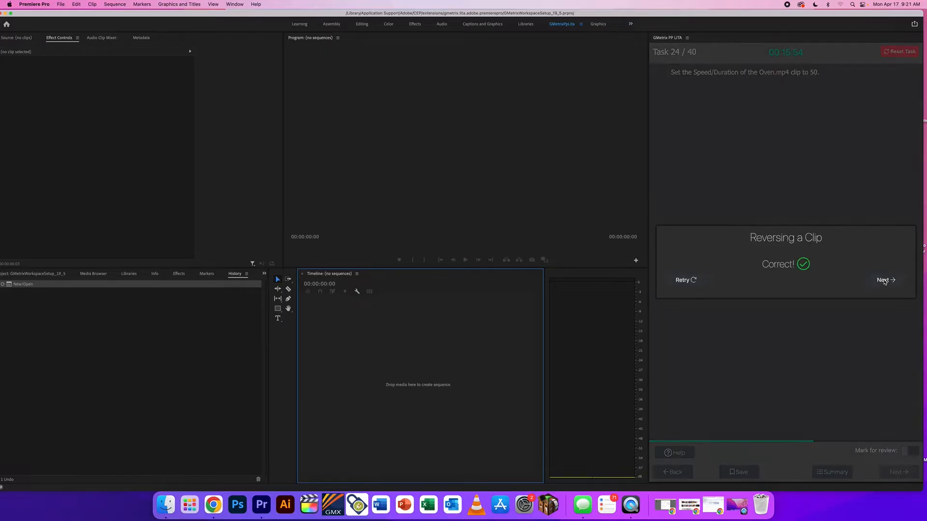
left_click(884, 282)
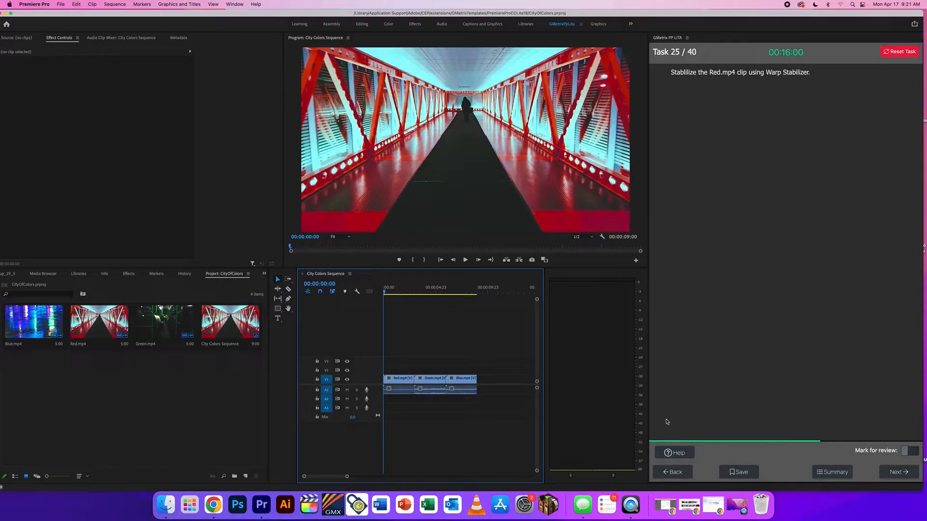
left_click(659, 453)
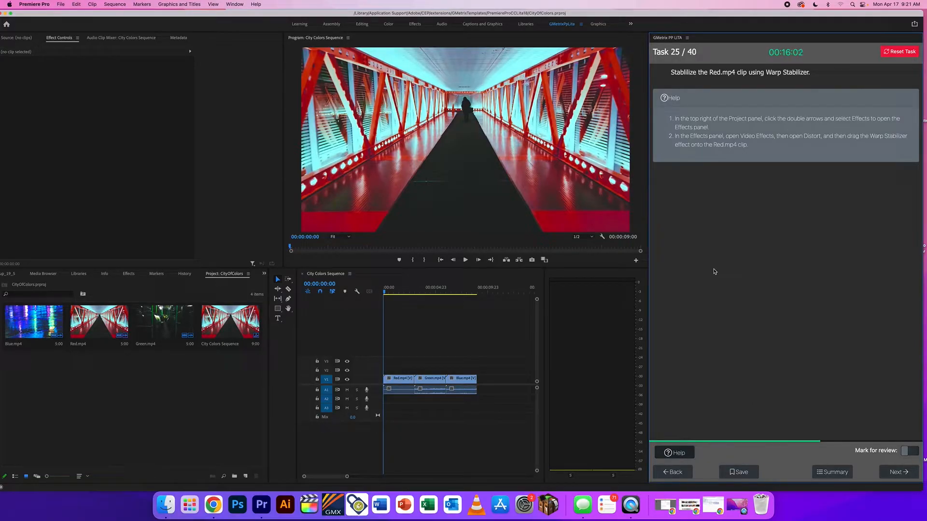
left_click_drag(765, 119, 798, 130)
left_click(798, 129)
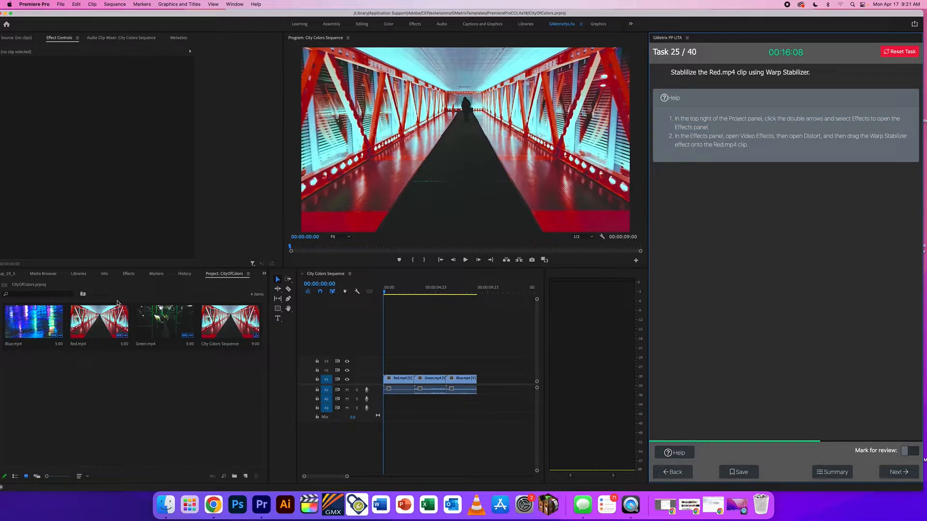
Clear the effects search and apply the Warp Stabilizer effect from the Distort video effects to the Red.mp4 clip
left_click(265, 274)
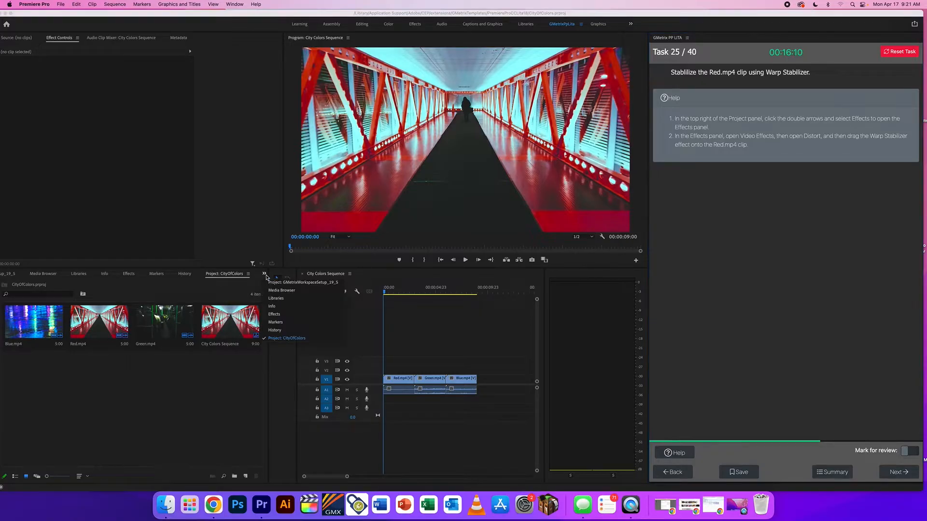
left_click(129, 274)
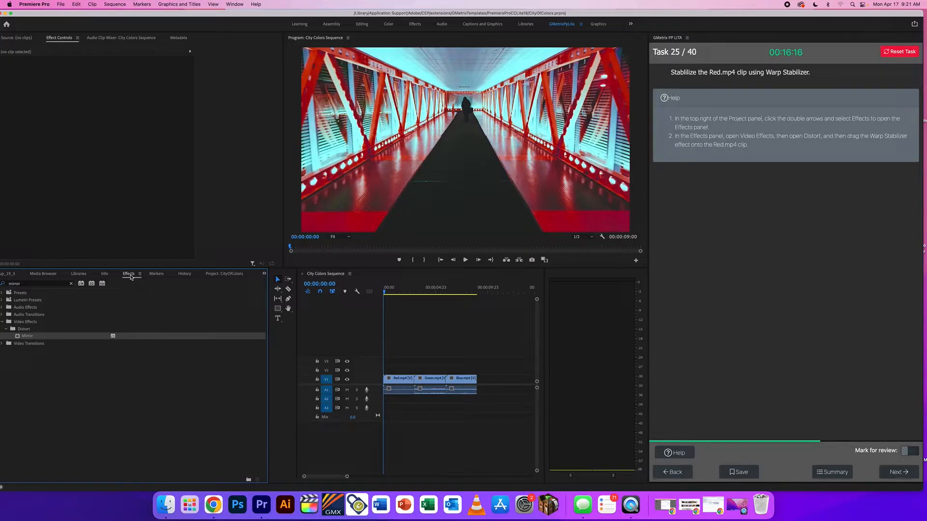
left_click(71, 284)
left_click(3, 321)
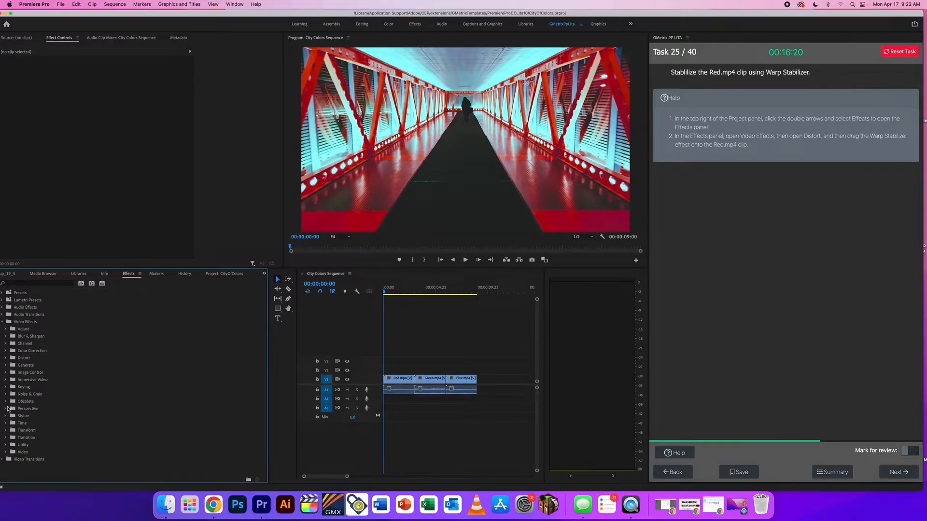
left_click(4, 359)
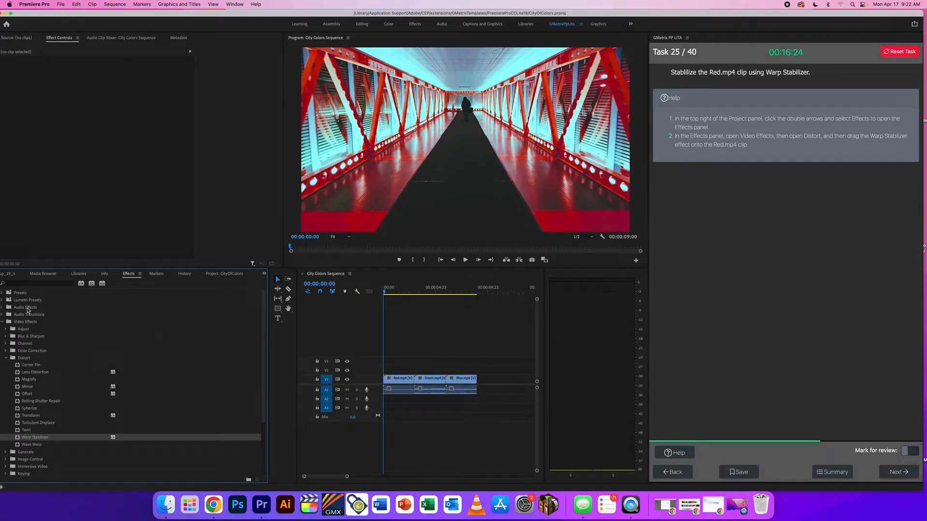
left_click(17, 284)
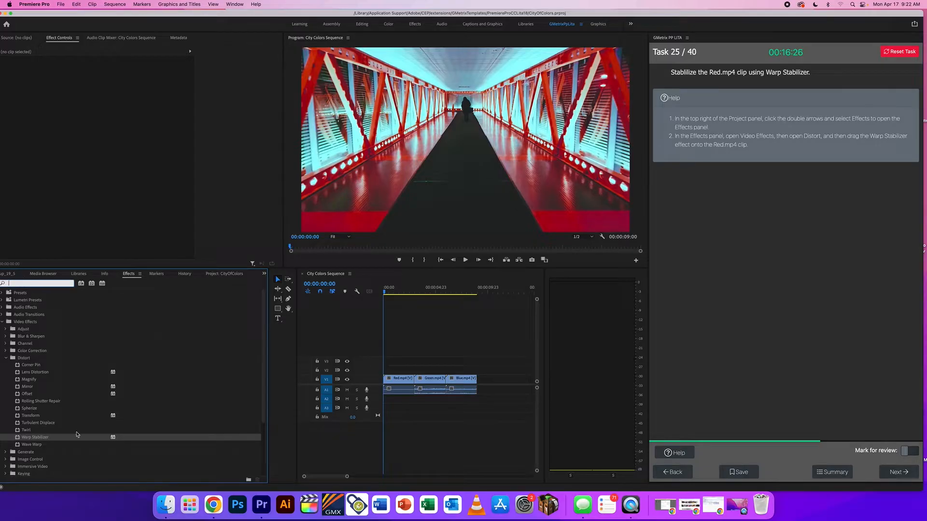
left_click_drag(42, 437, 398, 379)
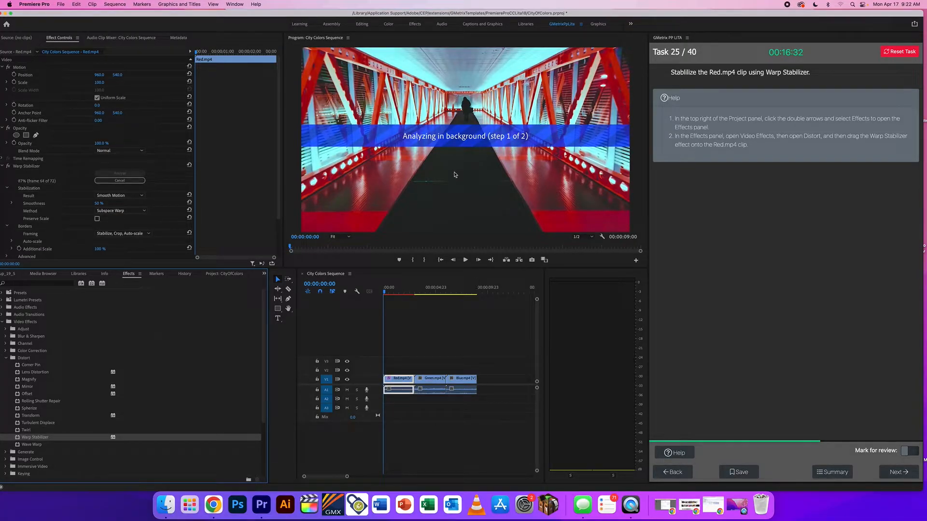
Check the beginning of the stabilized Red.mp4 clip and return the playhead to the start of the sequence
left_click(396, 290)
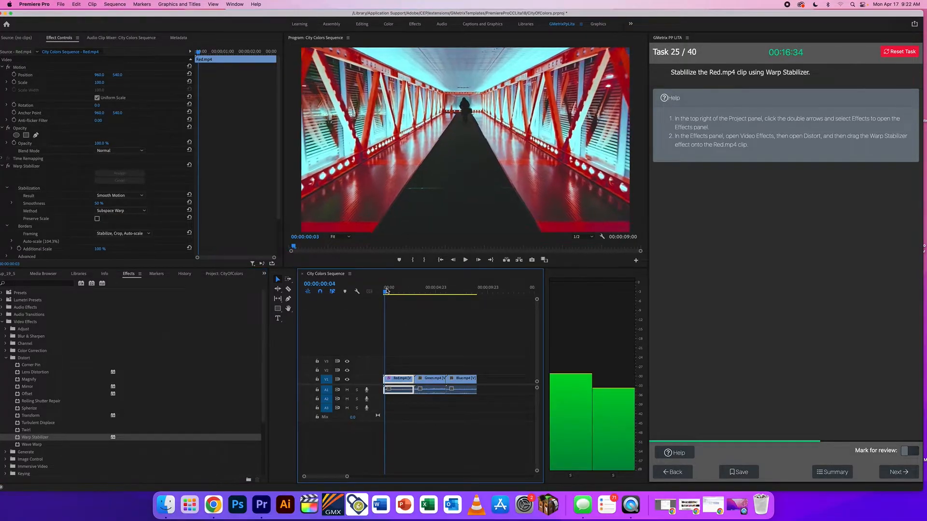
left_click(384, 291)
left_click(383, 292)
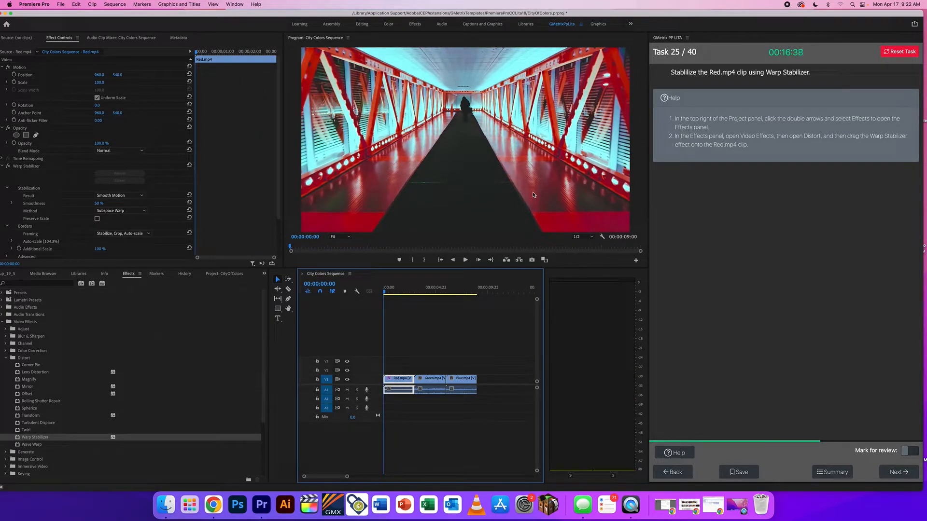
Submit task 25 and continue to task 26
left_click(892, 471)
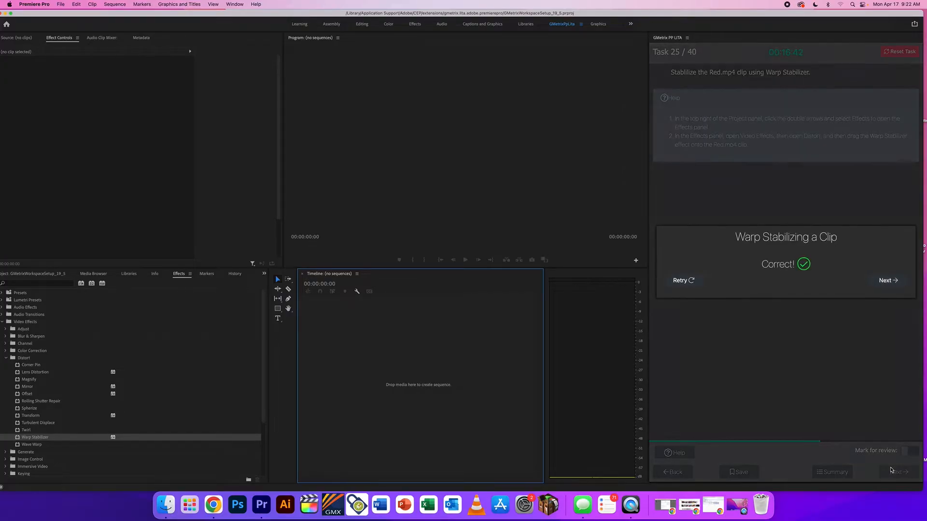
left_click(892, 283)
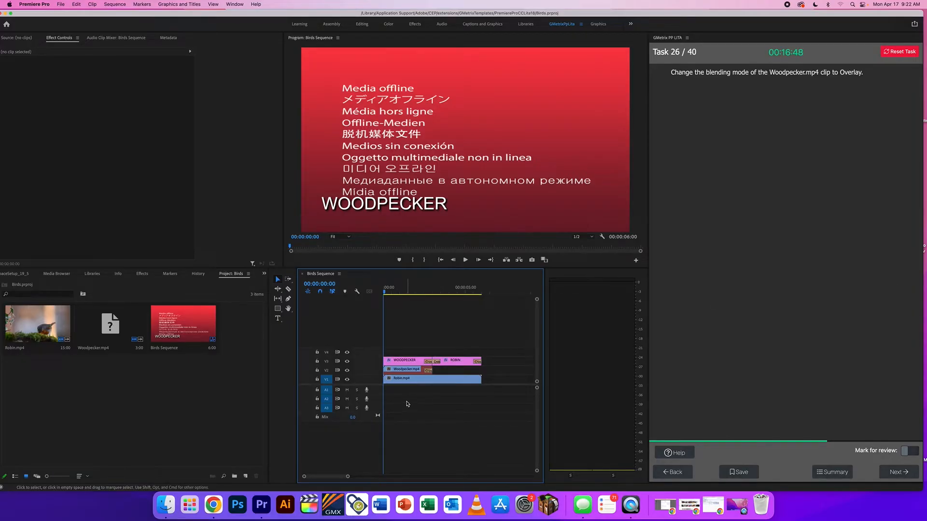
Relink the offline Woodpecker.mp4 clip in the Birds Sequence to the Woodpecker.mp4 file in the PremiereProCCLita18 folder
left_click(402, 370)
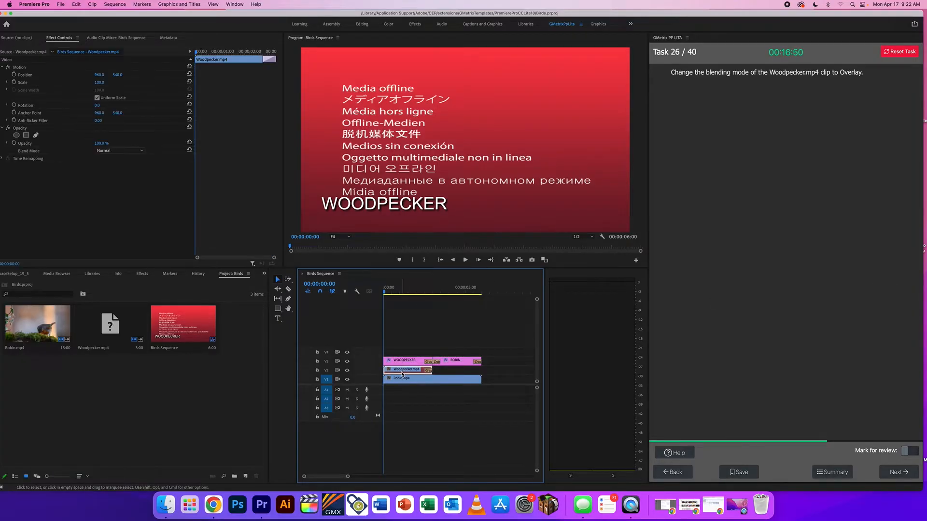
left_click(60, 4)
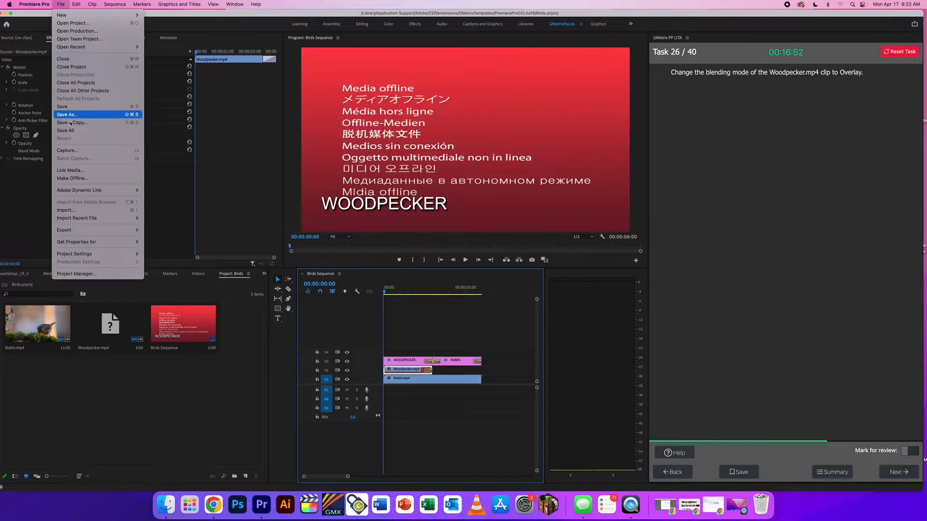
left_click(85, 171)
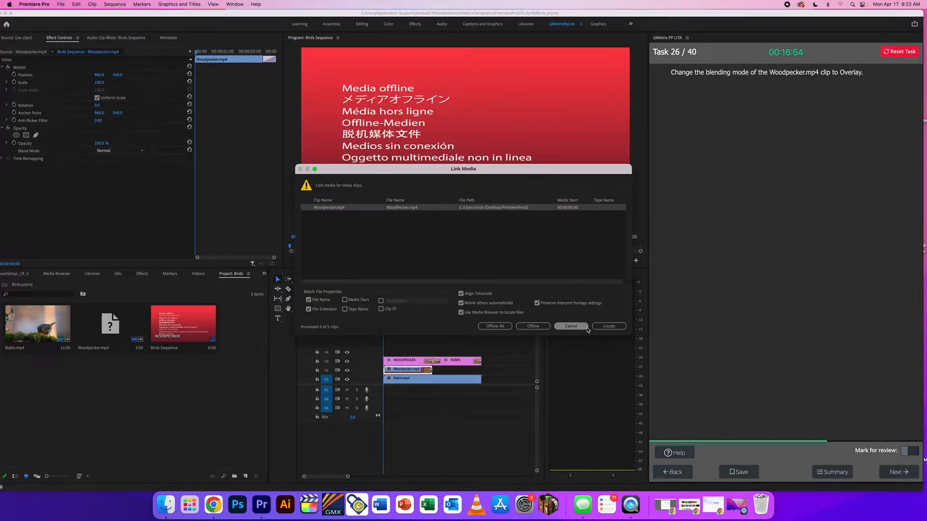
left_click(614, 328)
left_click(609, 304)
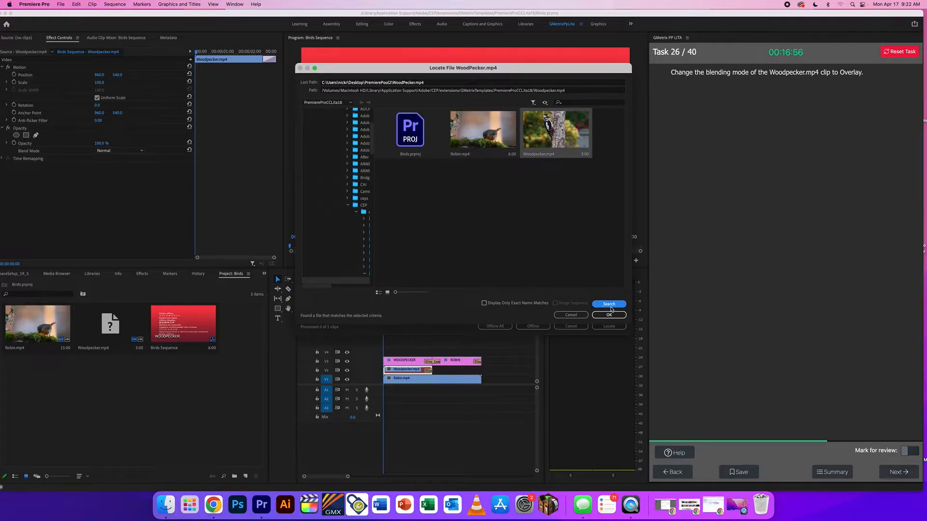
left_click(609, 315)
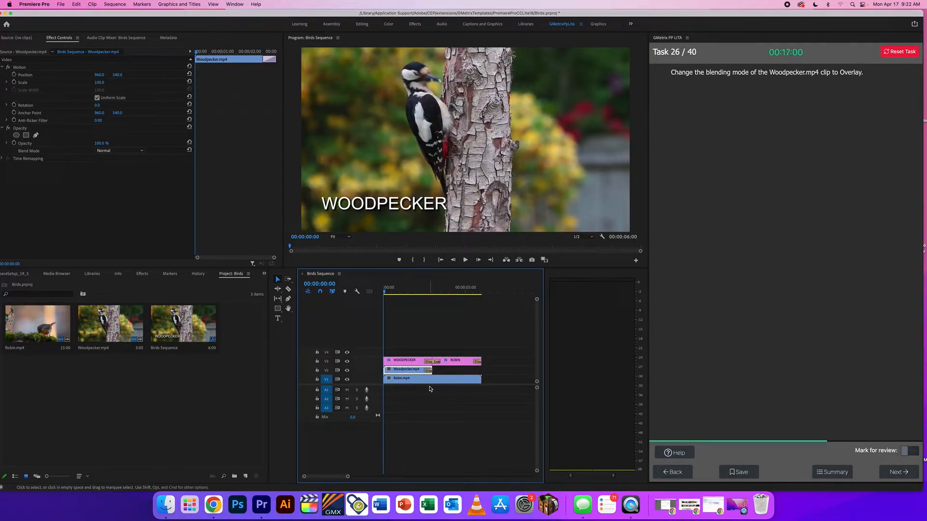
Following the task help, set the Woodpecker.mp4 clip's opacity blend mode to Overlay and play back the sequence
left_click(677, 454)
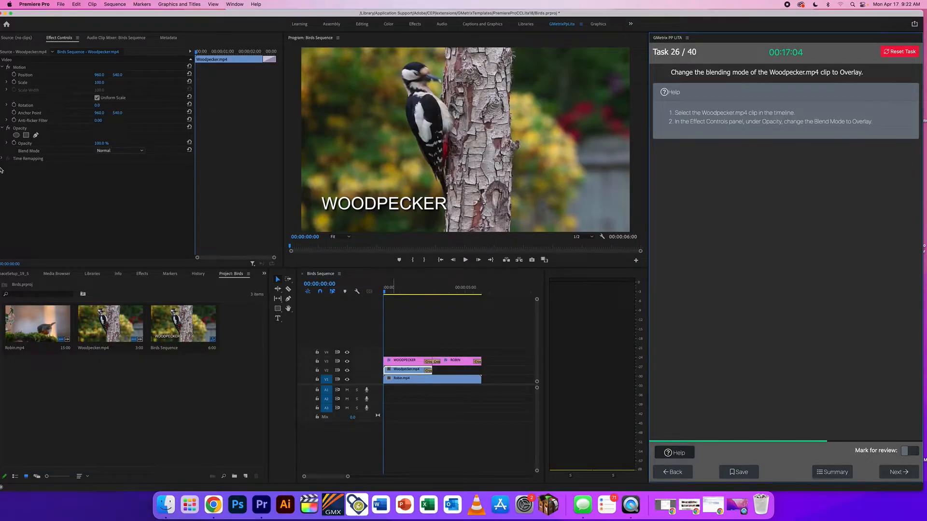
left_click(55, 40)
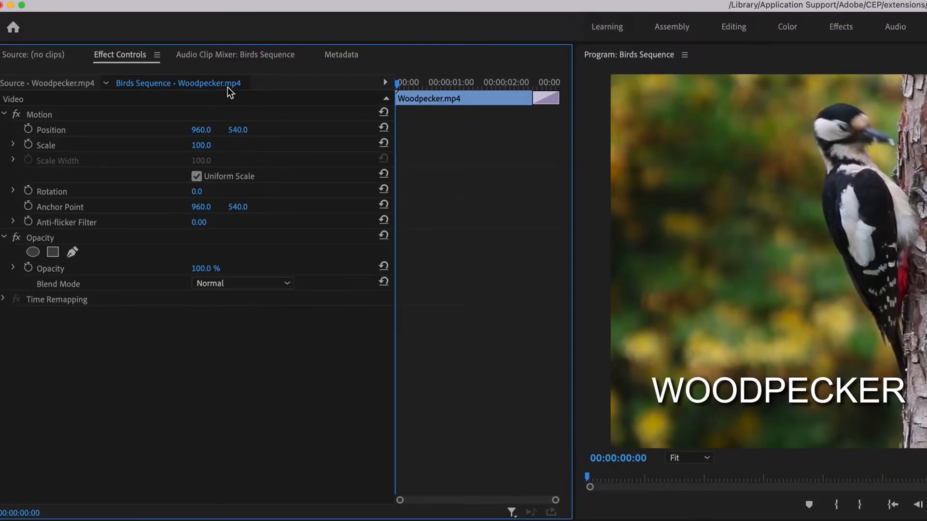
left_click(241, 282)
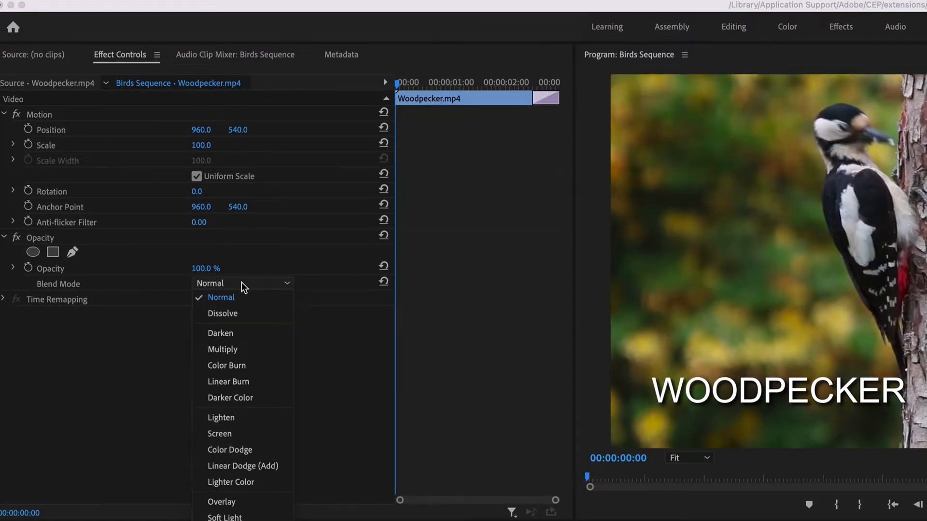
left_click(237, 497)
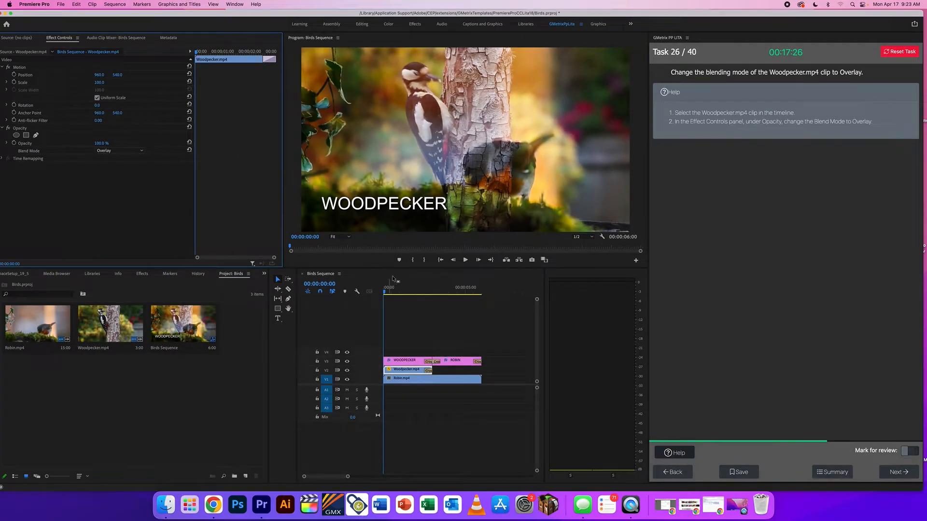
key("space")
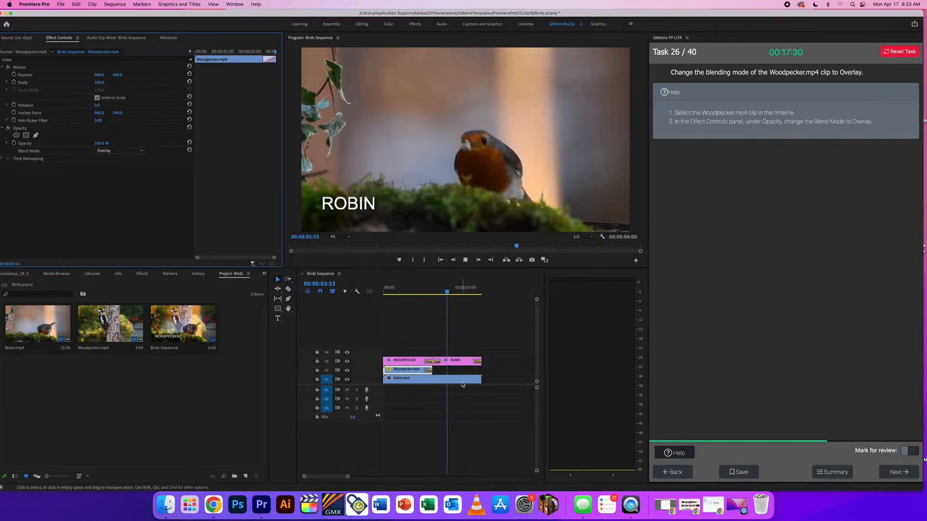
key("space")
Submit task 26, continue to task 27 and read its help
left_click(891, 470)
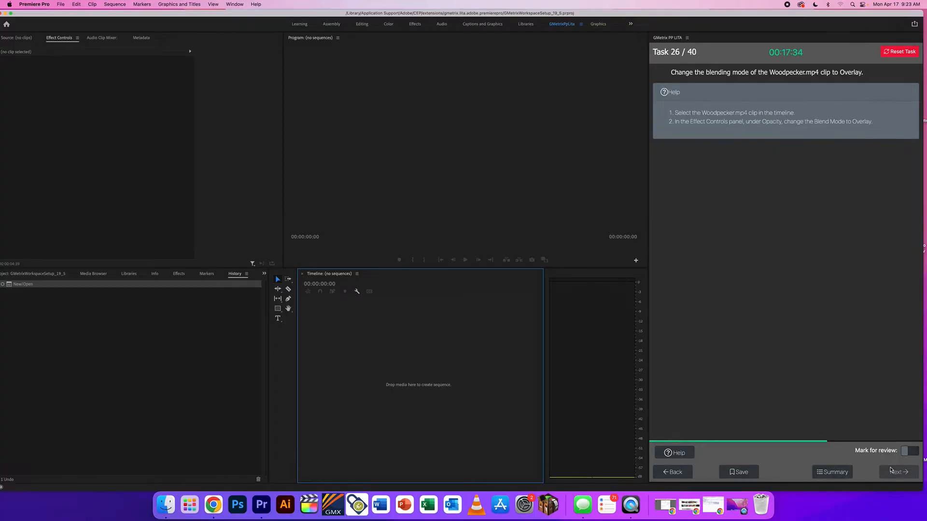
left_click(894, 277)
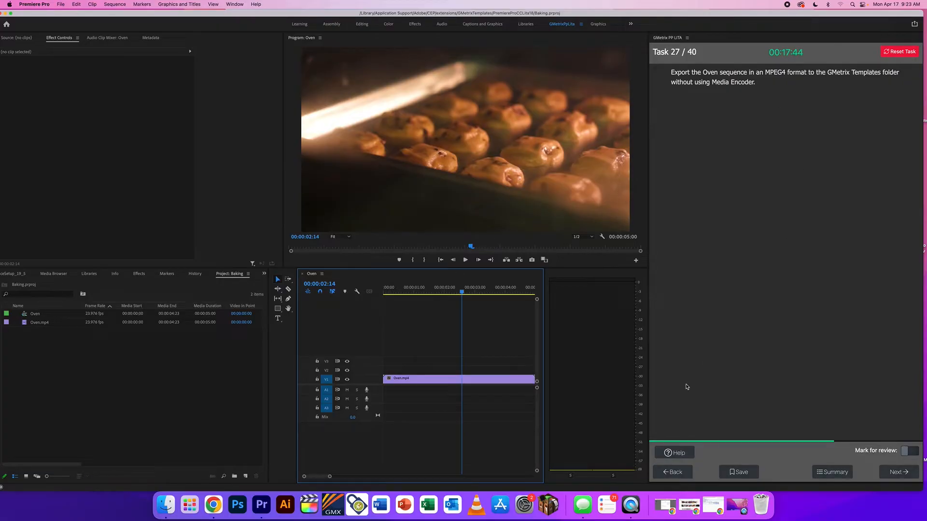
left_click(671, 453)
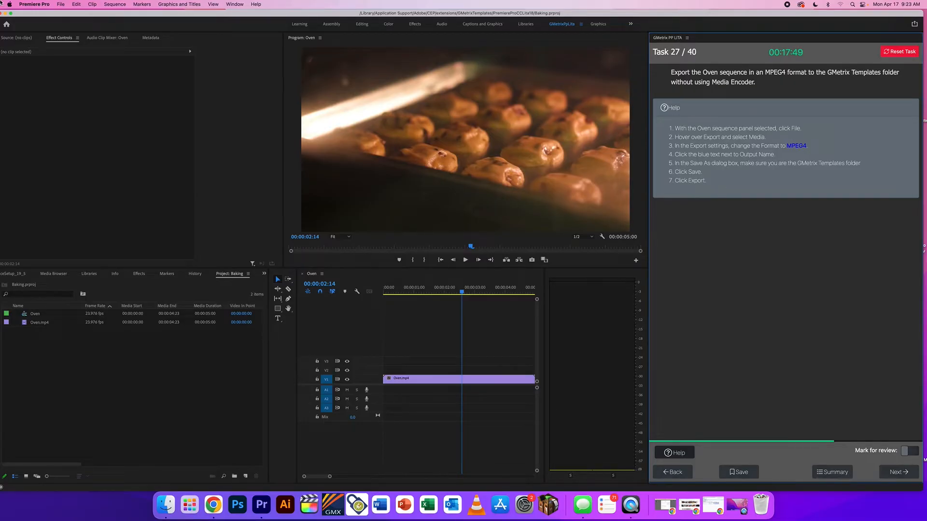
Open the media export settings for the Oven sequence
left_click(61, 5)
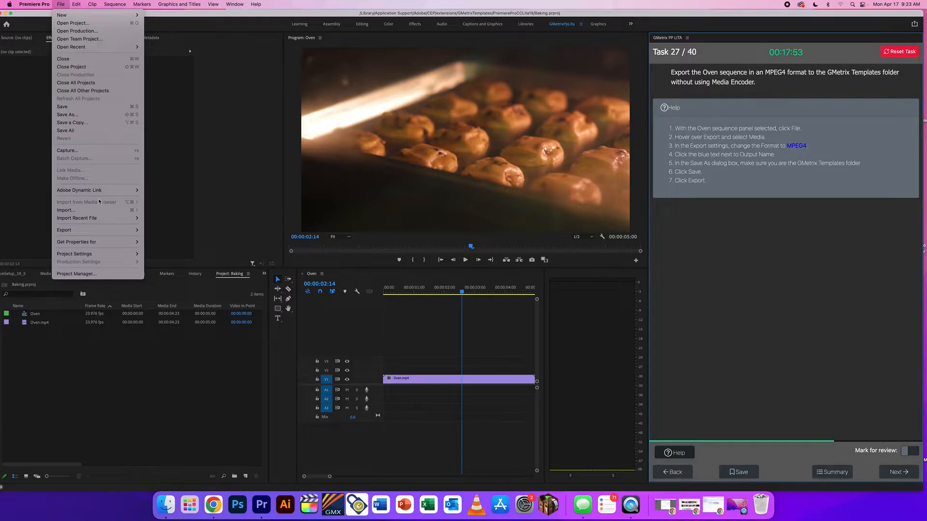
mouse_move(94, 231)
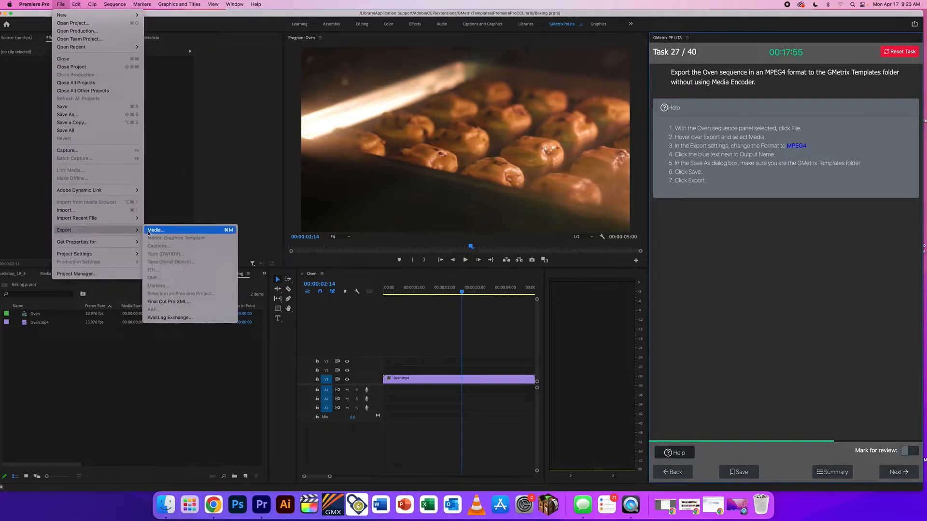
left_click(182, 231)
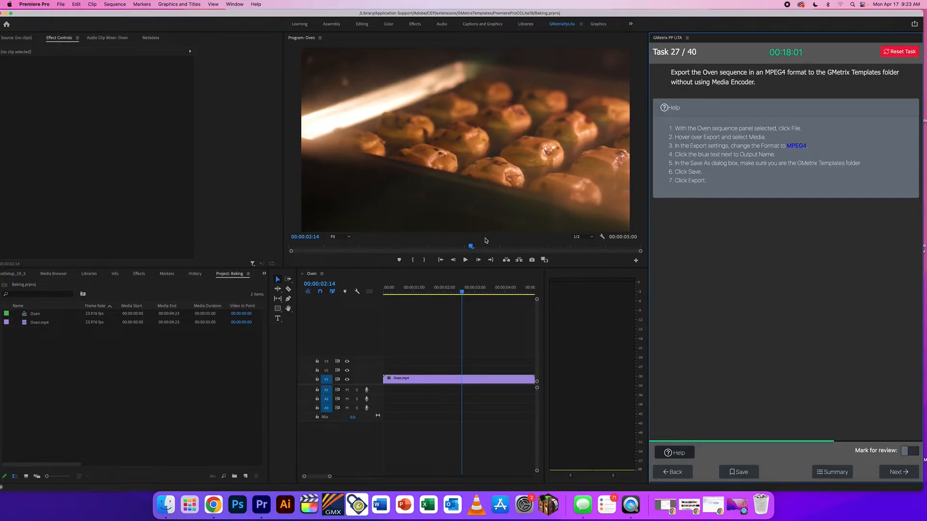
left_click(461, 289)
left_click(61, 4)
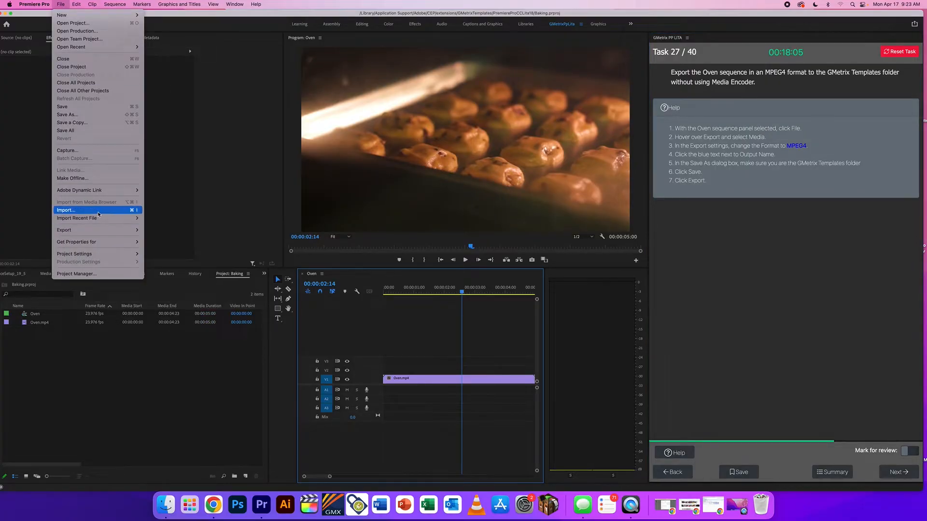
mouse_move(99, 231)
left_click(154, 231)
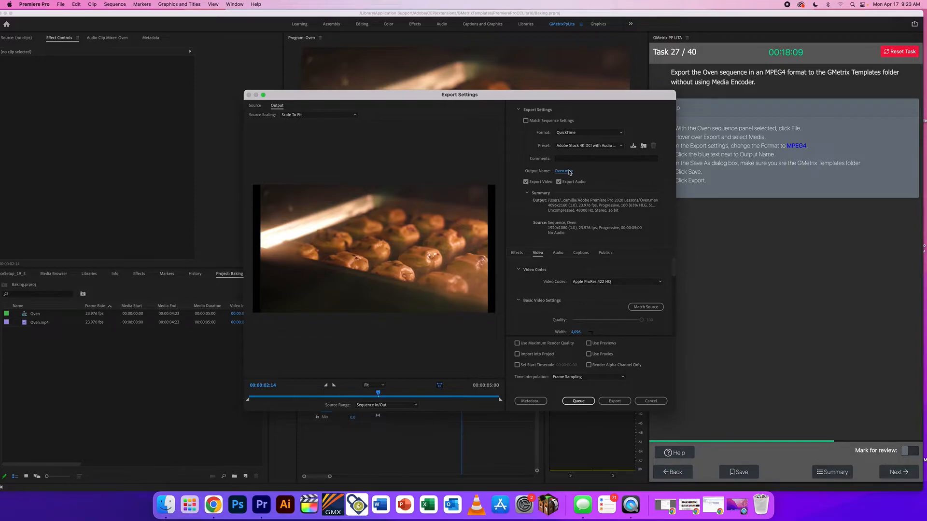
Open the save dialog for the export's output name, enlarge it and browse Macintosh HD in column view
left_click(569, 172)
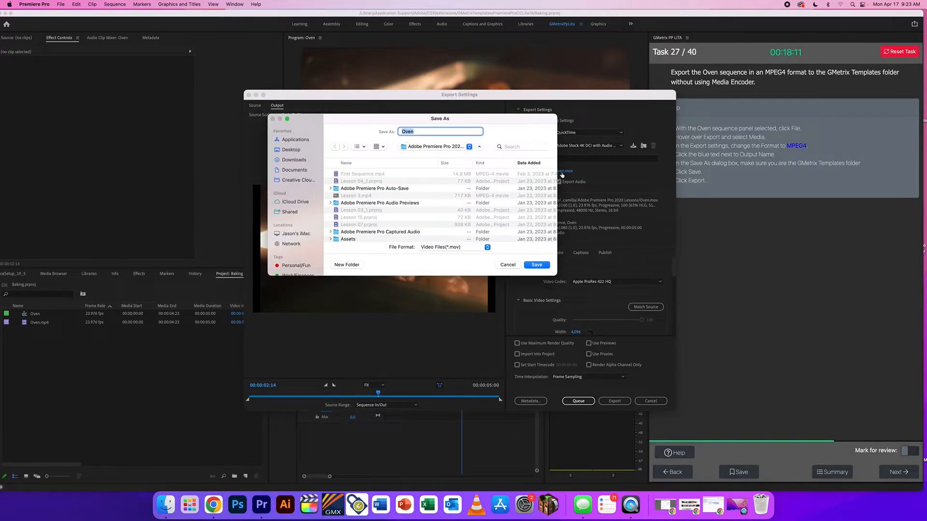
left_click_drag(556, 273, 679, 391)
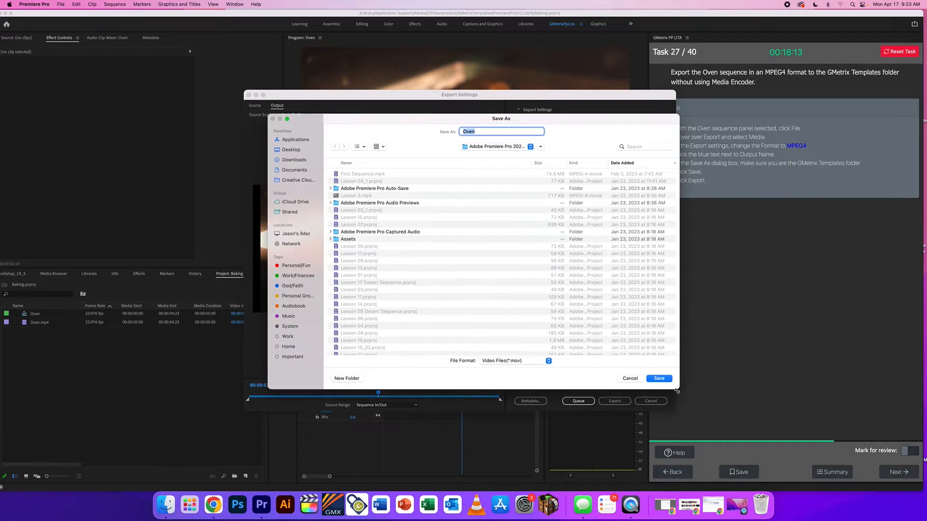
left_click(295, 234)
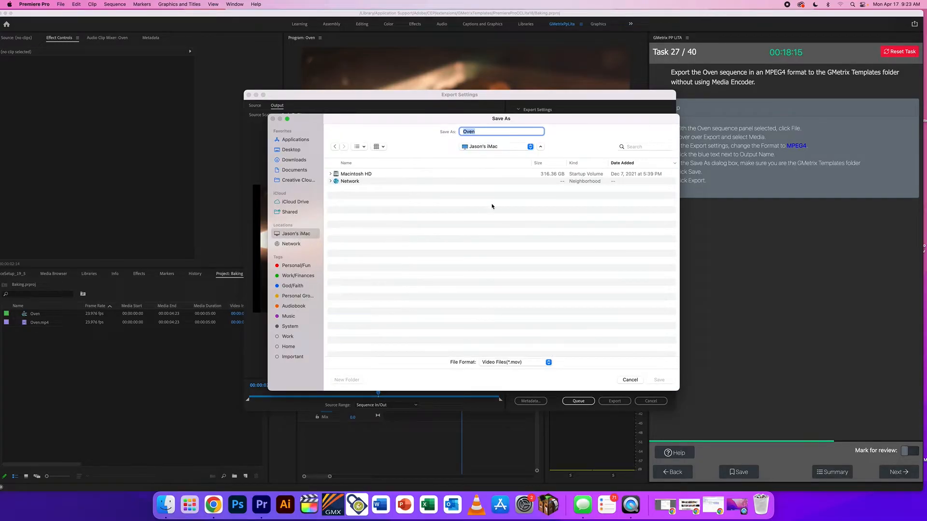
left_click(361, 147)
left_click(370, 193)
left_click(361, 165)
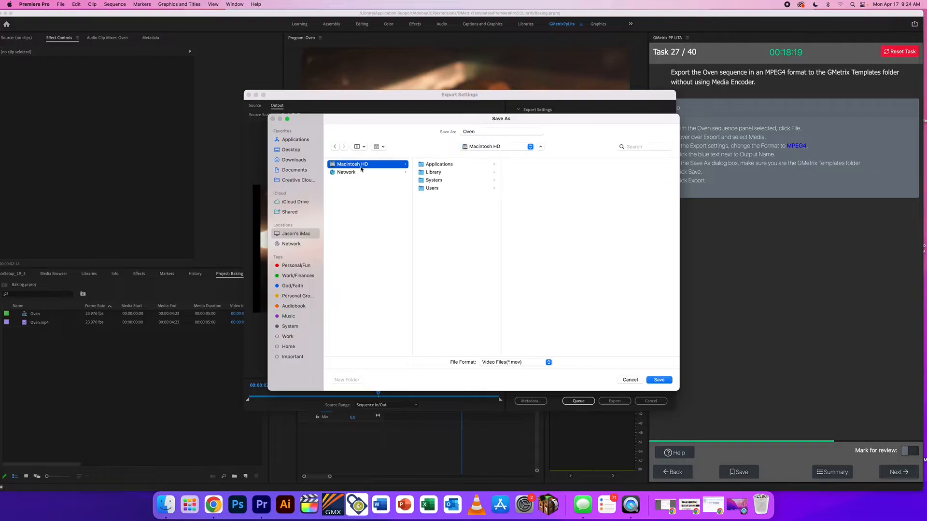
Set the output folder to Library/Application Support/GMetrix/GMetrixTemplates/en-US/PremiereProCCLita18 and export the Oven sequence directly in QuickTime format
left_click(447, 167)
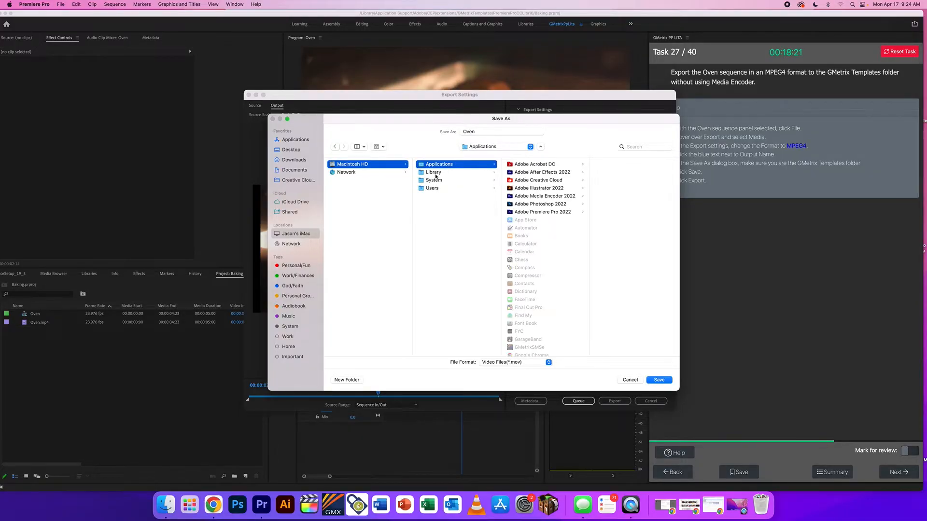
left_click(434, 172)
left_click(574, 173)
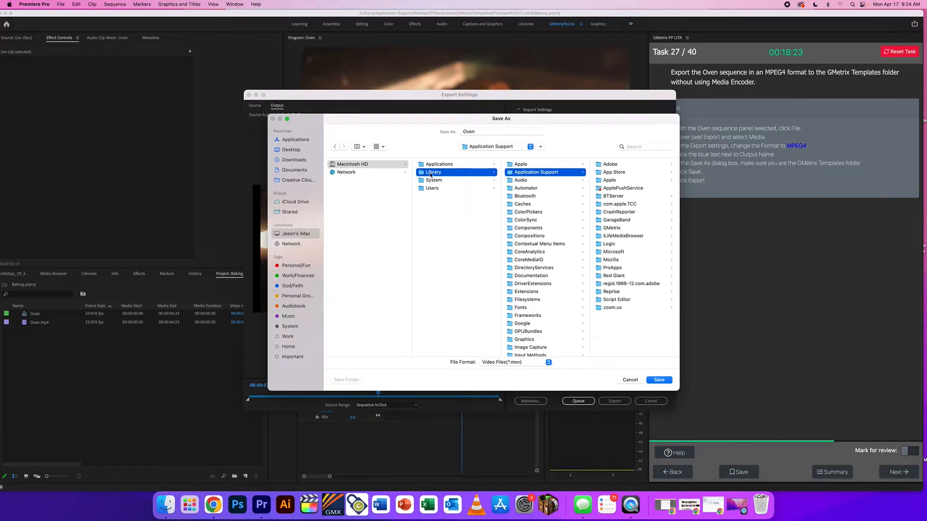
left_click(621, 228)
left_click(619, 165)
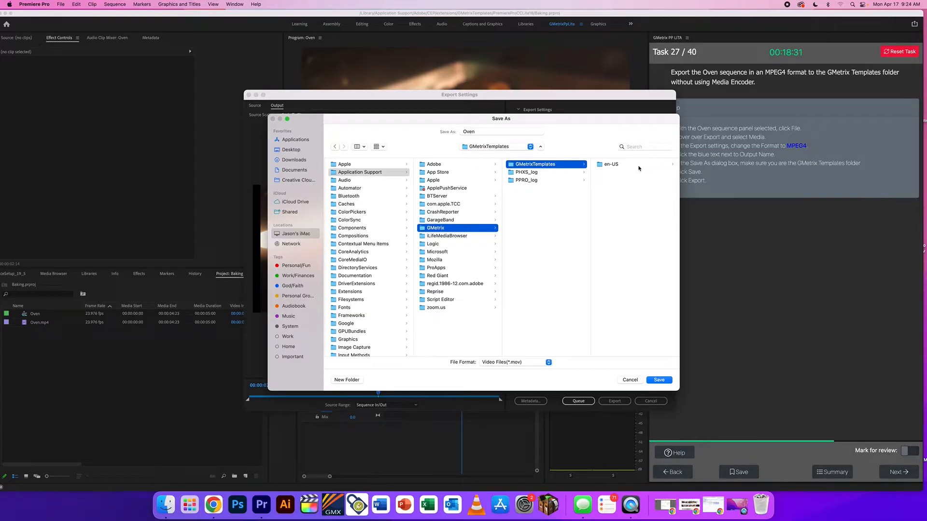
left_click(612, 166)
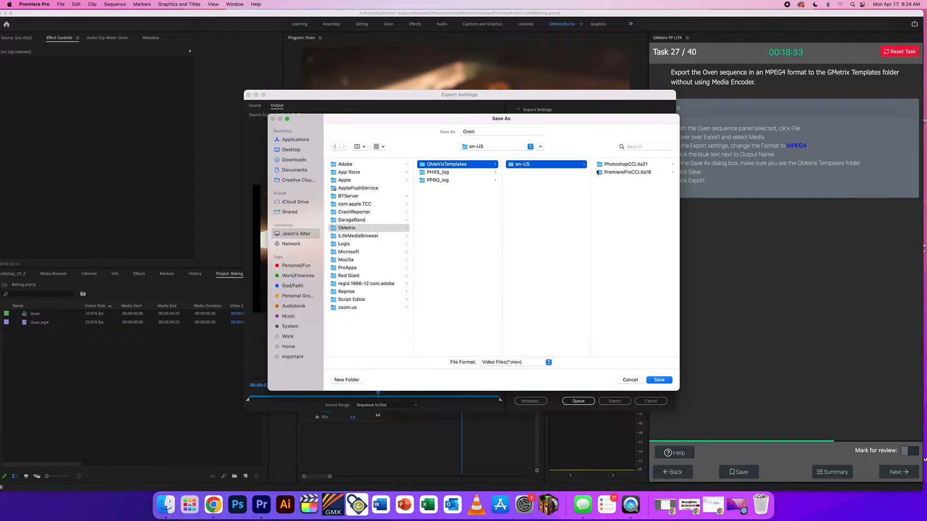
left_click(636, 172)
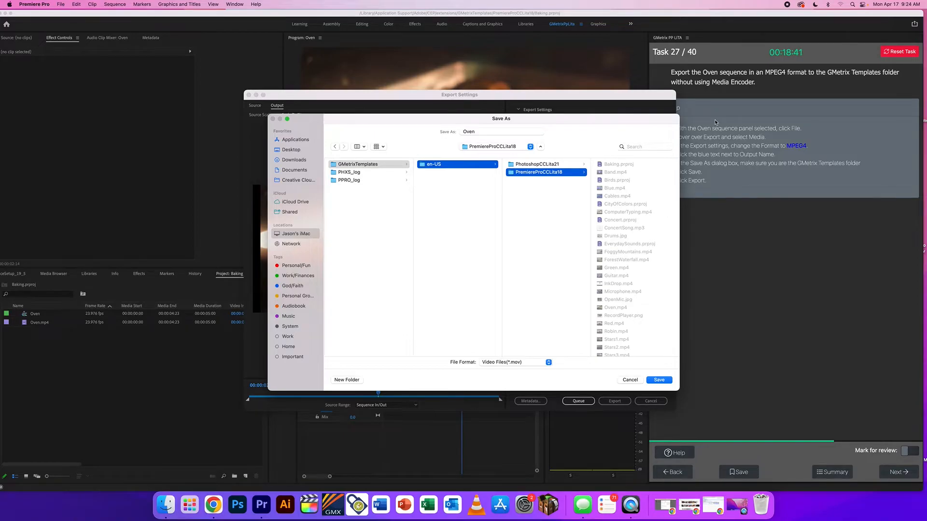
left_click(666, 381)
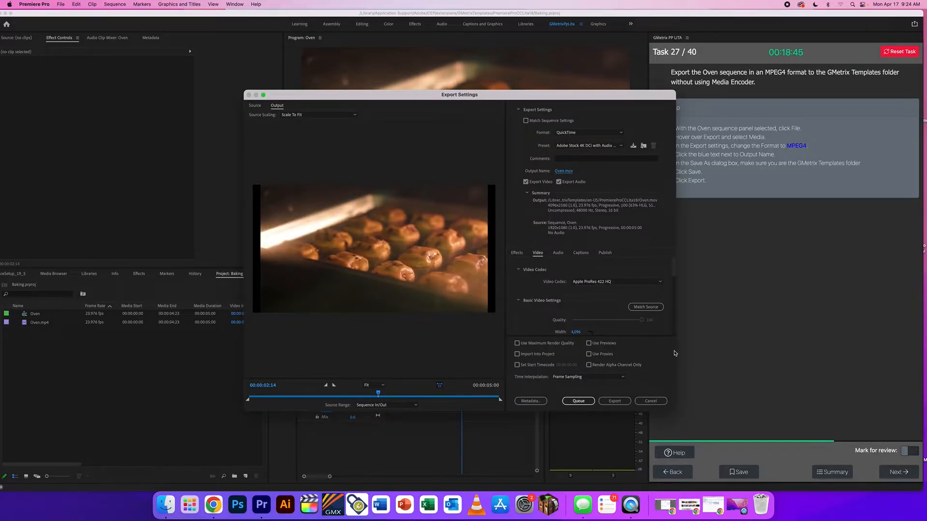
left_click(628, 401)
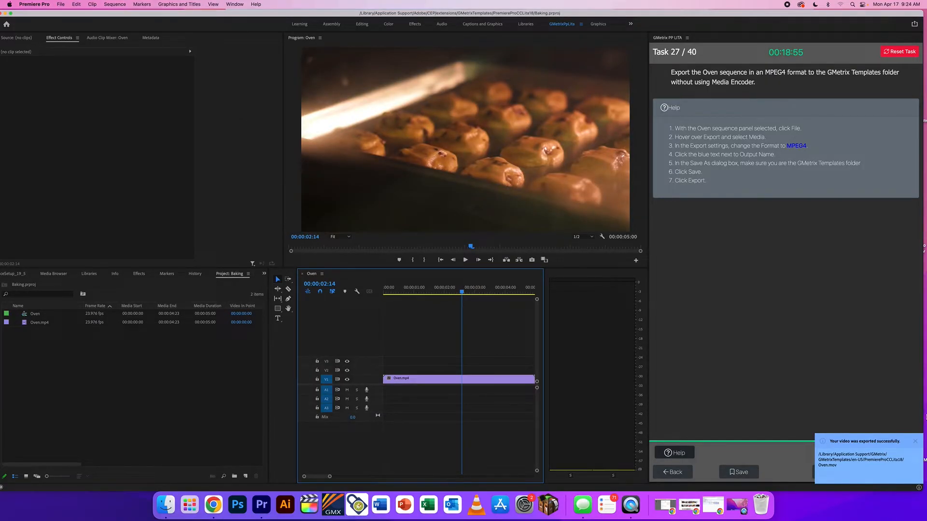
Dismiss the export notification, submit task 27 and continue to task 28
left_click(915, 444)
left_click(908, 474)
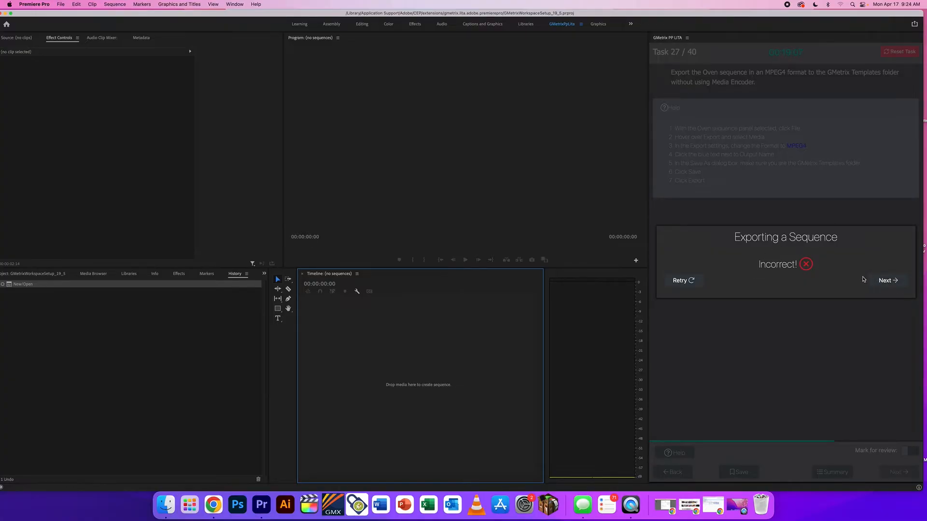
left_click(886, 280)
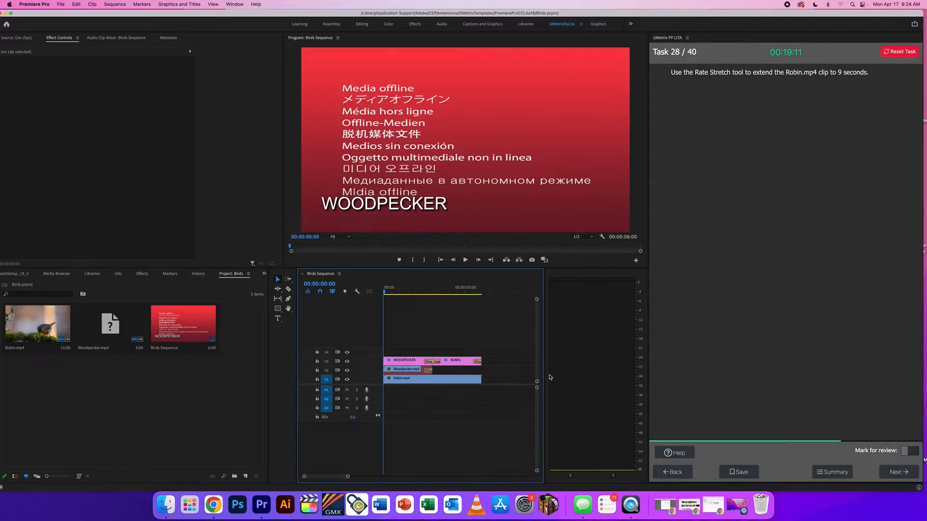
Relink the offline Woodpecker.mp4 clip in the Birds Sequence to Woodpecker.mp4 in the PremiereProCCLita18 folder
left_click(403, 369)
left_click(60, 4)
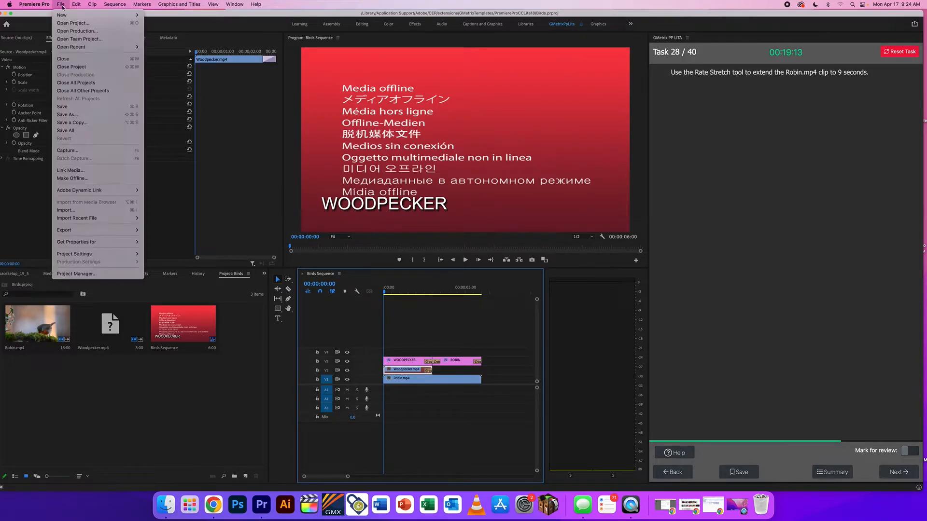
left_click(90, 171)
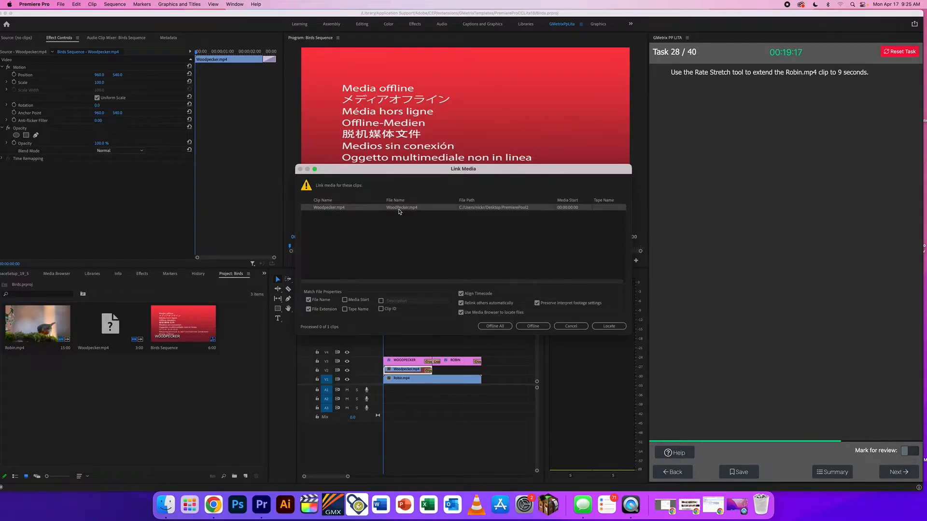
left_click(609, 326)
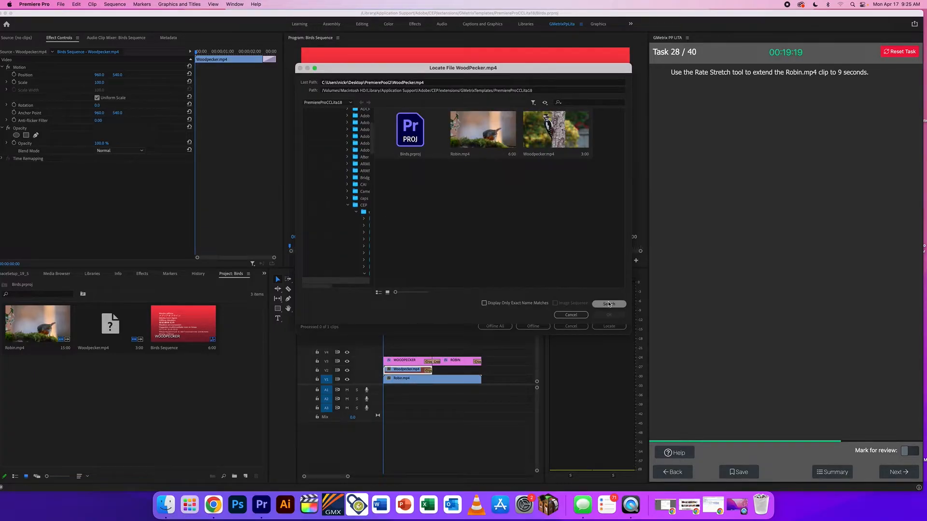
left_click(555, 129)
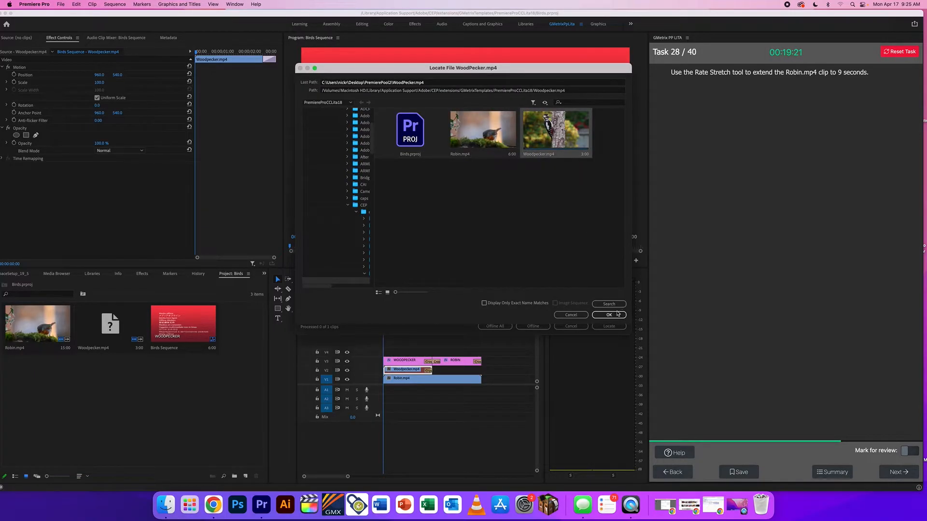
left_click(608, 315)
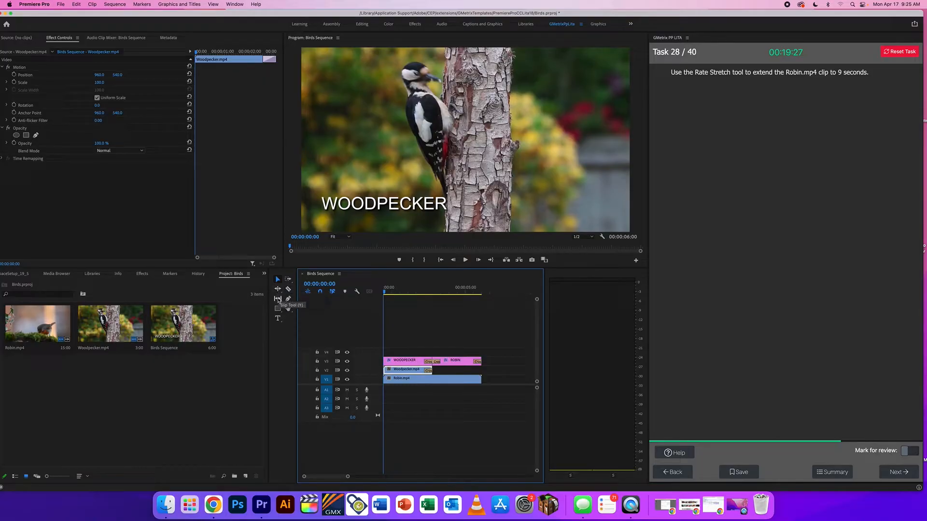
Extend the Robin.mp4 clip on V1 to a duration of 9 seconds with the Rate Stretch tool
left_click(278, 289)
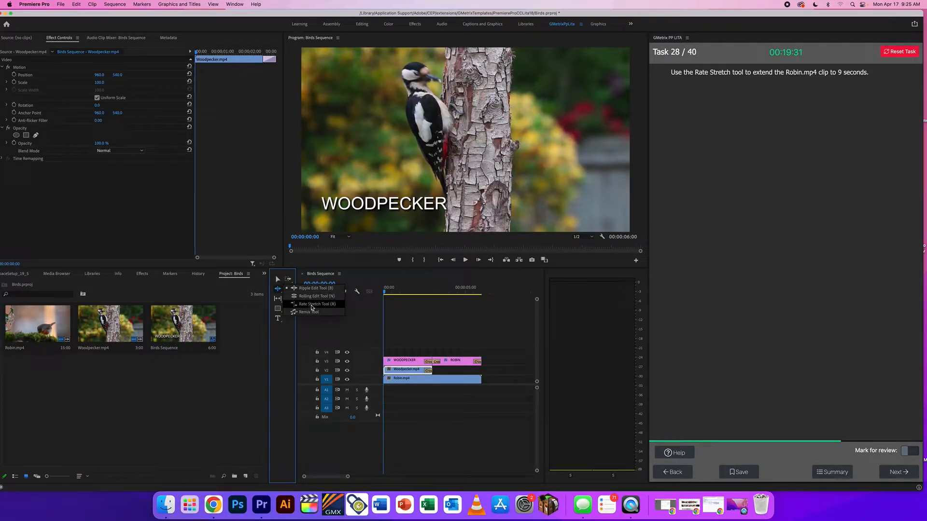
left_click(311, 304)
left_click(276, 292)
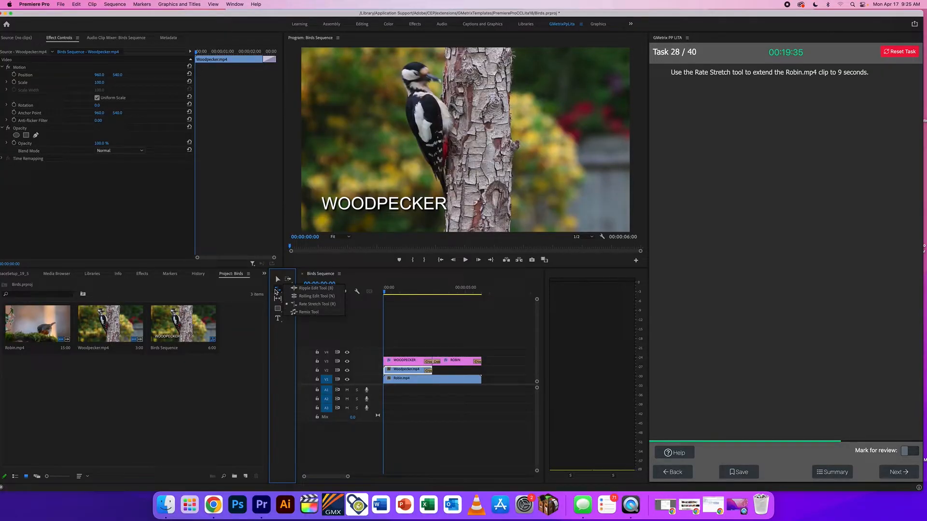
left_click(276, 292)
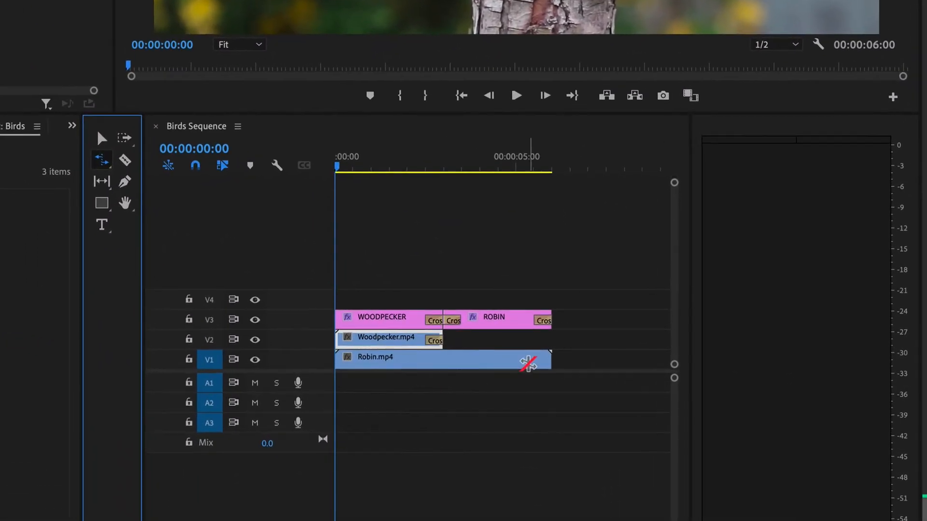
left_click_drag(556, 360, 659, 362)
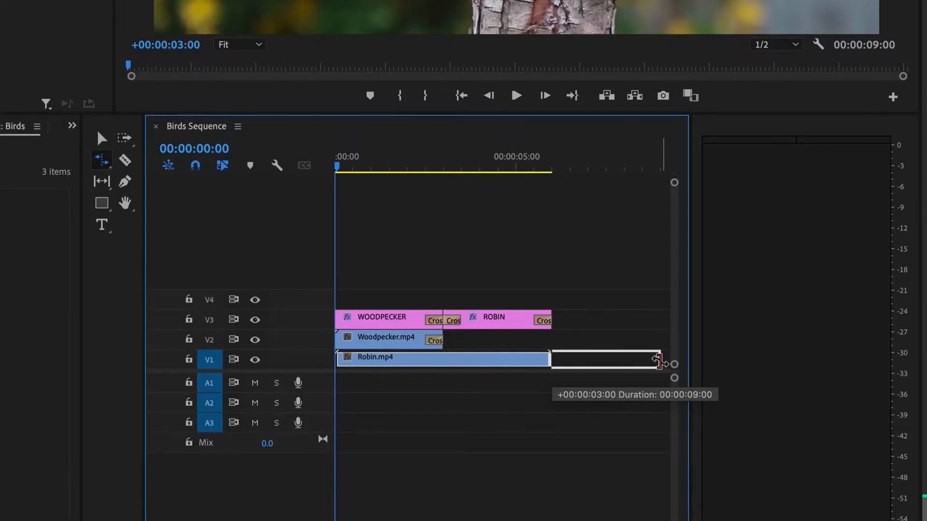
left_click_drag(658, 361, 659, 361)
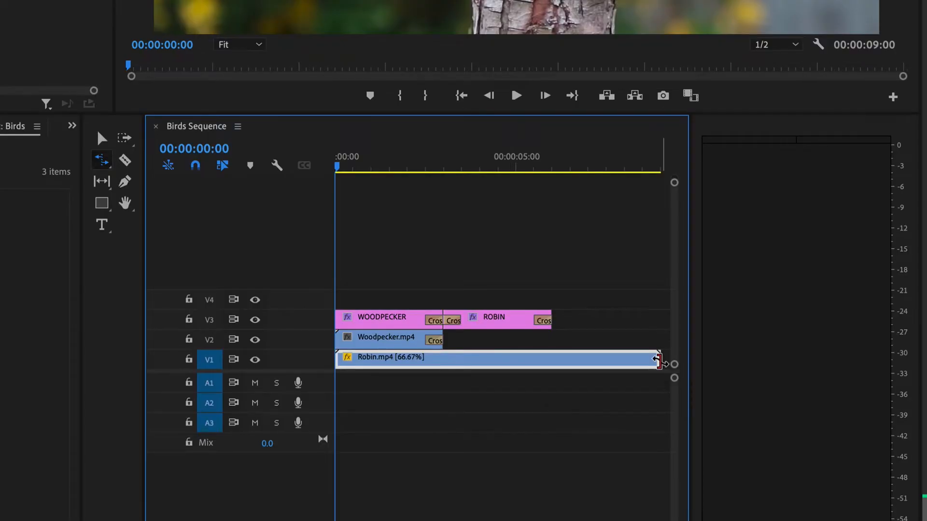
Scrub and play the Birds Sequence to check the motion of the stretched Robin.mp4 clip
scroll(412, 378, "right", 15)
scroll(374, 354, "left", 15)
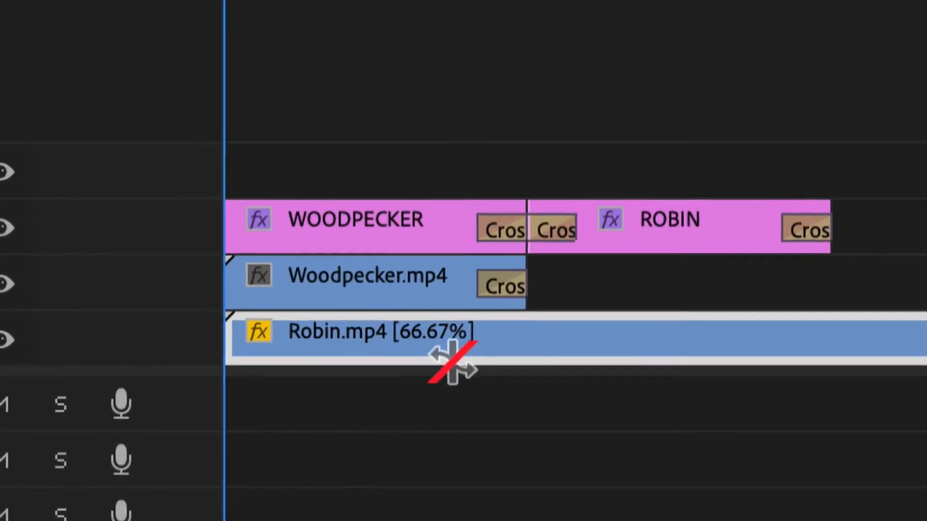
key("v")
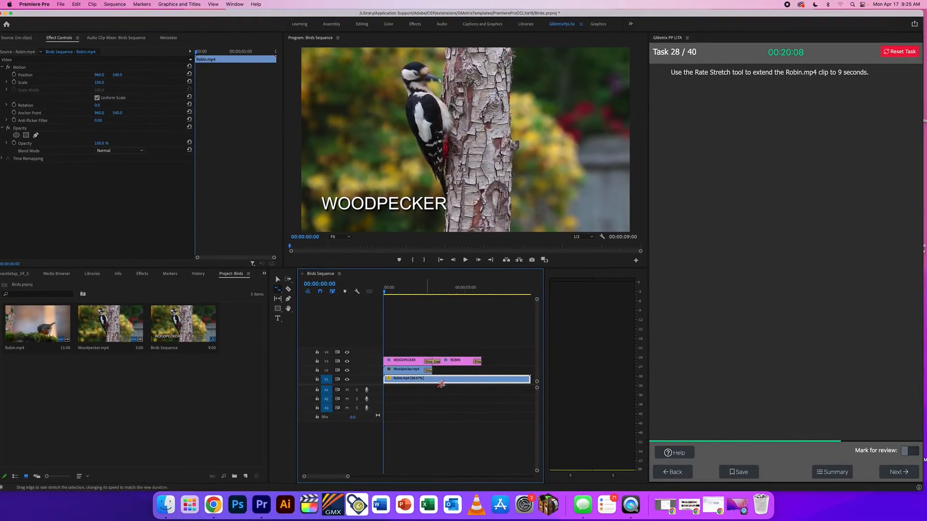
left_click_drag(406, 292, 495, 297)
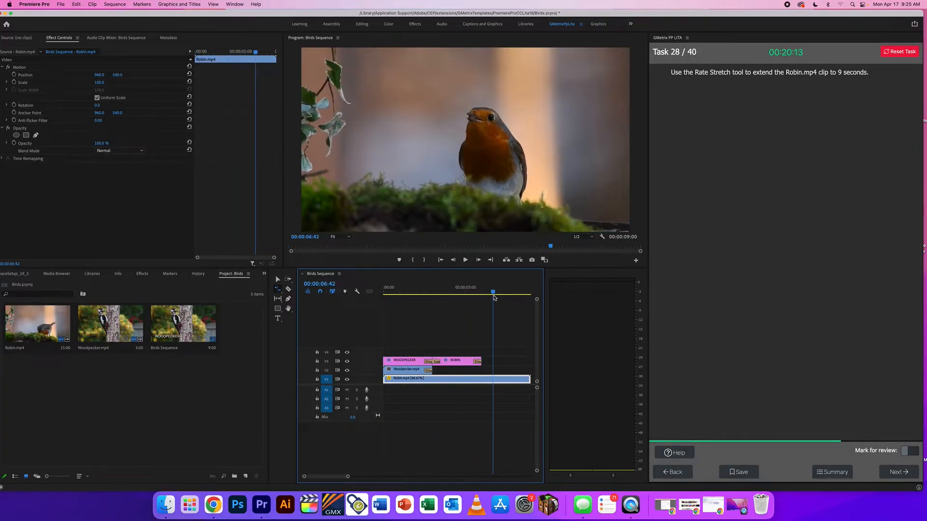
key("space")
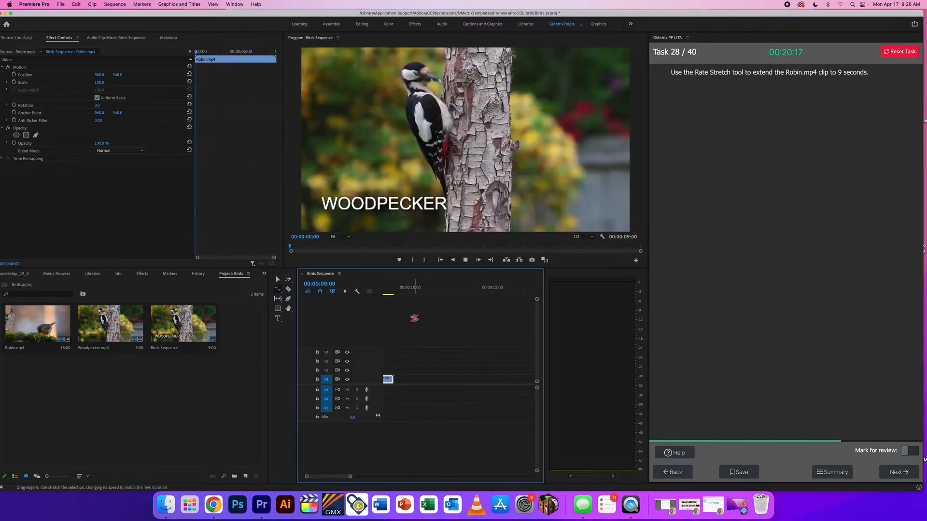
left_click(446, 290)
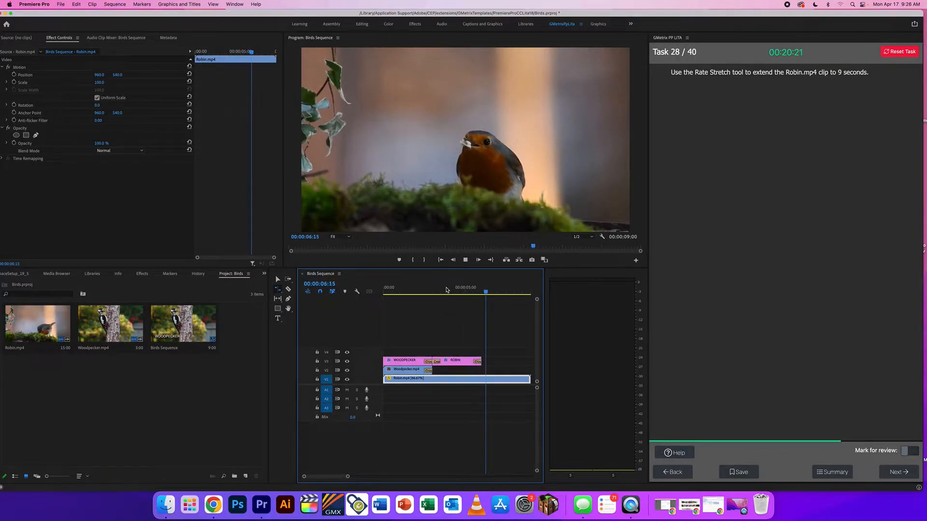
key("space")
Submit task 28, continue to task 29 and show its help instructions
left_click(892, 473)
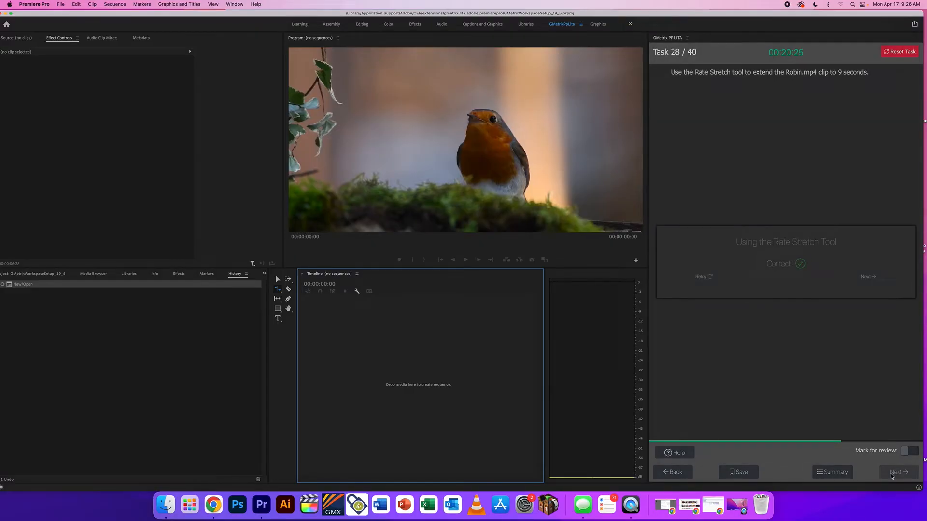
left_click(892, 284)
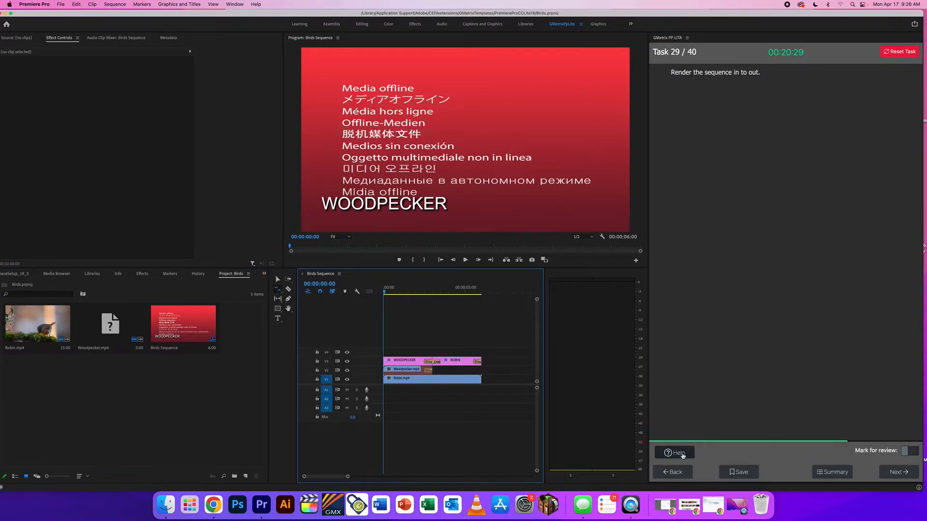
left_click(683, 456)
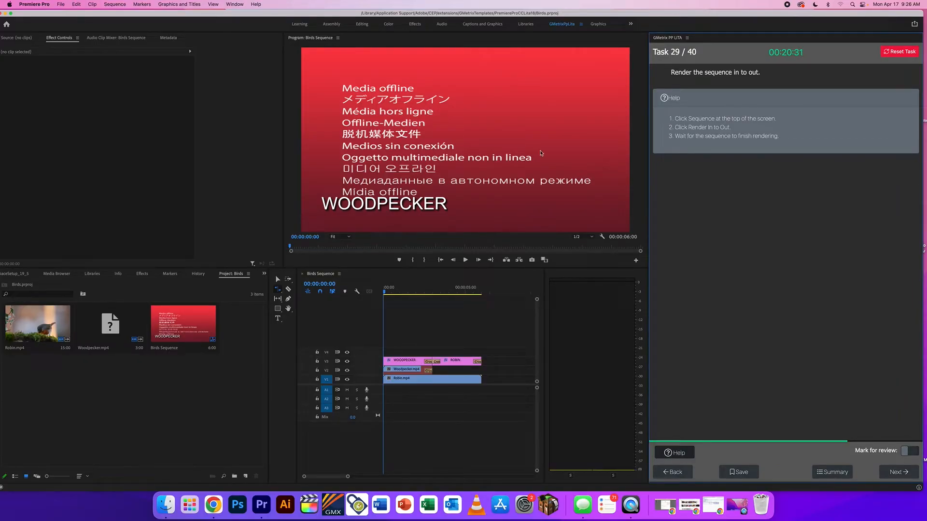
Render the Birds Sequence in to out and move on to task 30
left_click(377, 278)
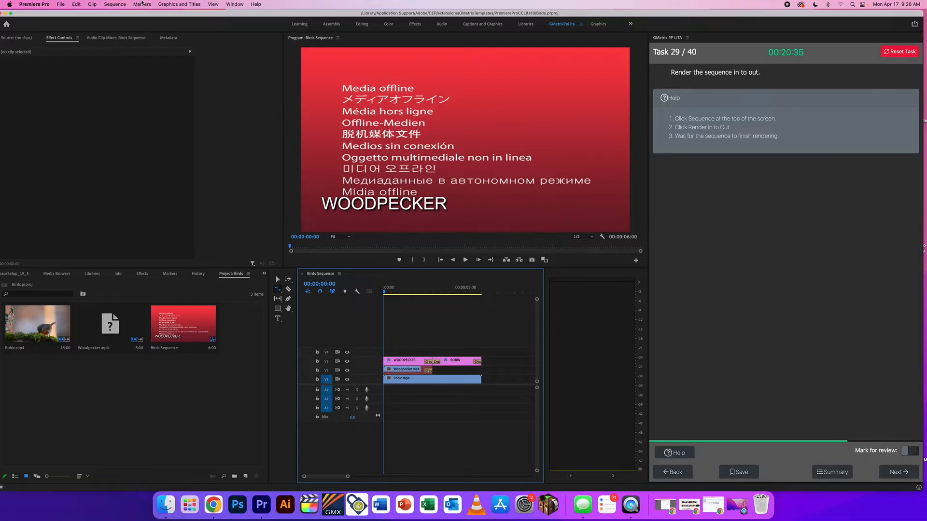
left_click(116, 3)
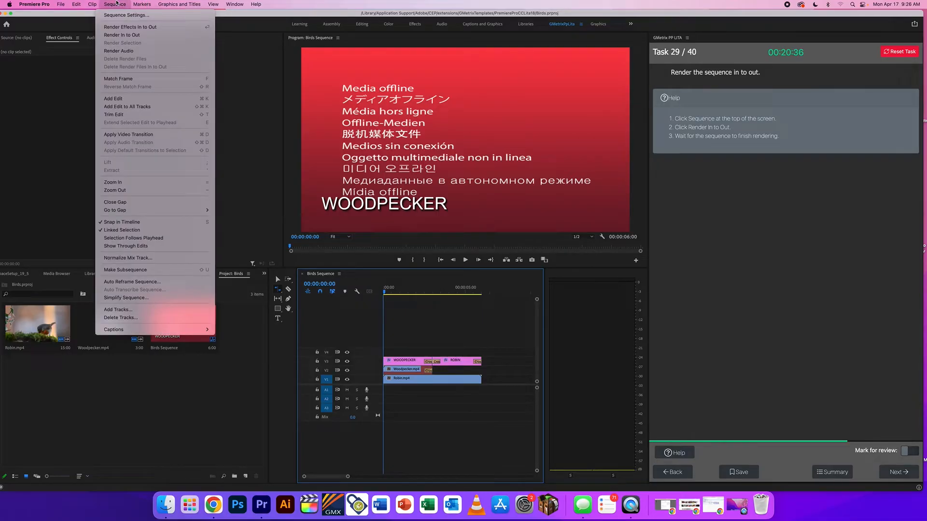
left_click(128, 36)
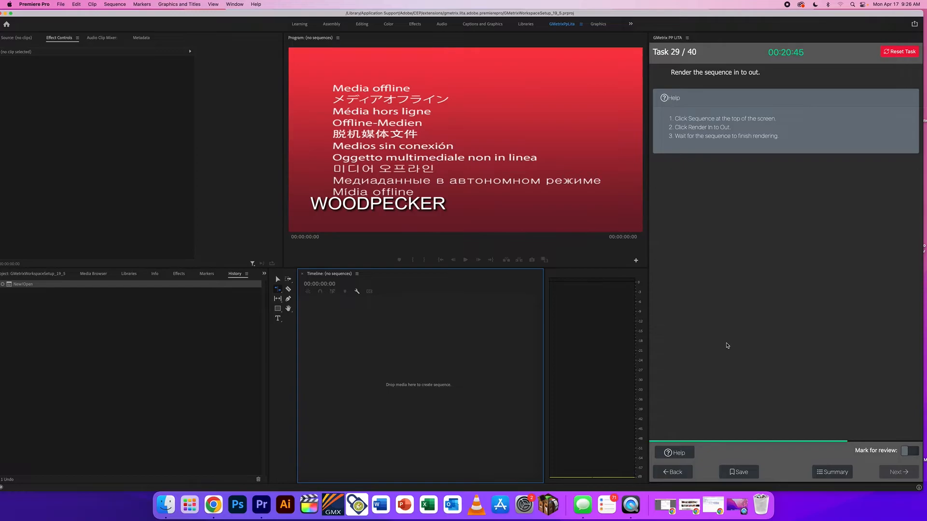
left_click(901, 282)
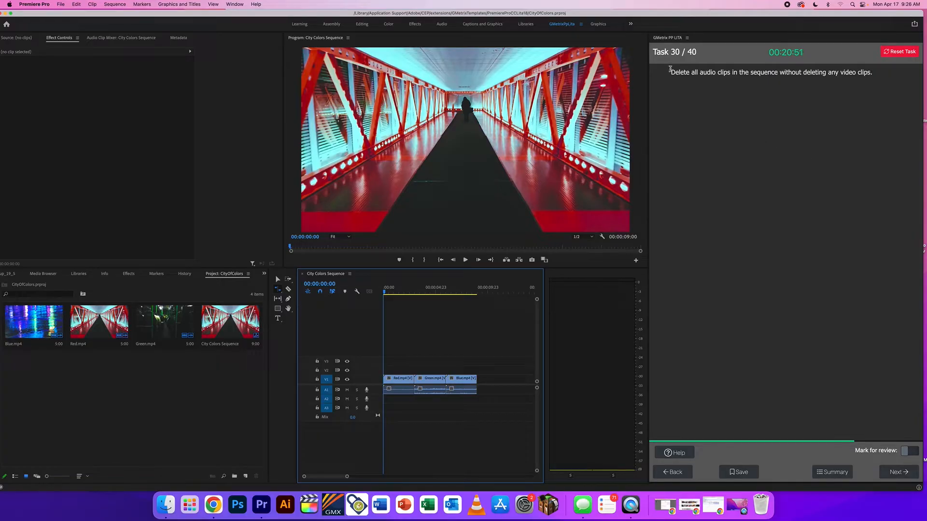
Highlight the task 30 instruction and switch from the Rate Stretch tool to the Selection tool
left_click_drag(669, 73, 827, 80)
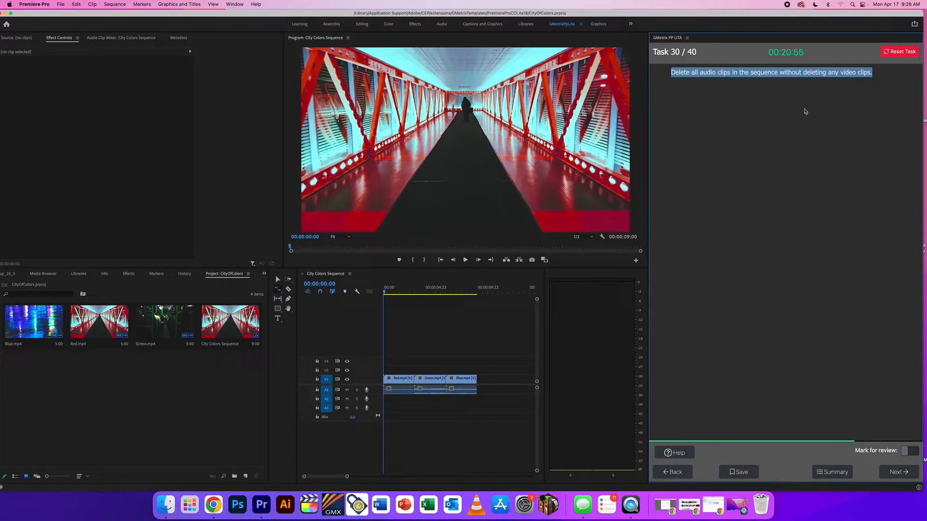
left_click(464, 390)
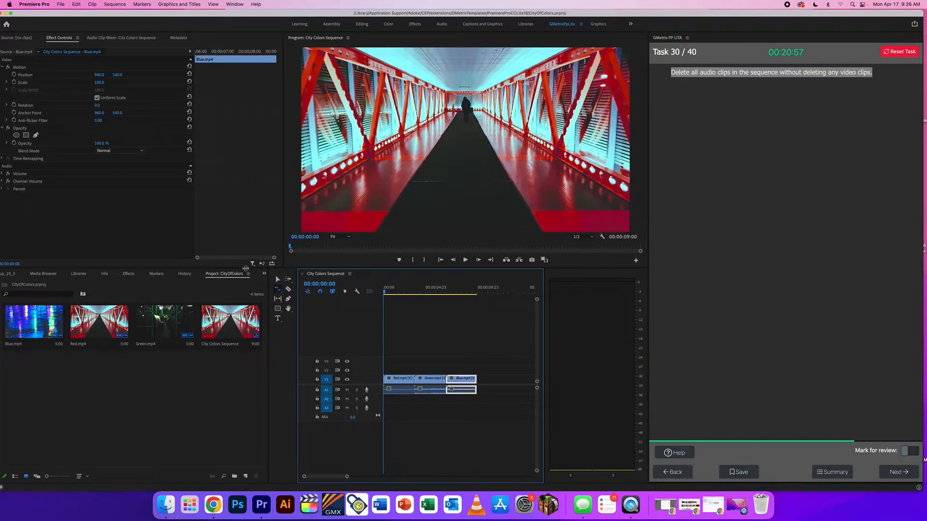
left_click(277, 280)
Delete the Red.mp4 clip together with its linked audio, and undo the deletion
left_click(468, 419)
left_click(429, 384)
left_click(401, 380)
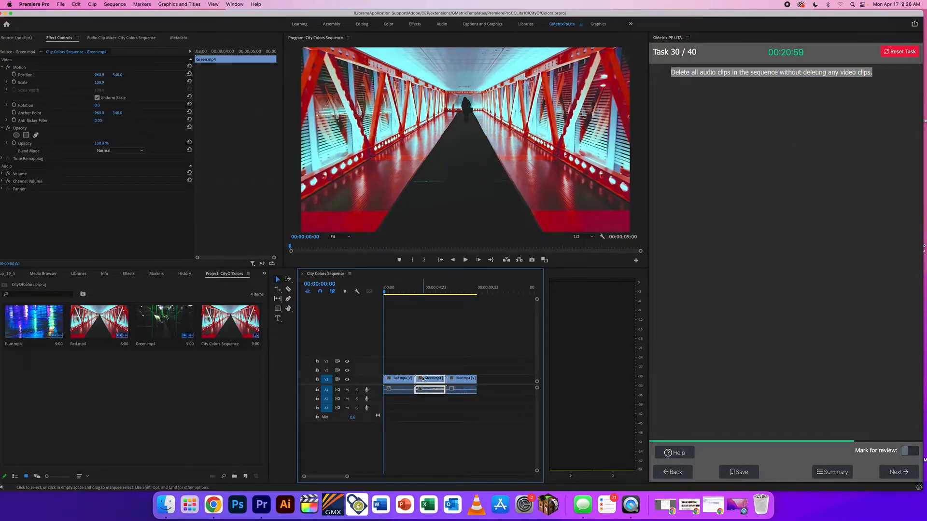
scroll(406, 443, "right", 5)
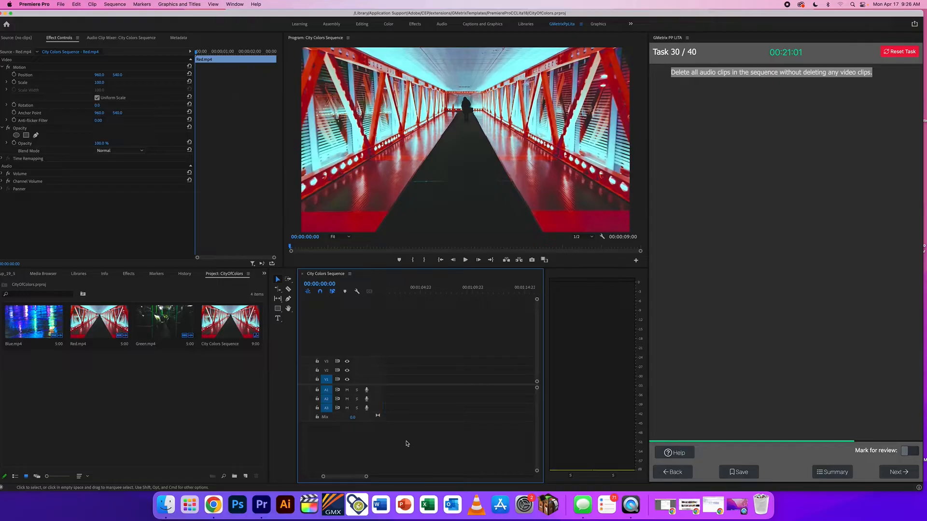
scroll(406, 443, "left", 5)
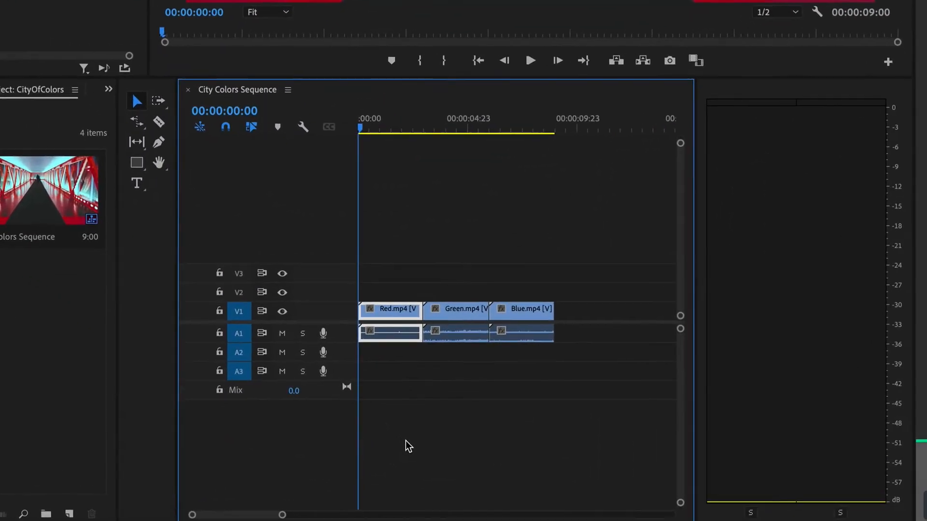
key("Delete")
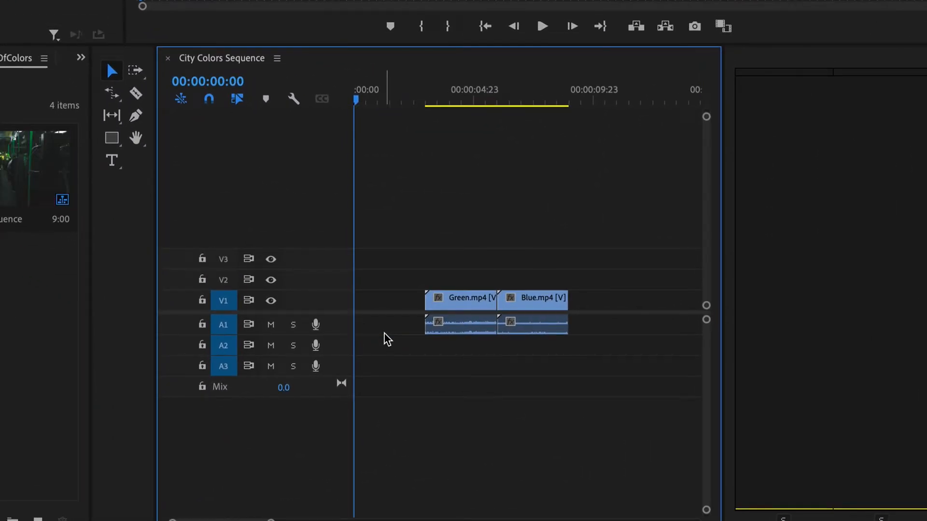
key("ctrl+z")
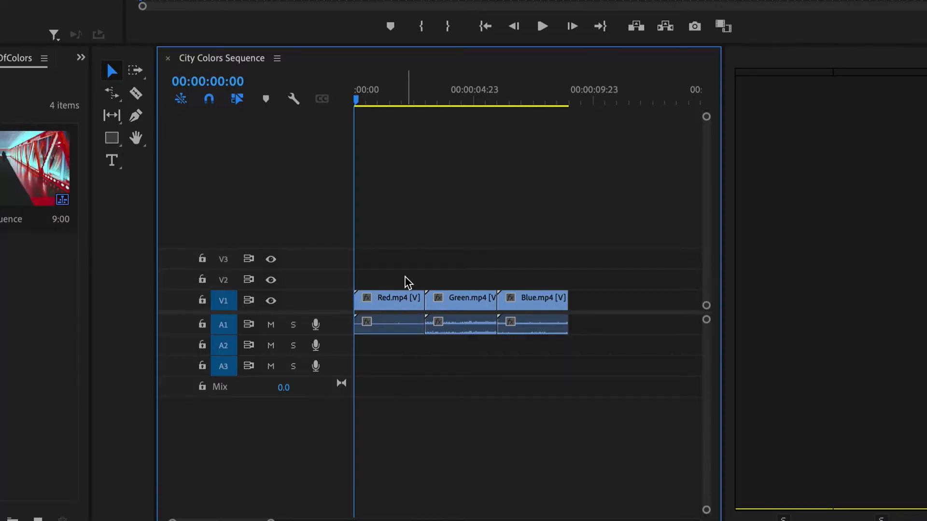
Unlink the audio from the video of the Red, Green and Blue clips in the City Colors Sequence
left_click_drag(636, 369, 363, 264)
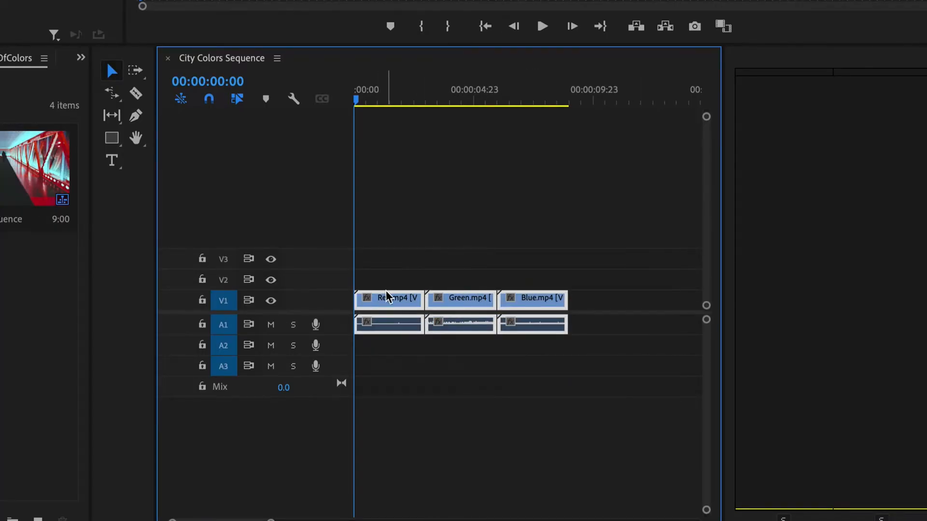
right_click(384, 298)
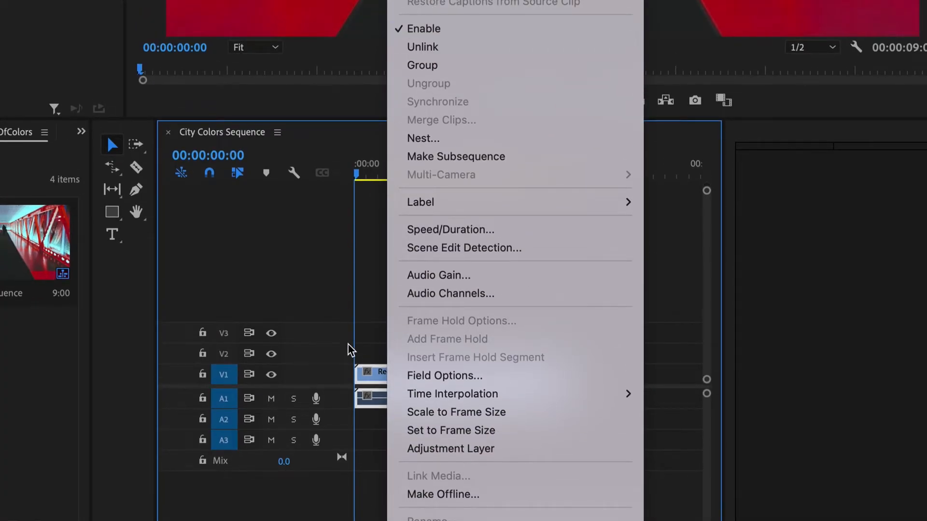
left_click(325, 351)
left_click(603, 359)
left_click_drag(627, 355, 382, 432)
right_click(395, 381)
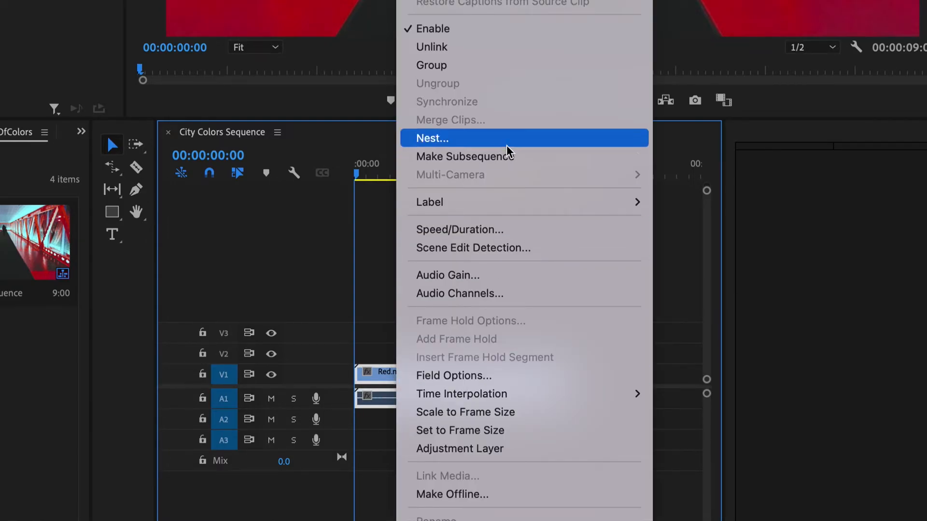
left_click(434, 47)
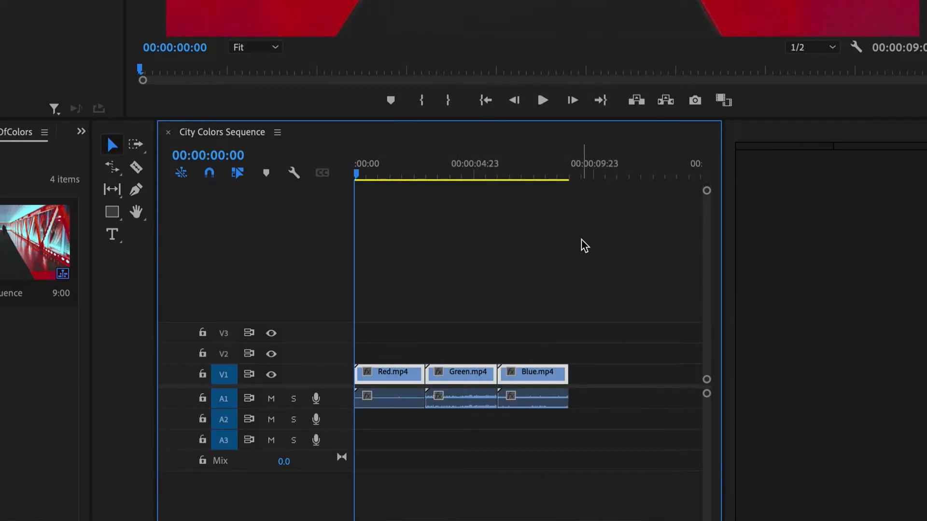
Delete all three audio clips on track A1, keeping the video clips on V1
left_click(579, 433)
left_click_drag(638, 435, 357, 397)
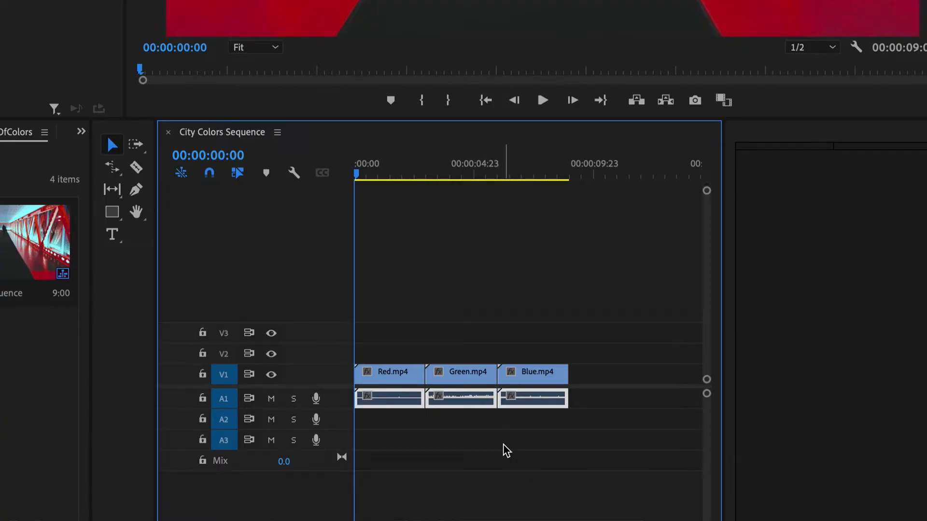
key("Delete")
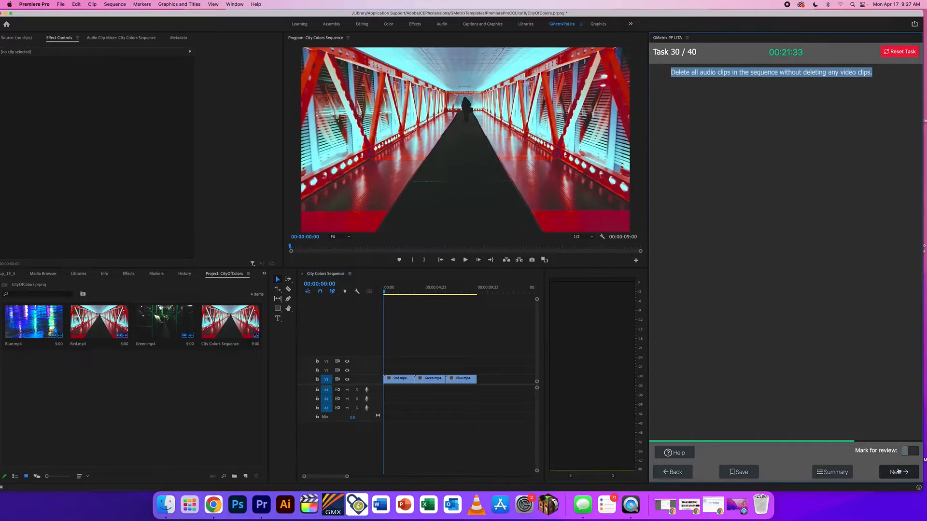
Submit task 30 for grading and continue to task 31
left_click(897, 471)
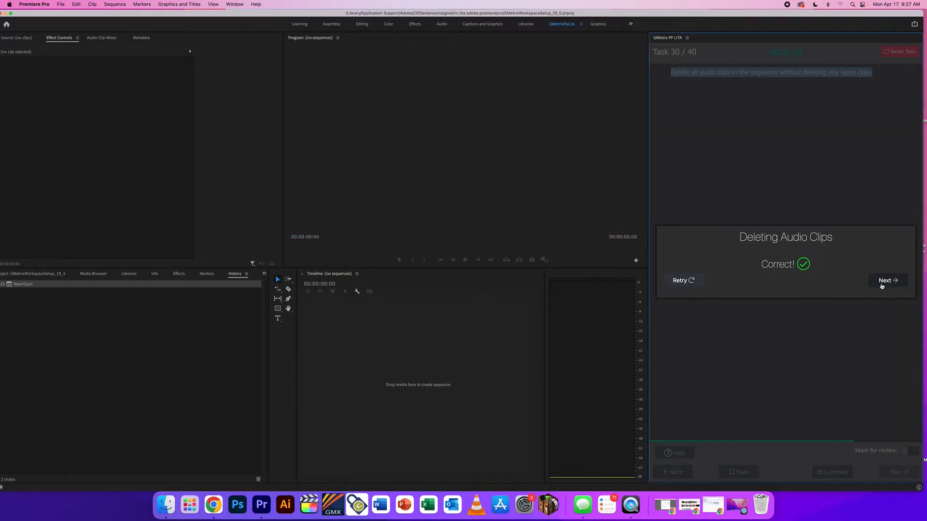
left_click(883, 282)
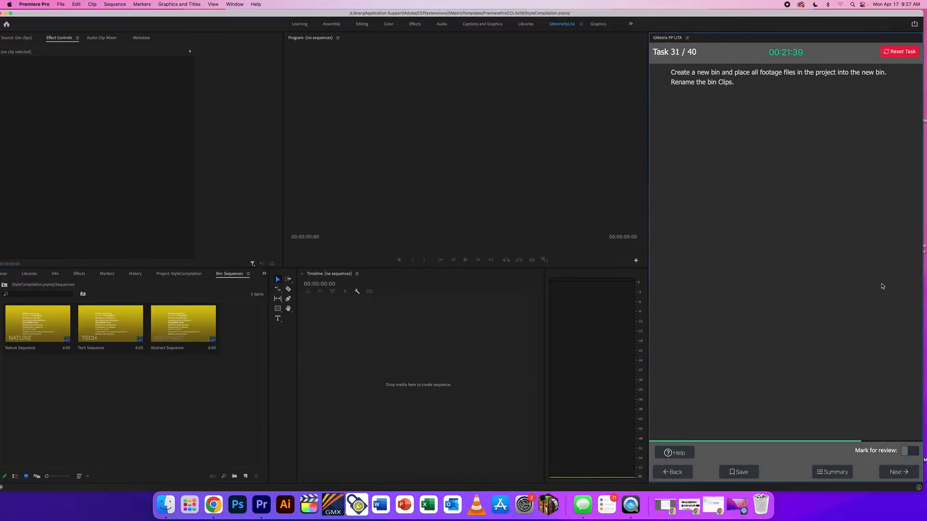
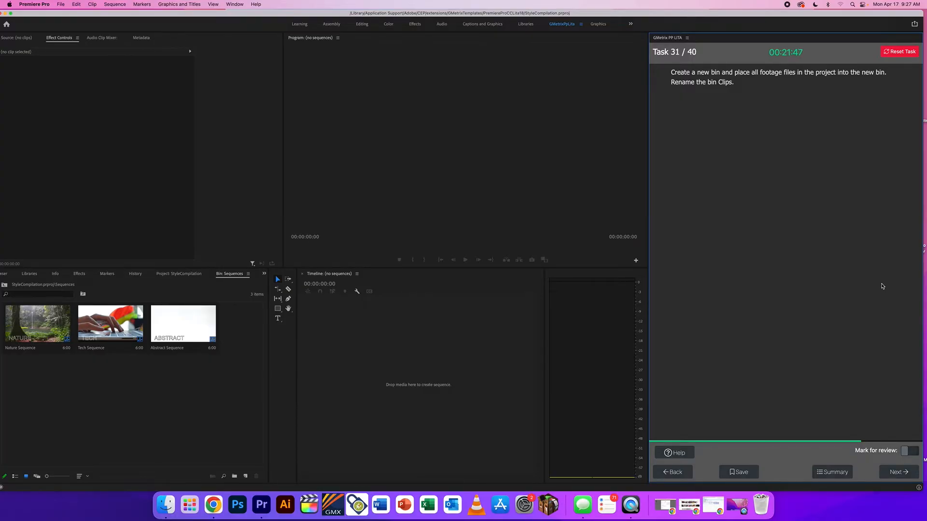
Go up to the root level of the StyleCompilation project and read the help instructions for task 31
left_click(5, 285)
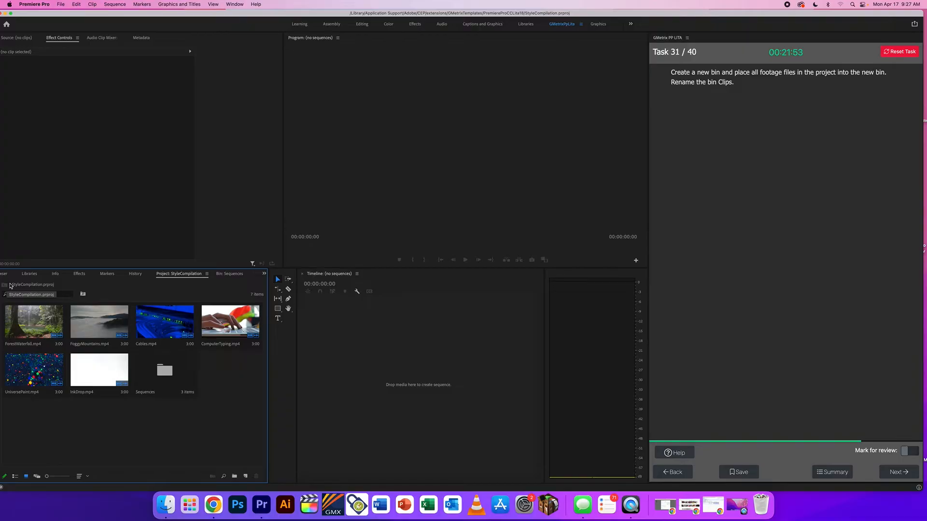
left_click_drag(238, 14, 246, 13)
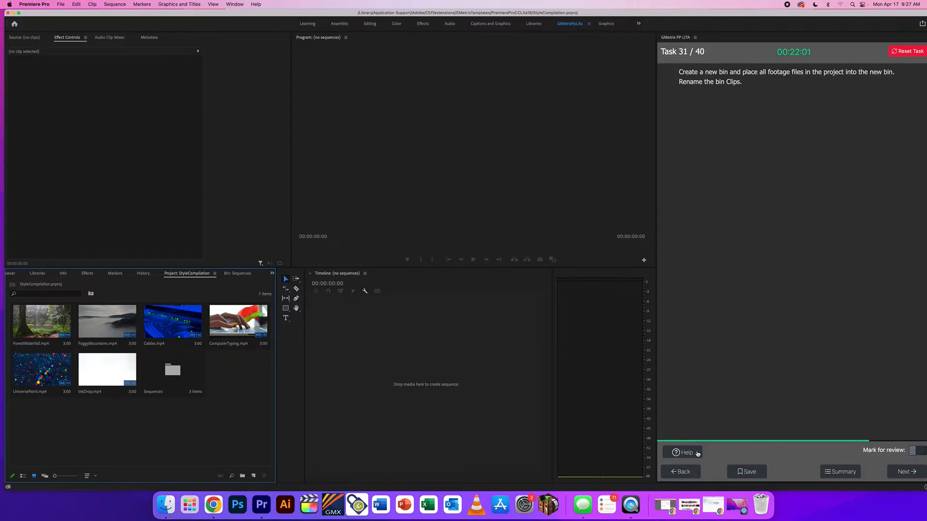
left_click(695, 453)
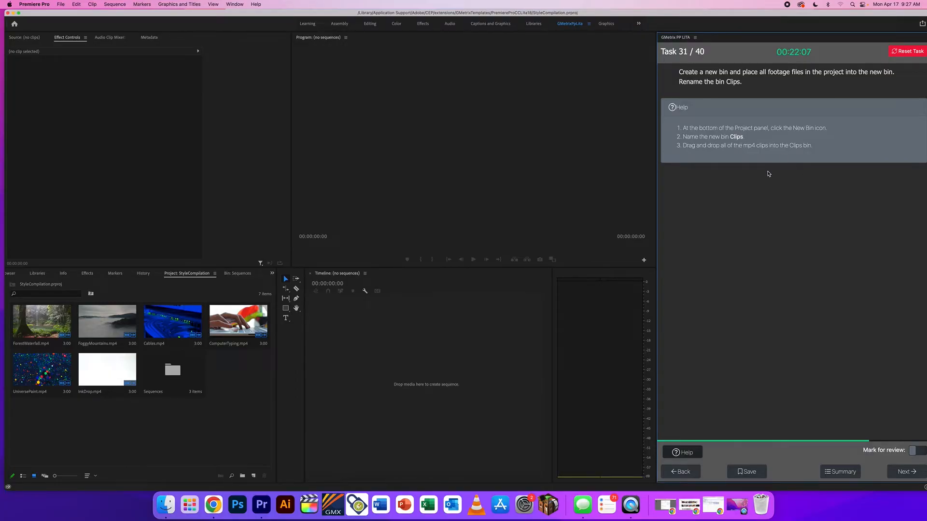
left_click_drag(726, 146, 813, 151)
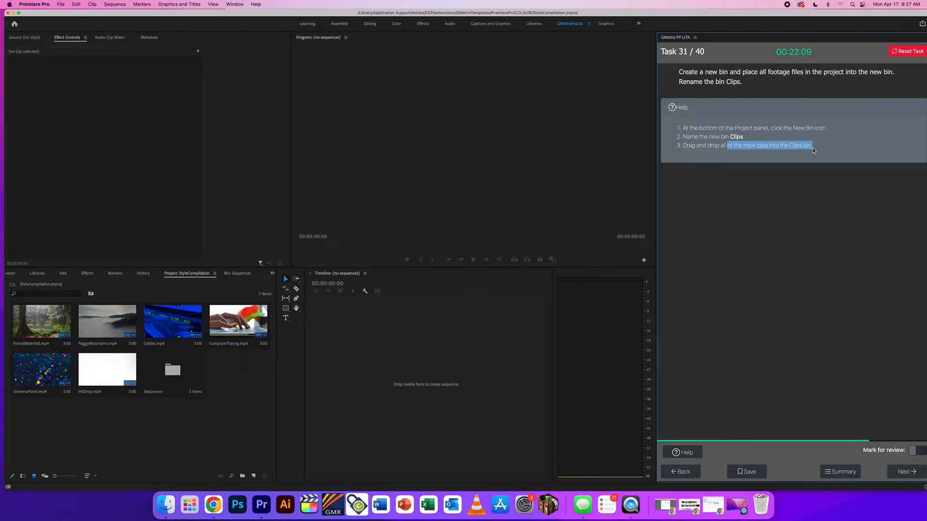
left_click(813, 150)
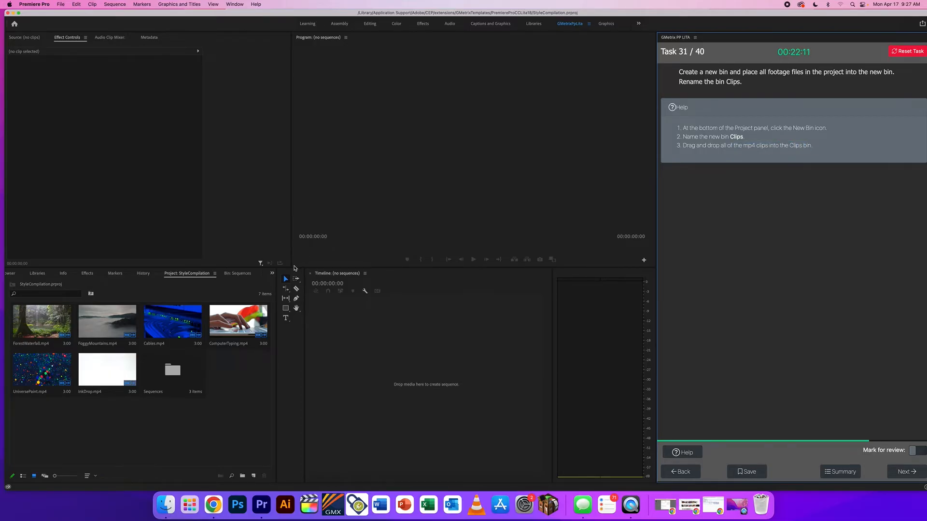
Look into the Sequences bin, return to the project root and go through the individual mp4 footage clips
left_click(236, 274)
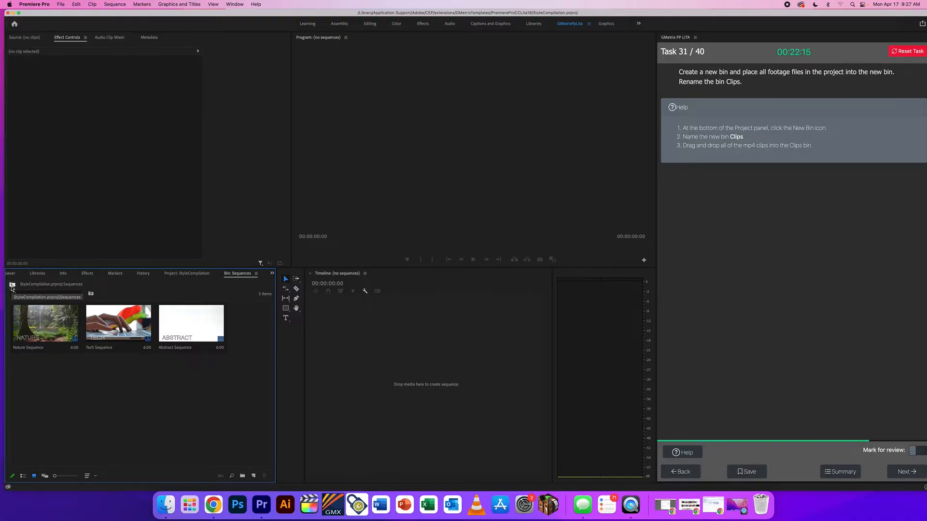
left_click(13, 288)
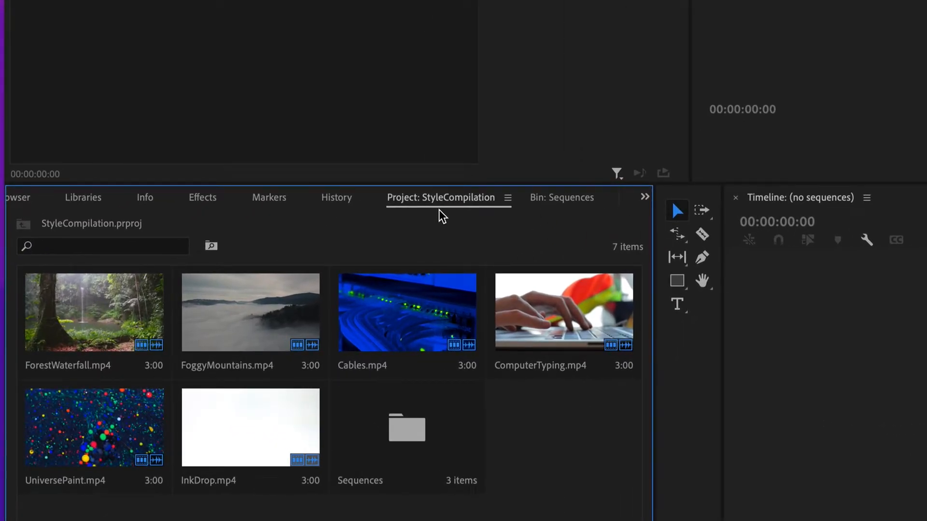
left_click(543, 308)
left_click(386, 321)
left_click(248, 306)
left_click(107, 309)
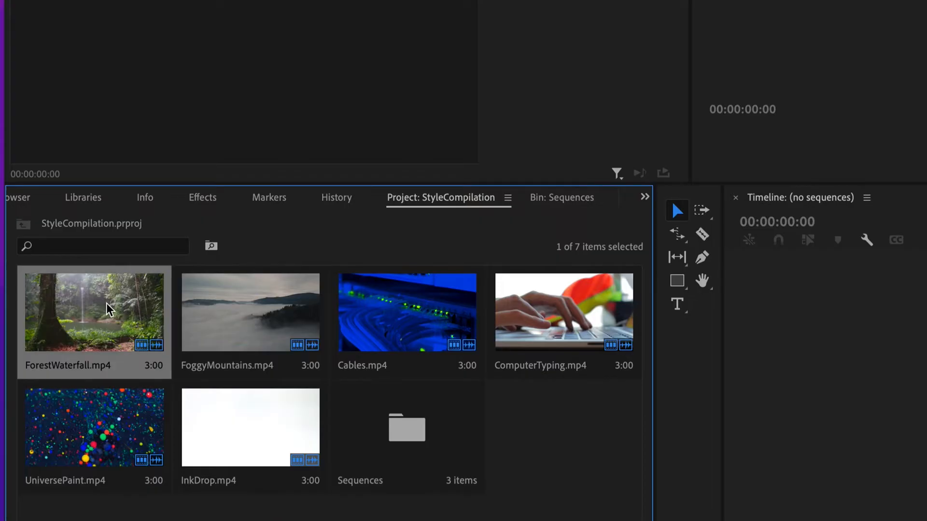
left_click(78, 424)
left_click(192, 431)
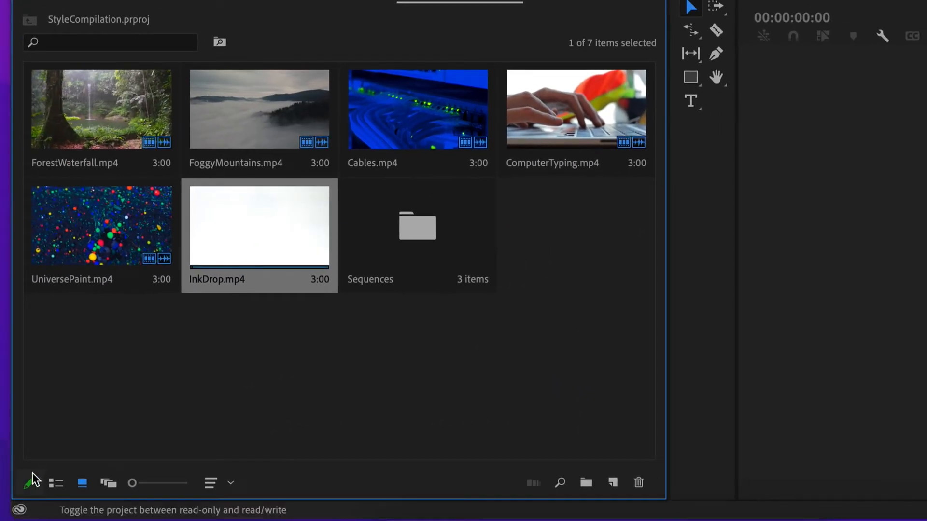
Create a new bin named Clips at the root of the StyleCompilation project
left_click(585, 483)
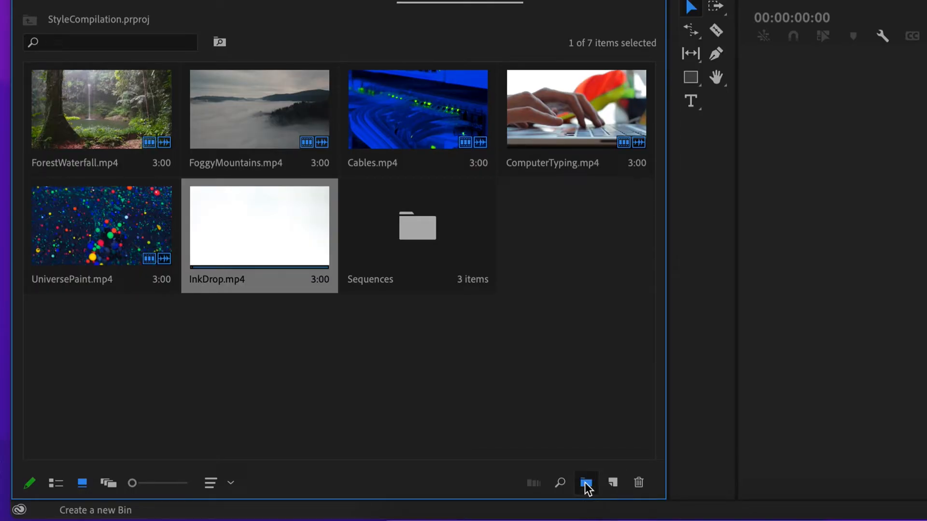
type("Clips")
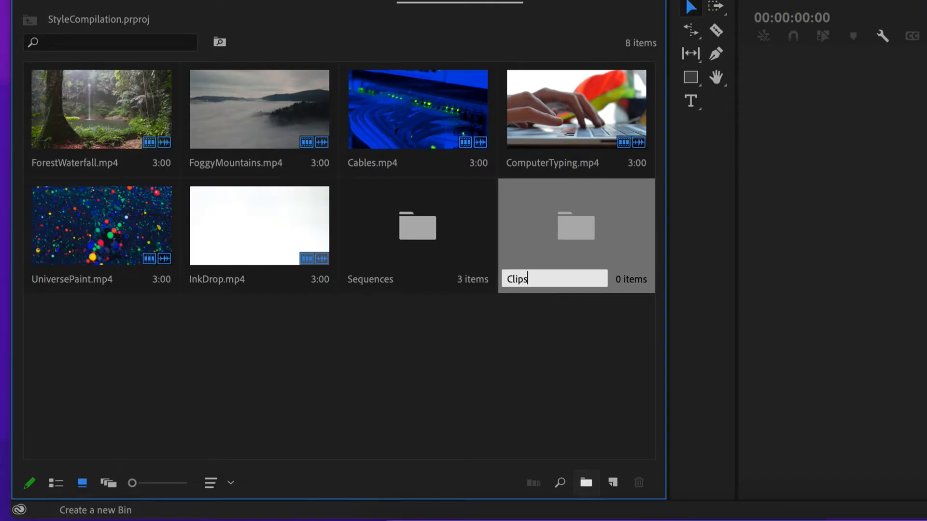
key("Tab")
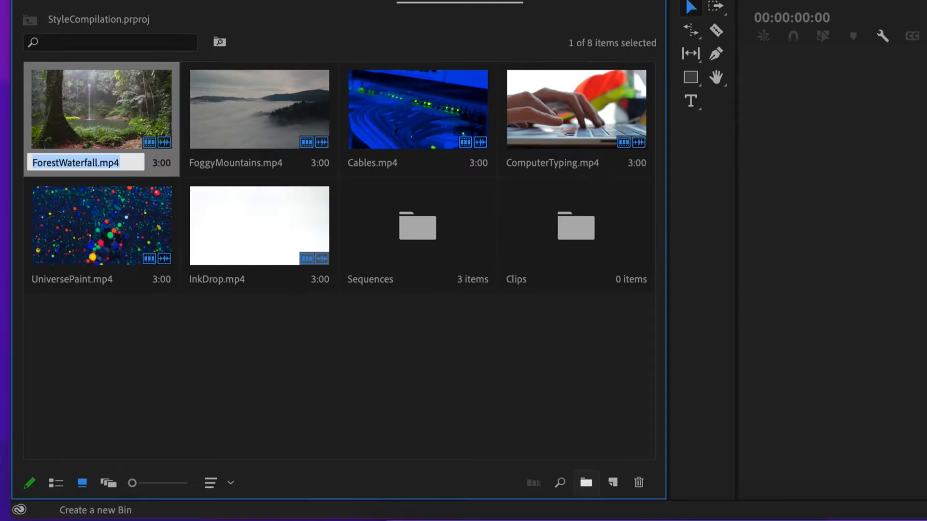
left_click(150, 141)
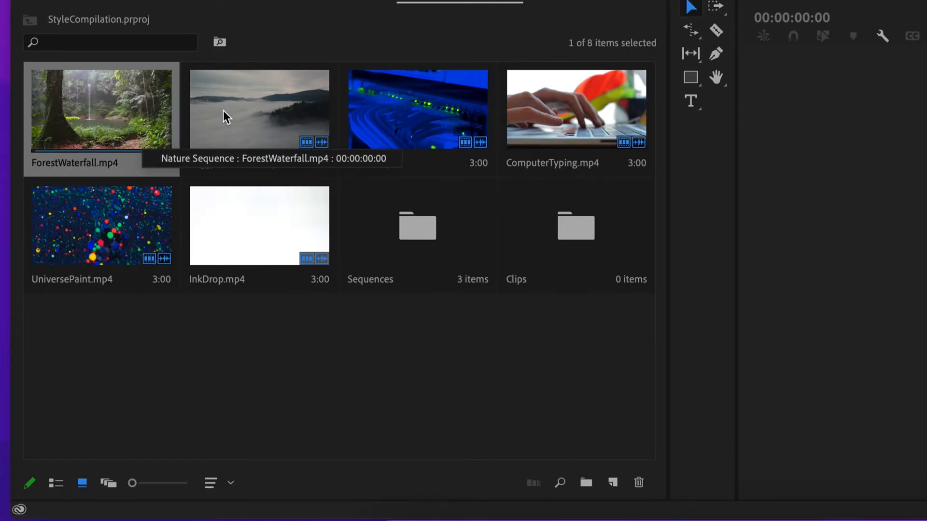
left_click(259, 118, "super")
left_click(455, 117, "super")
left_click(597, 121, "super")
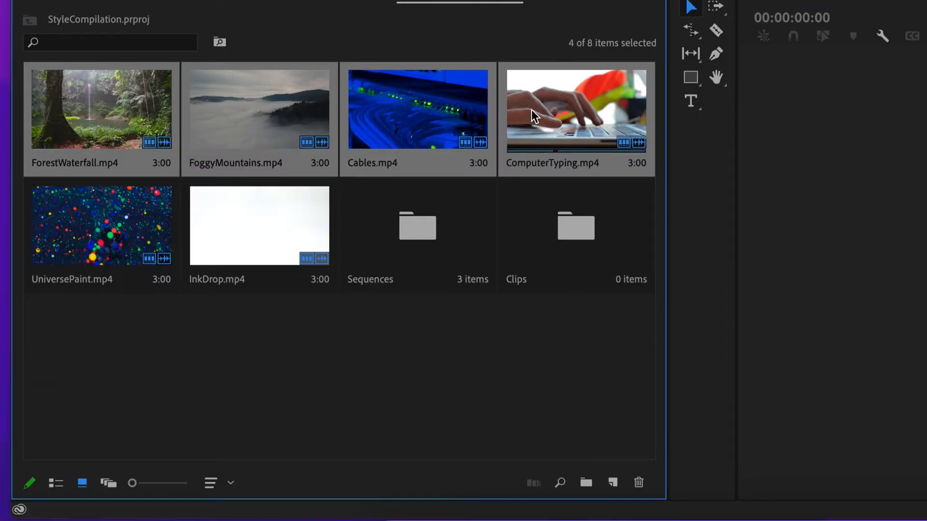
left_click(77, 213, "super")
left_click(253, 219, "super")
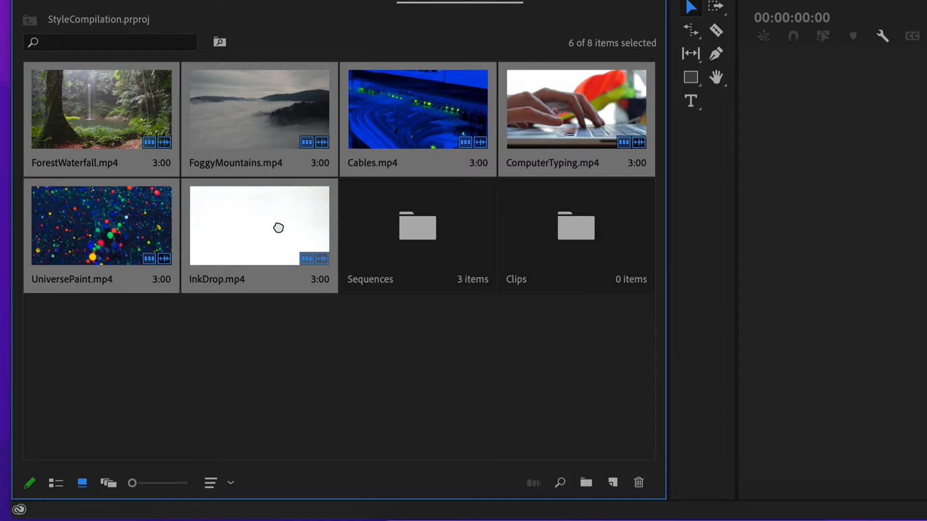
left_click_drag(474, 281, 254, 317)
left_click(255, 317)
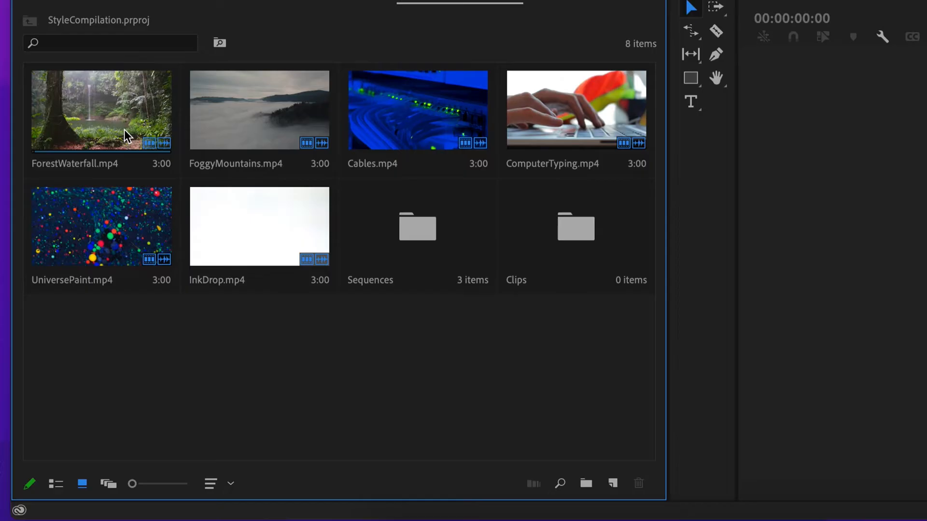
Move all six mp4 clips, from ForestWaterfall.mp4 to InkDrop.mp4, into the Clips bin together
left_click(115, 115)
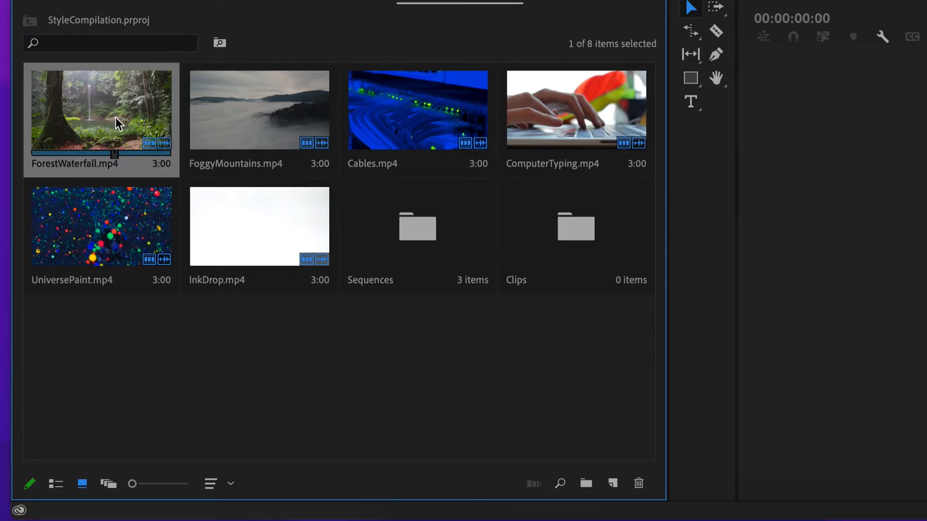
left_click(270, 94, "shift")
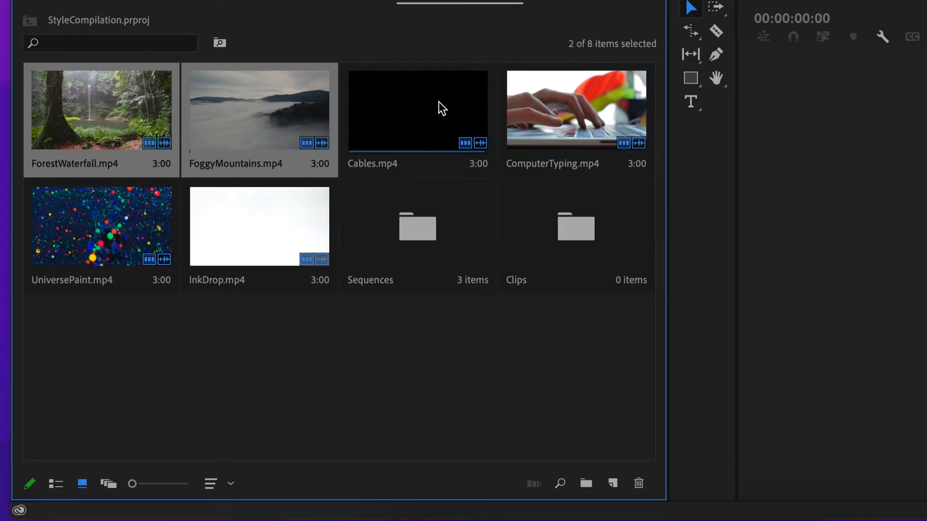
left_click(439, 102, "shift")
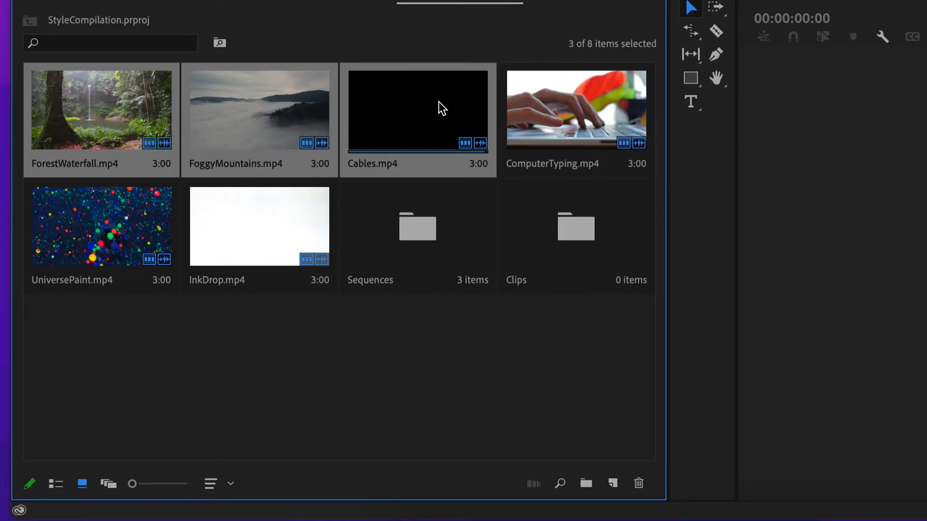
left_click(534, 105, "shift")
left_click(66, 218, "shift")
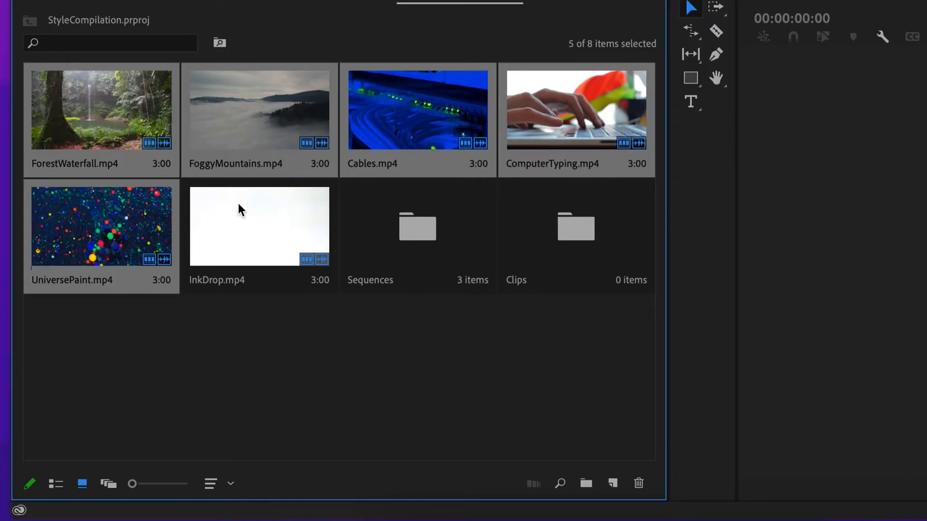
left_click(231, 218, "shift")
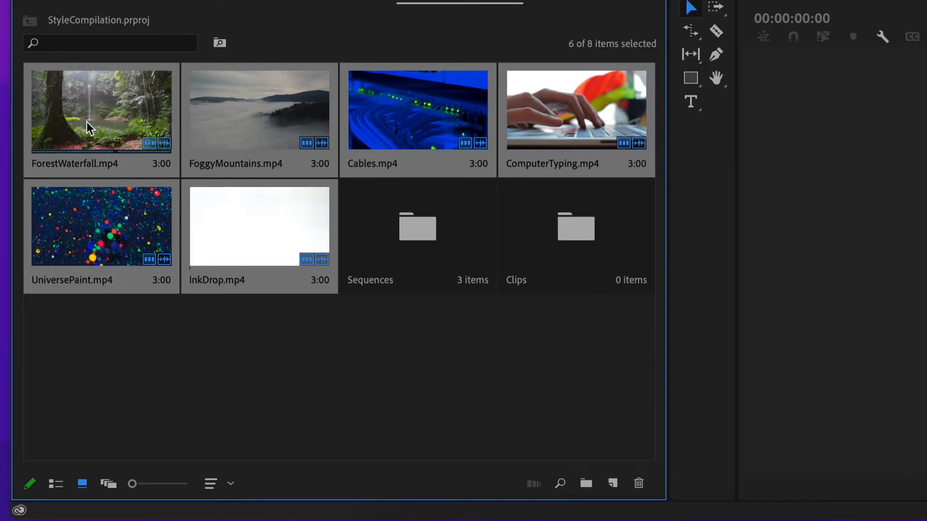
left_click_drag(83, 115, 580, 223)
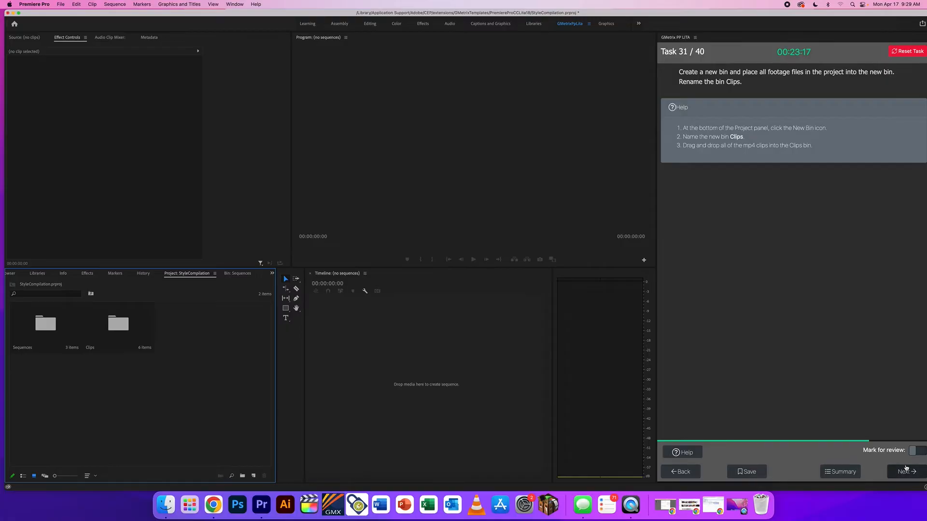
Submit task 31, continue to task 32 and show its help instructions
left_click(906, 469)
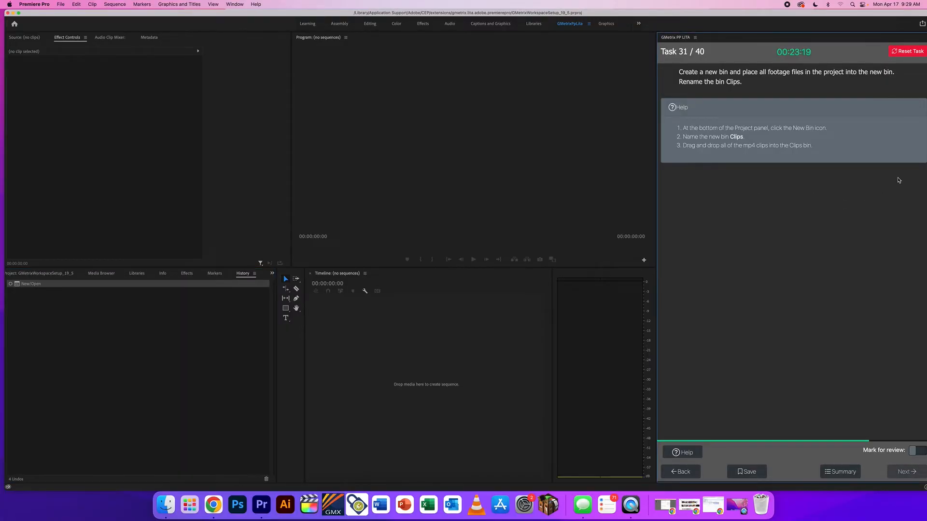
left_click(893, 282)
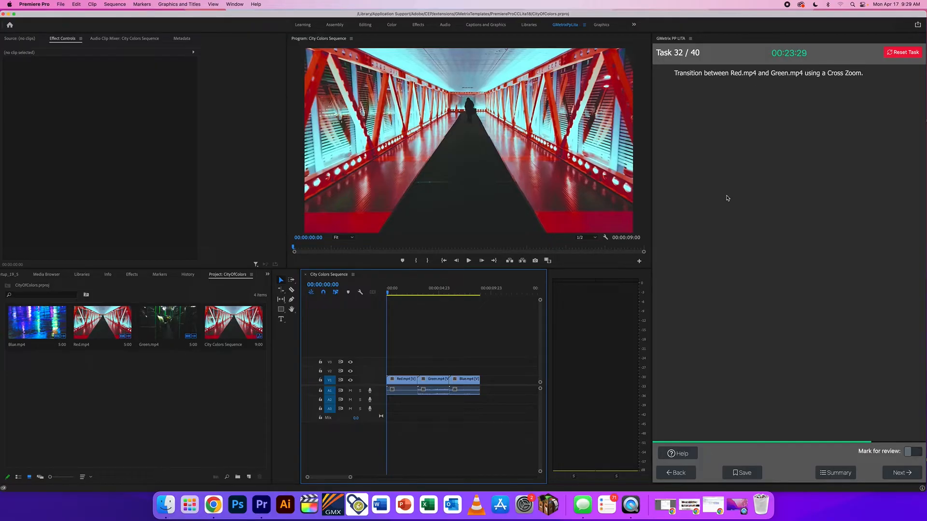
left_click(678, 454)
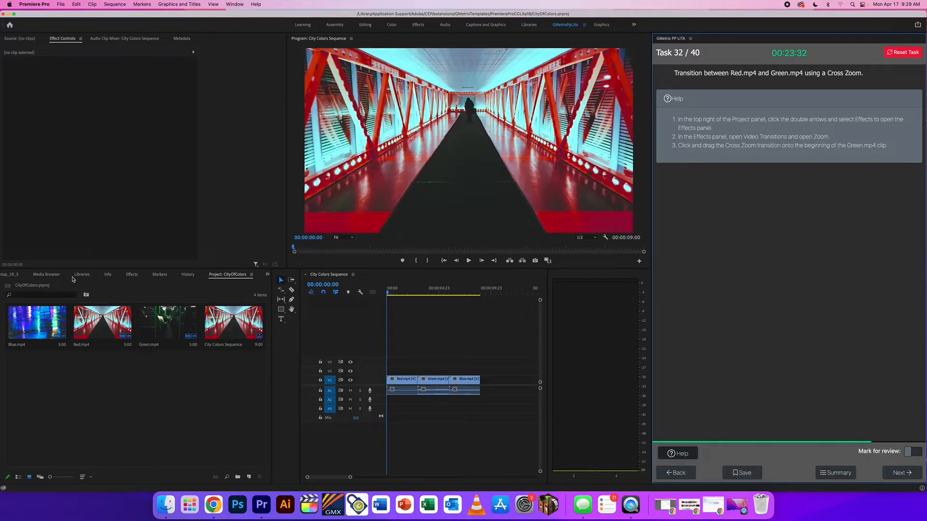
Apply the Cross Zoom video transition to the beginning of the Green.mp4 clip in the City Colors Sequence
left_click(132, 275)
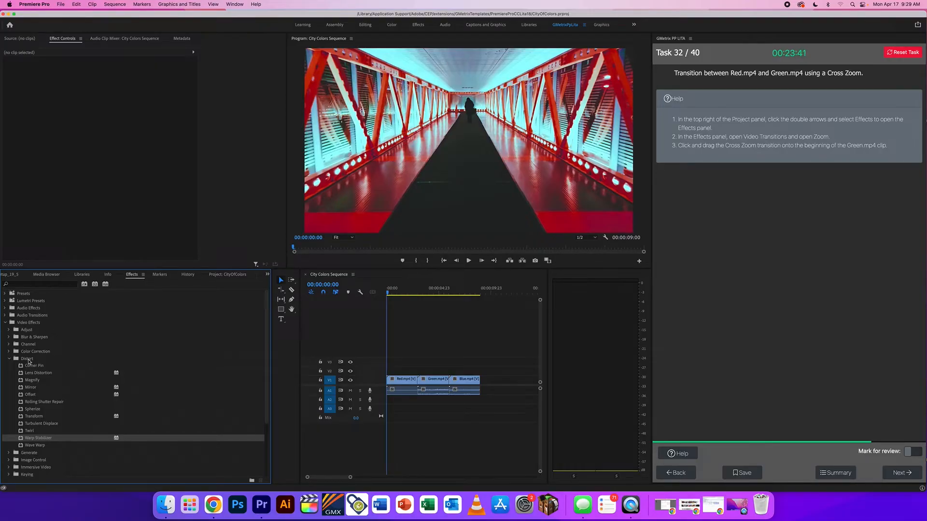
left_click(4, 323)
left_click(4, 330)
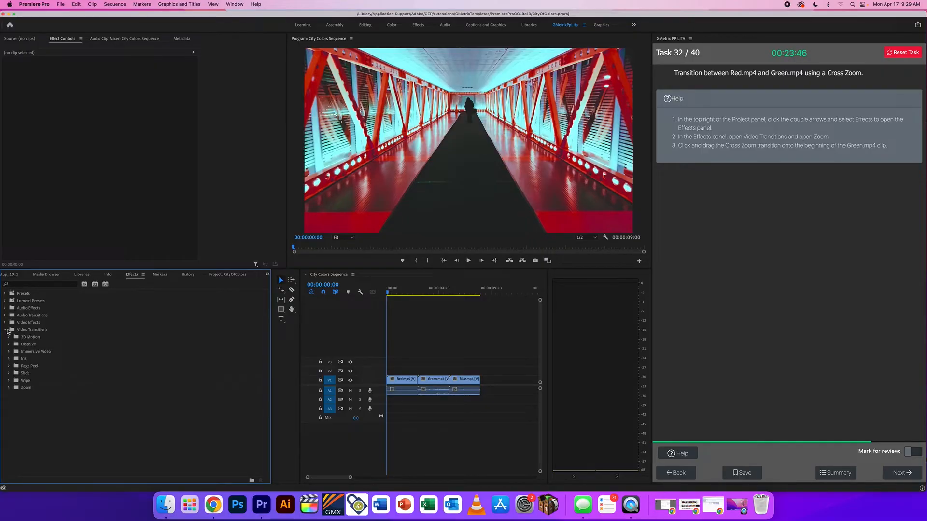
left_click(9, 388)
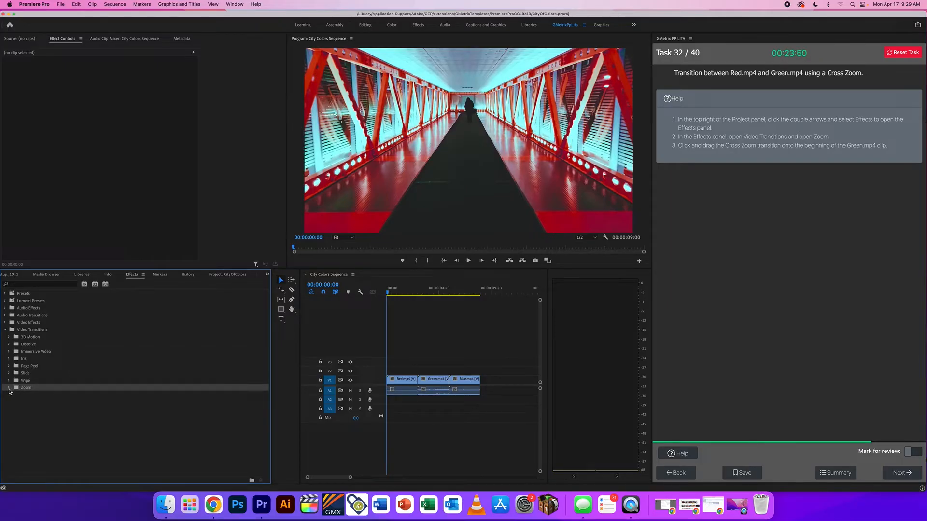
left_click(38, 396)
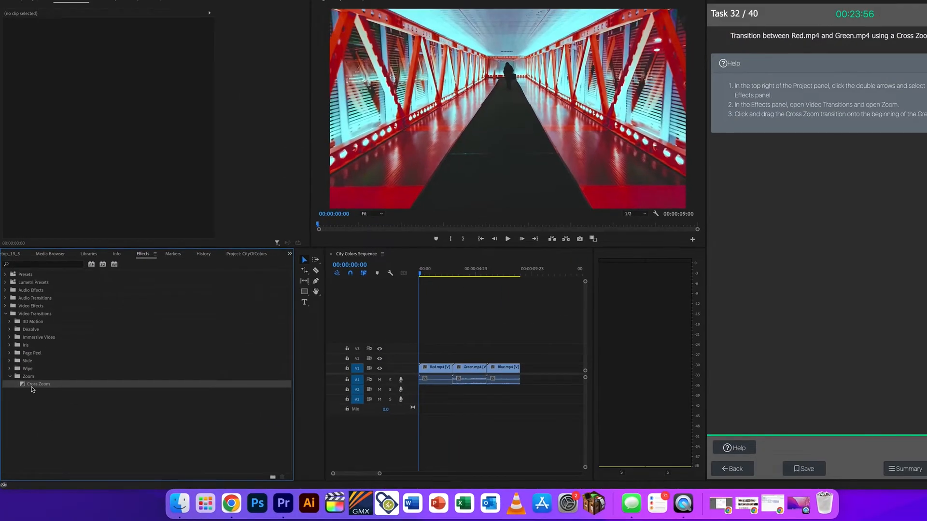
left_click_drag(32, 387, 453, 371)
Play the City Colors Sequence from shortly before the Cross Zoom to preview the transition, and stop playback
left_click(443, 274)
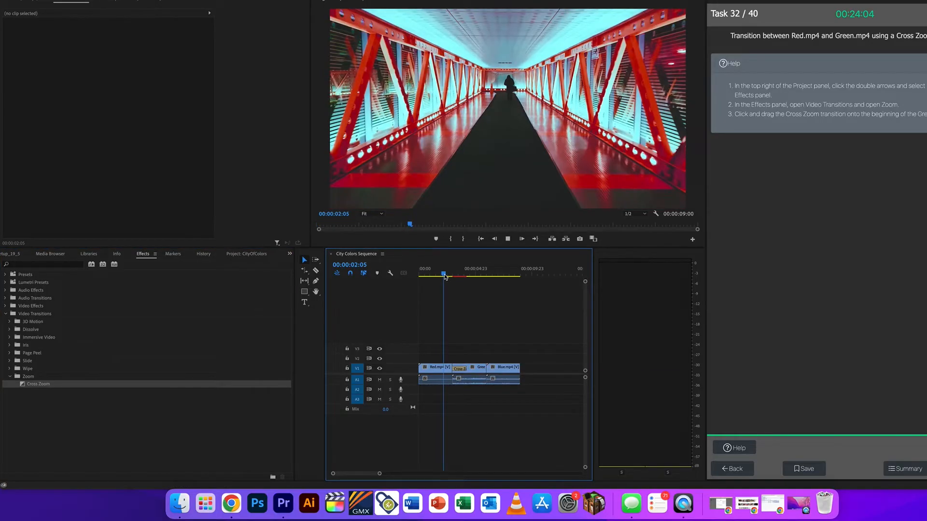
key("space")
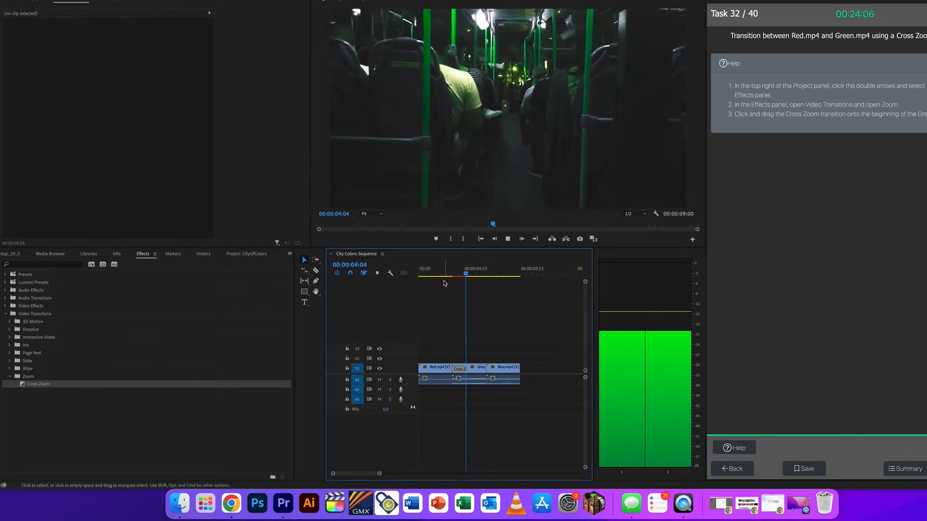
key("space")
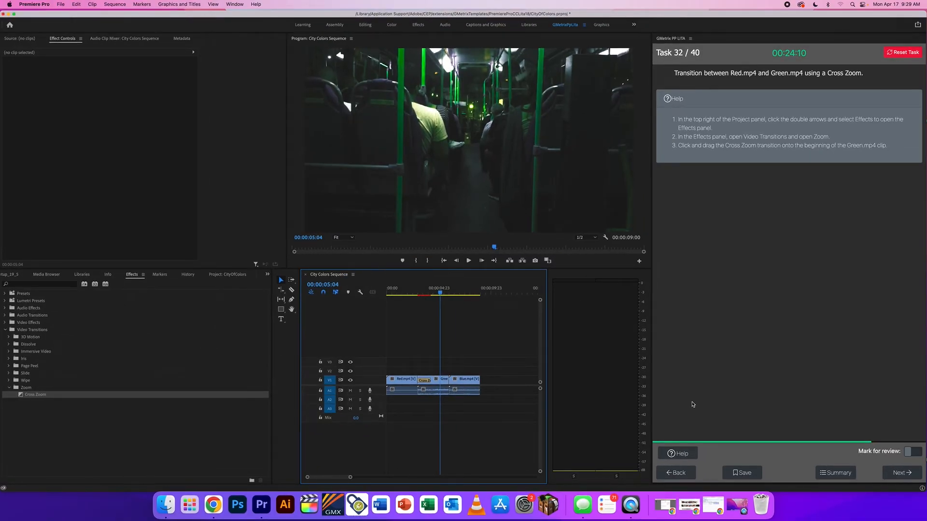
Submit task 32, continue to task 33 and show its help instructions
left_click(901, 473)
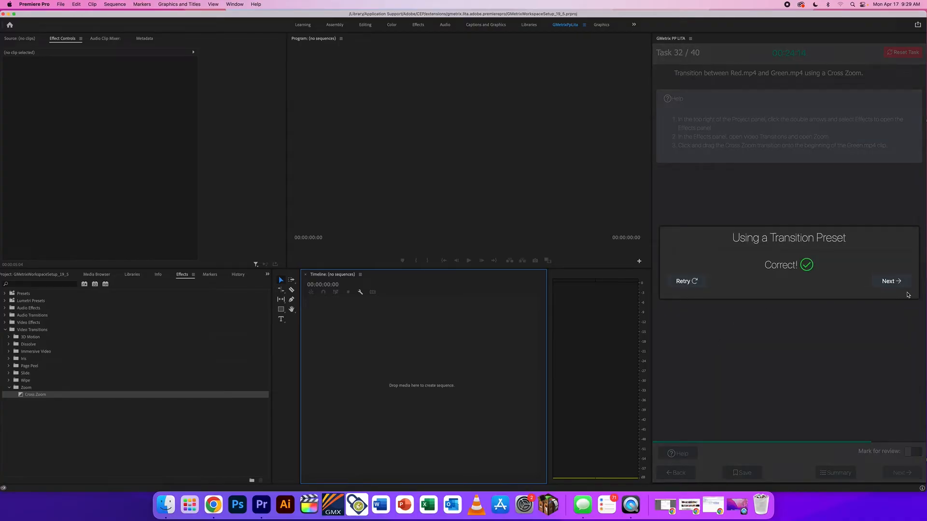
left_click(899, 280)
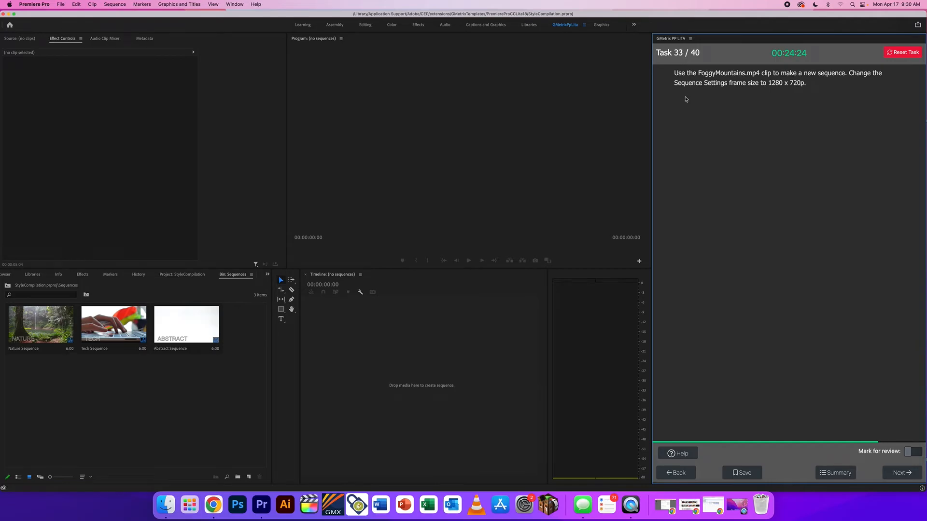
left_click(684, 454)
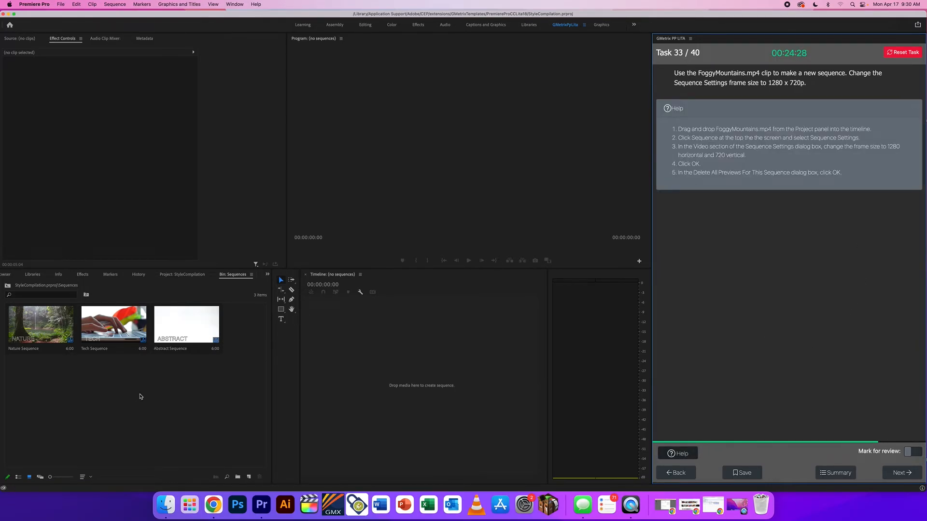
Go up from the Sequences bin to the project's main bin and create a new sequence from the FoggyMountains.mp4 clip
left_click(7, 285)
left_click(100, 320)
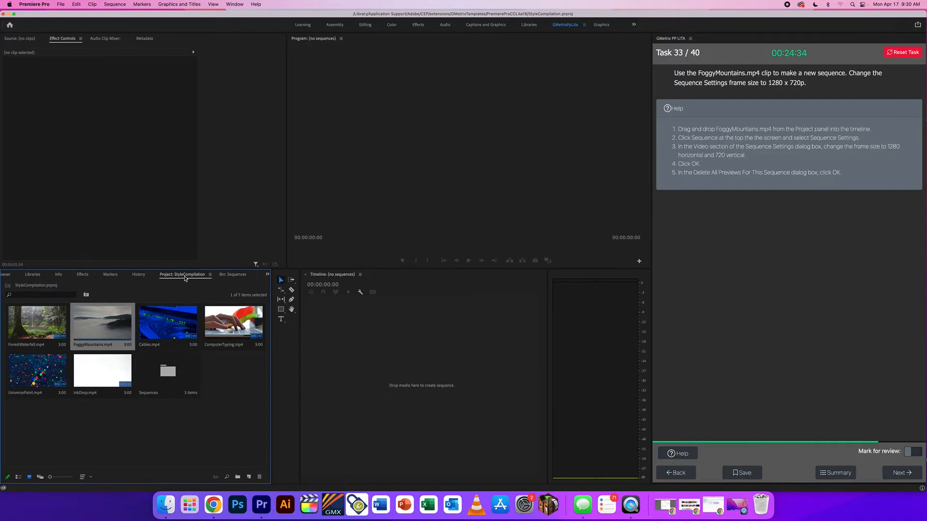
left_click(231, 275)
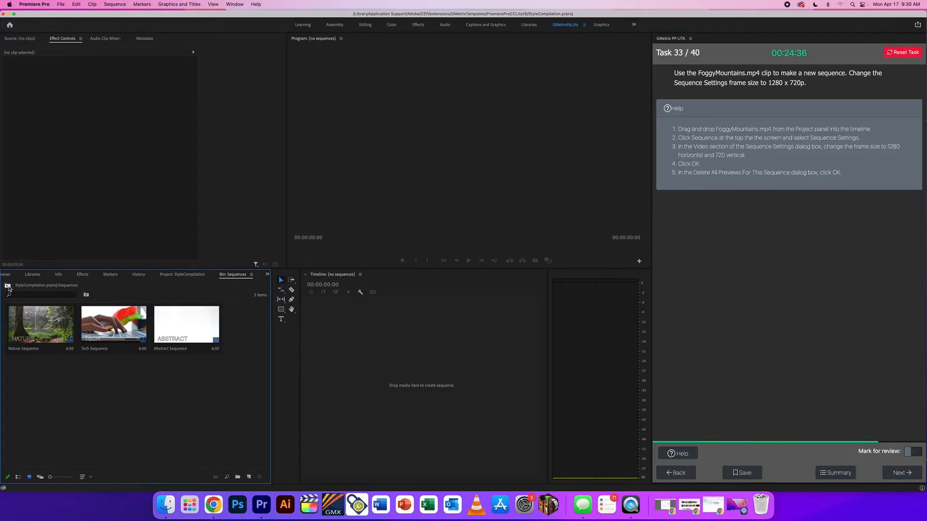
left_click(8, 285)
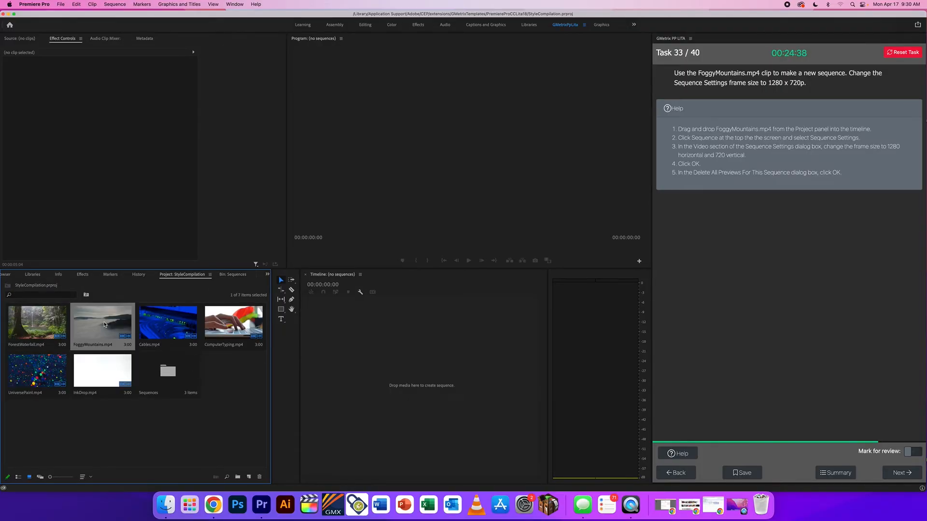
left_click_drag(263, 345, 402, 362)
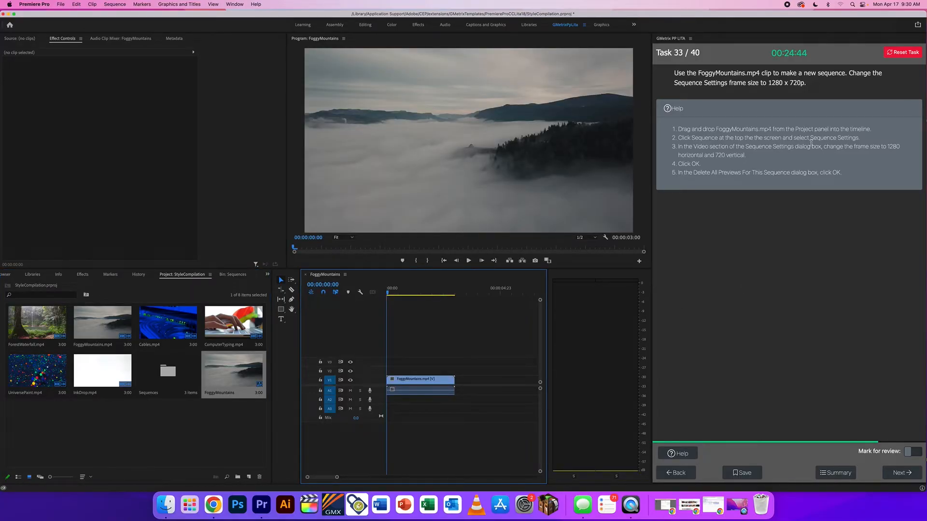
Set the FoggyMountains sequence's frame size to 1280 horizontal by 720 vertical in its Sequence Settings, accepting deletion of all previews
left_click_drag(678, 138, 804, 137)
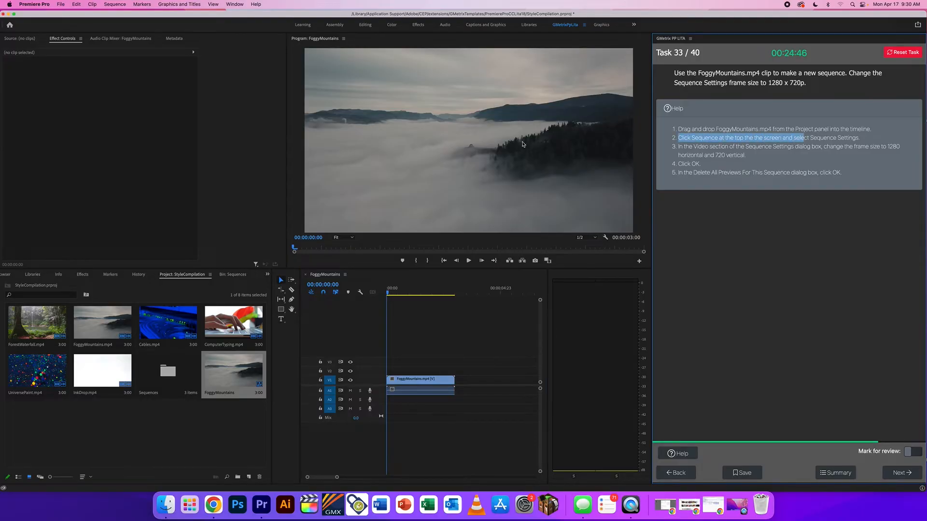
left_click(115, 3)
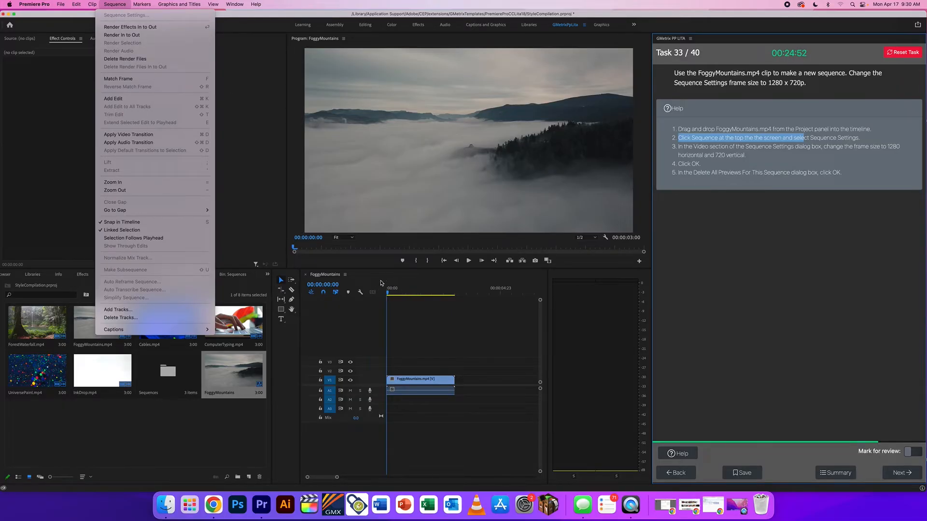
left_click(414, 285)
left_click(401, 290)
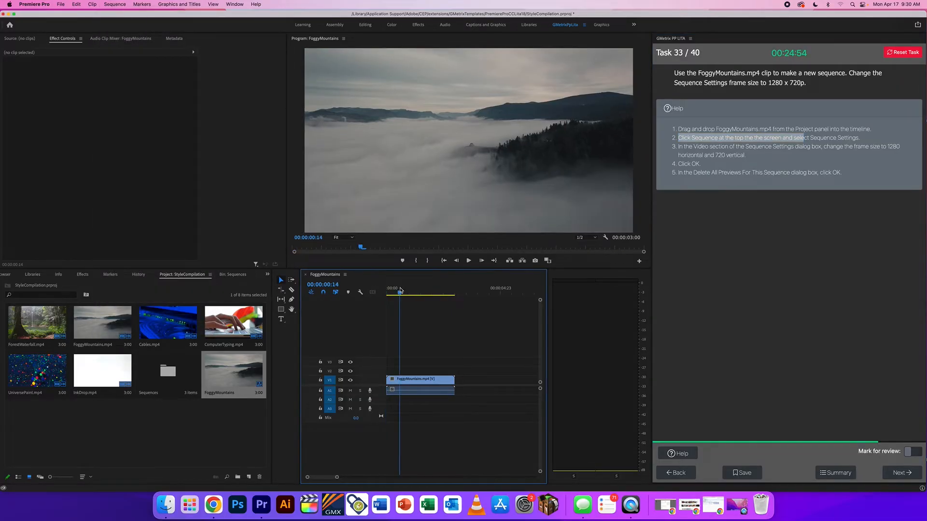
left_click(115, 4)
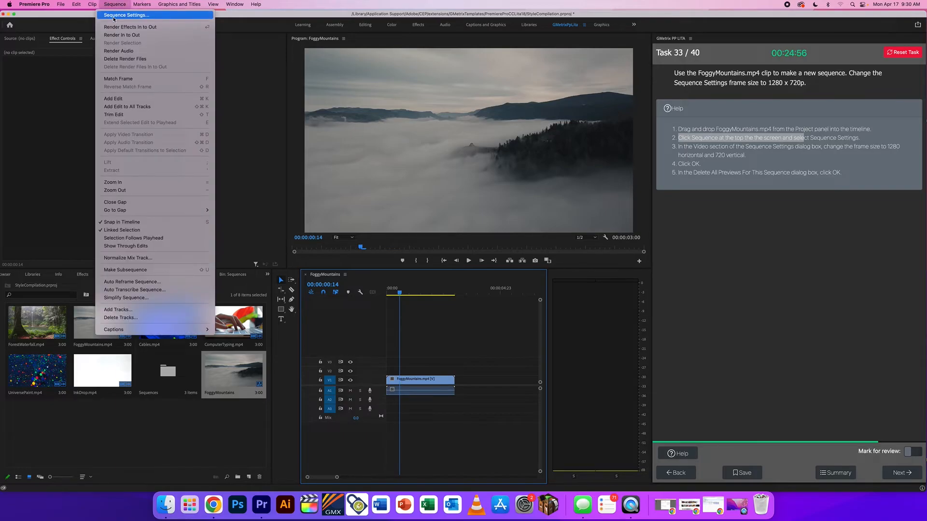
left_click(115, 16)
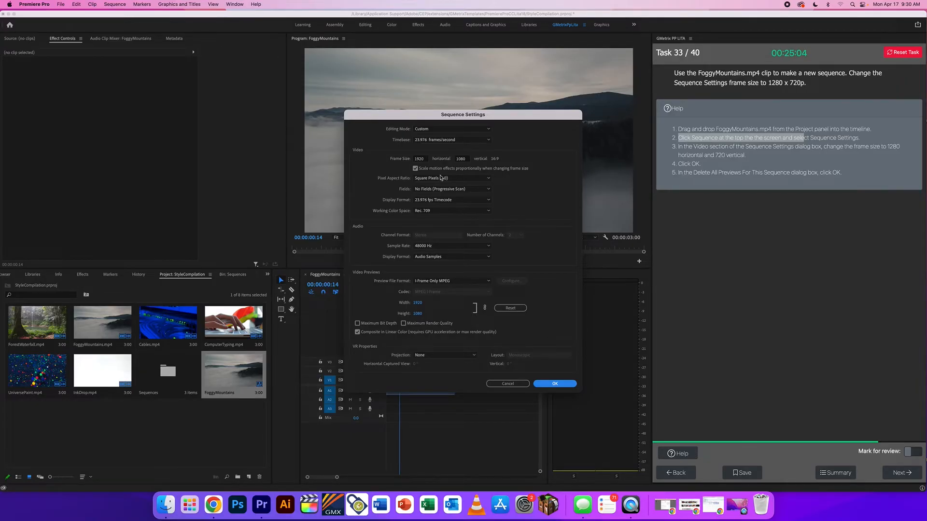
left_click(419, 159)
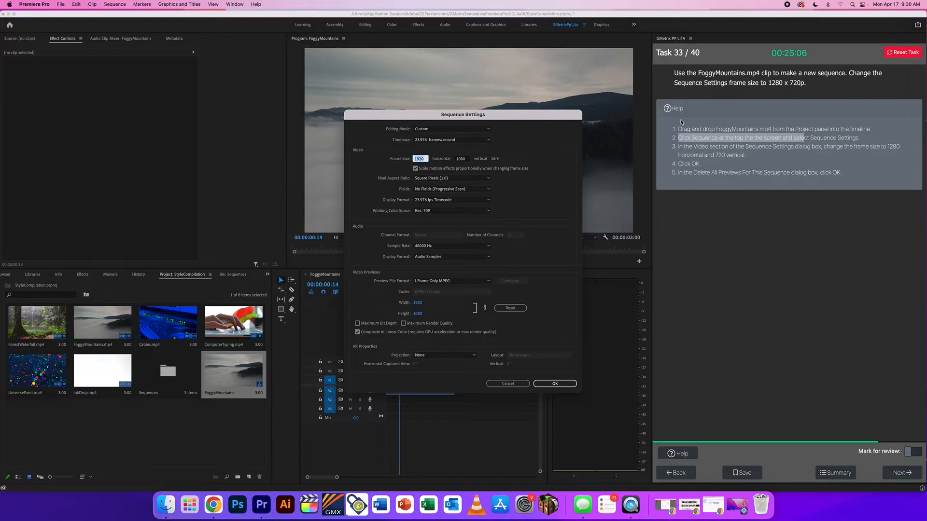
type("1280")
left_click(464, 158)
type("720")
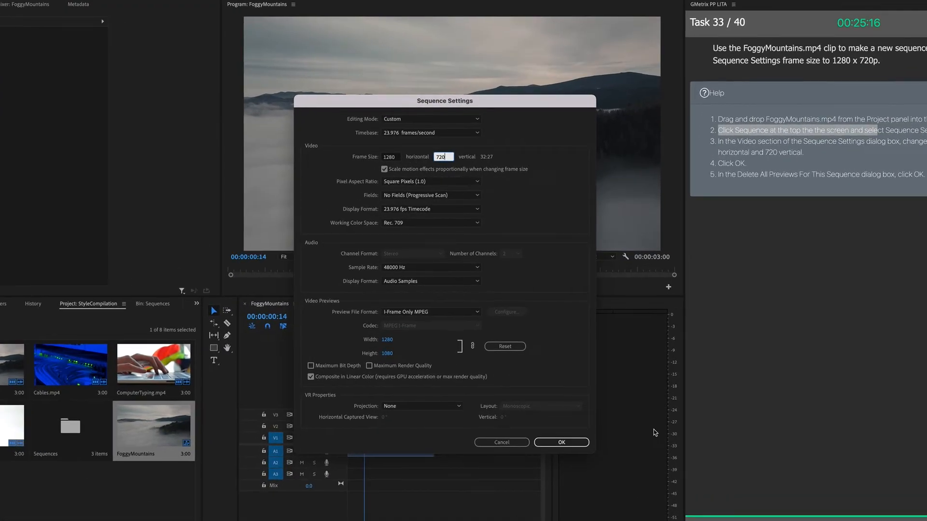
left_click(555, 383)
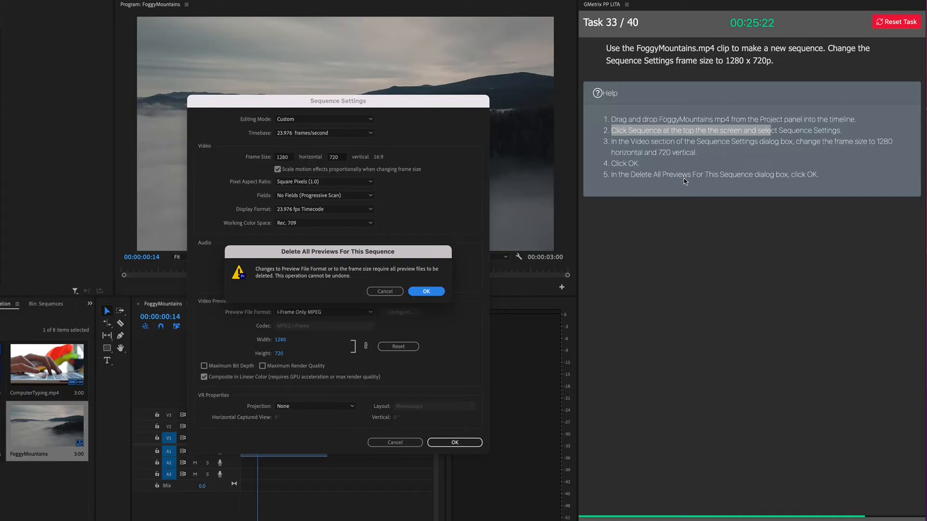
left_click(427, 291)
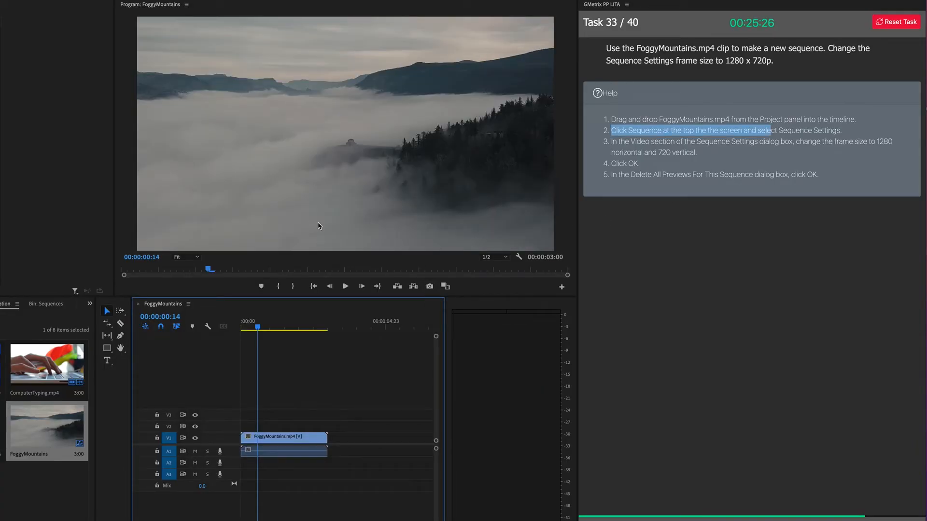
scroll(318, 226, "up", 2)
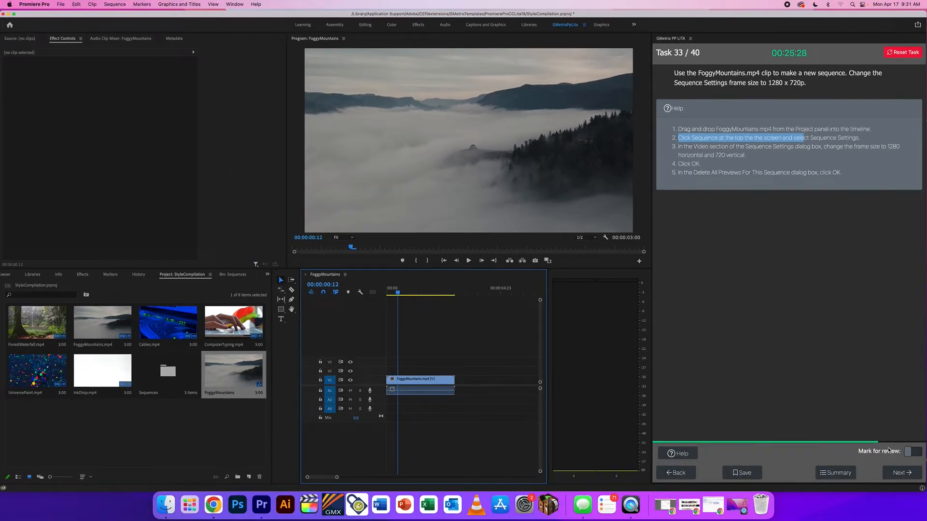
Submit task 33, continue to task 34 and show the help for its stock footage questions
left_click(899, 472)
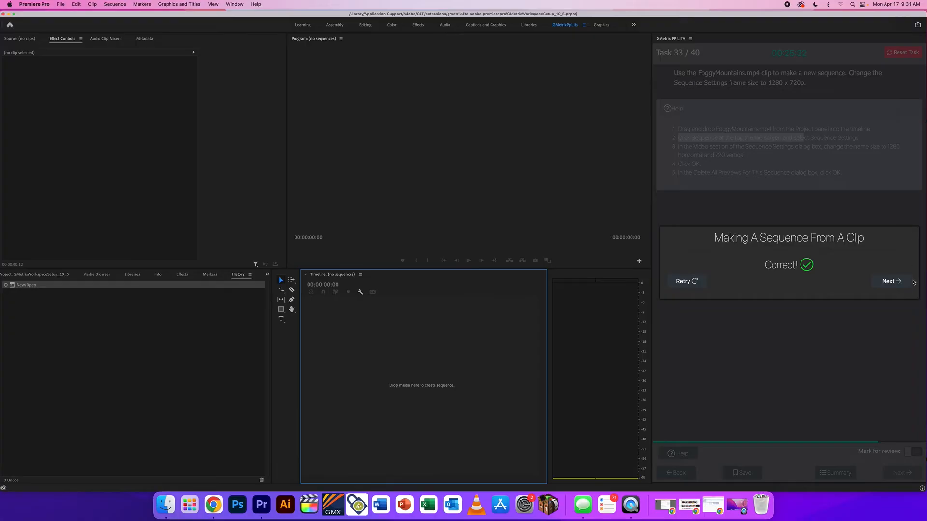
left_click(896, 282)
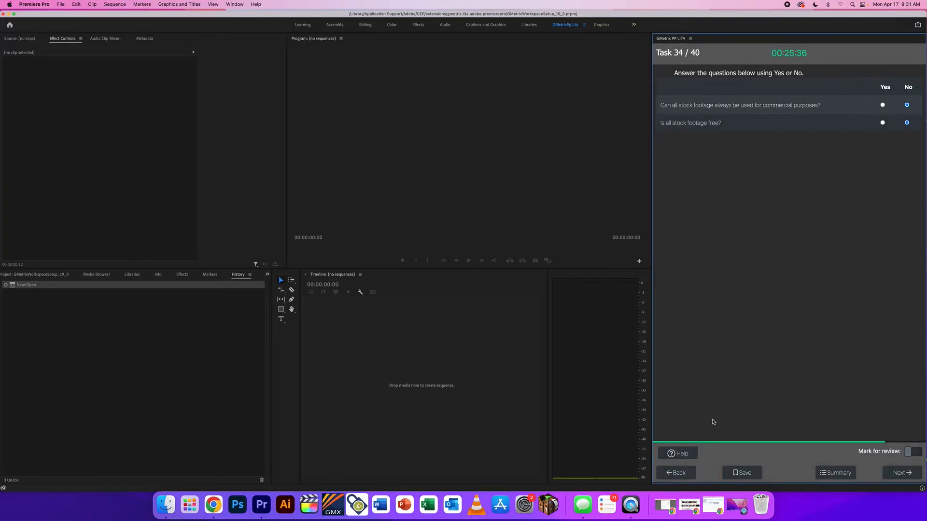
left_click(681, 453)
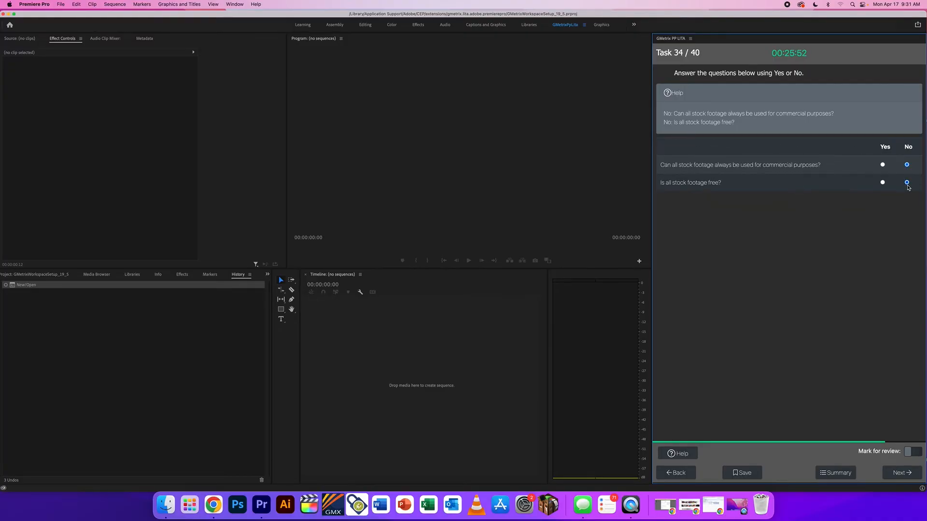
Submit task 34 with No for both stock footage questions, continue to task 35 and show its help instructions
left_click(902, 472)
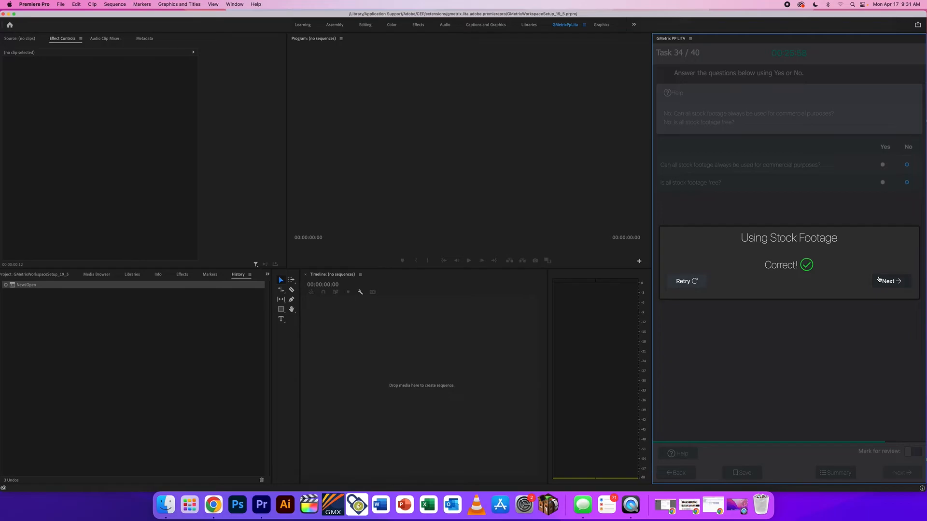
left_click(888, 281)
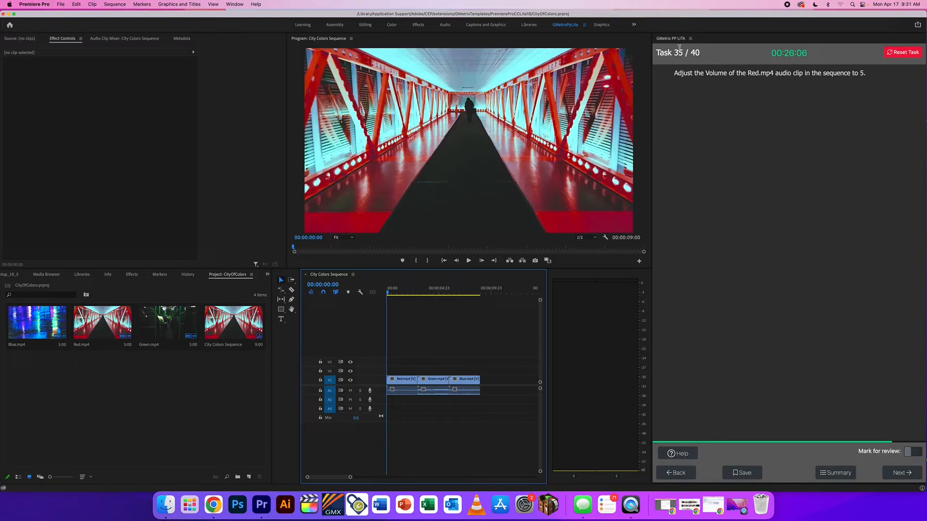
left_click_drag(674, 74, 872, 77)
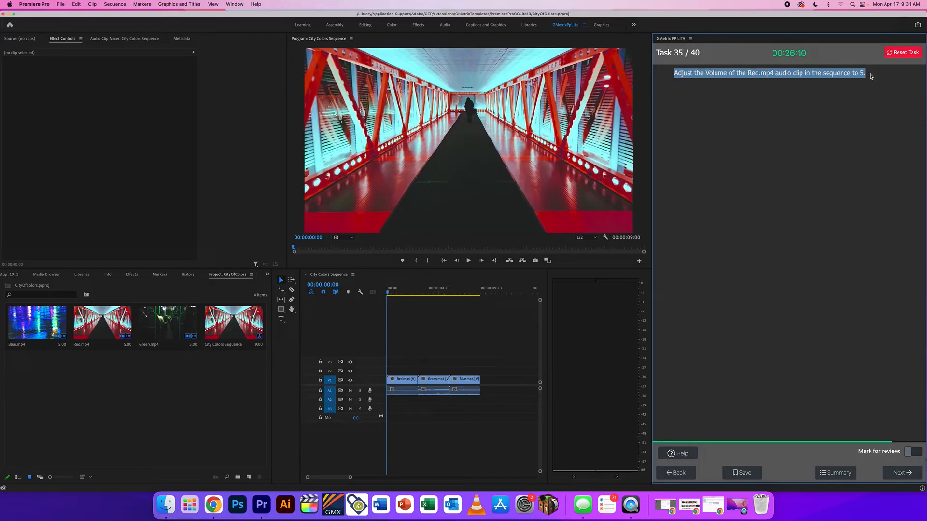
left_click(872, 77)
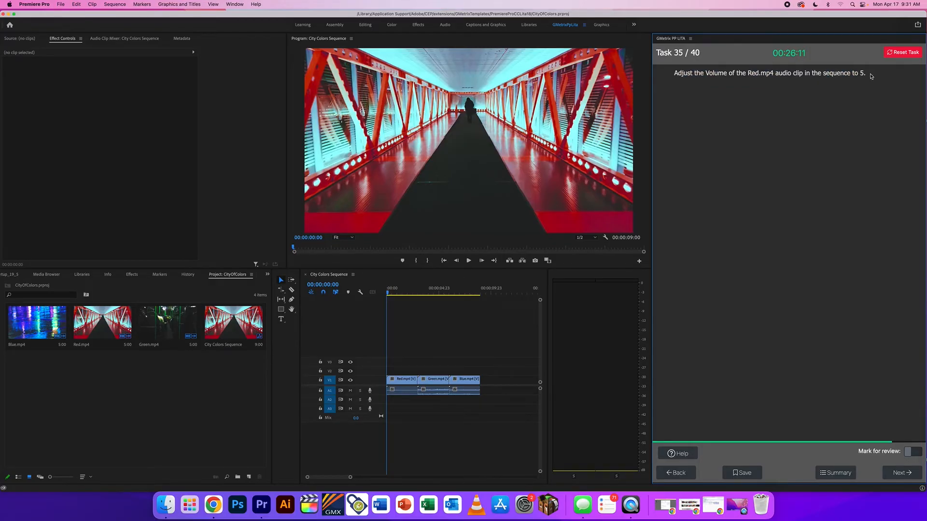
left_click(682, 456)
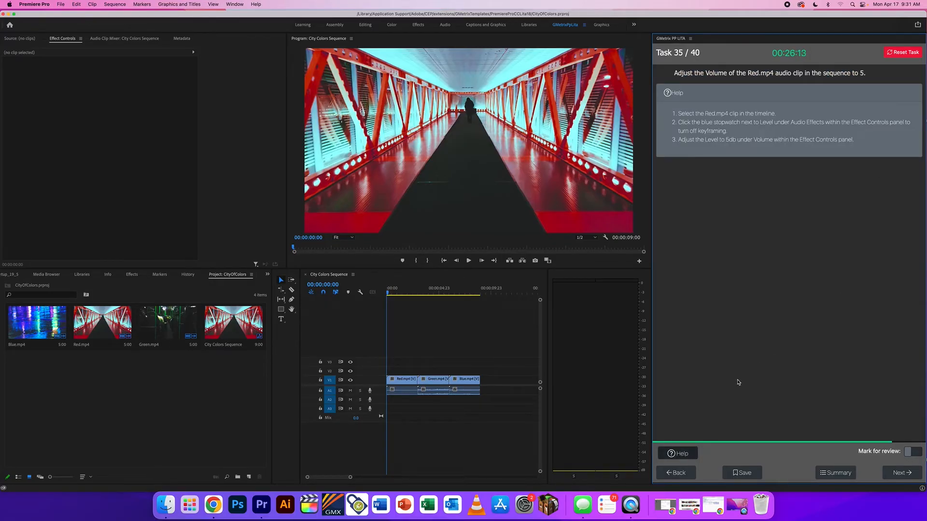
Turn off keyframing for the Red.mp4 clip's audio volume Level in the City Colors Sequence and set the Level to 5 dB
left_click(407, 382)
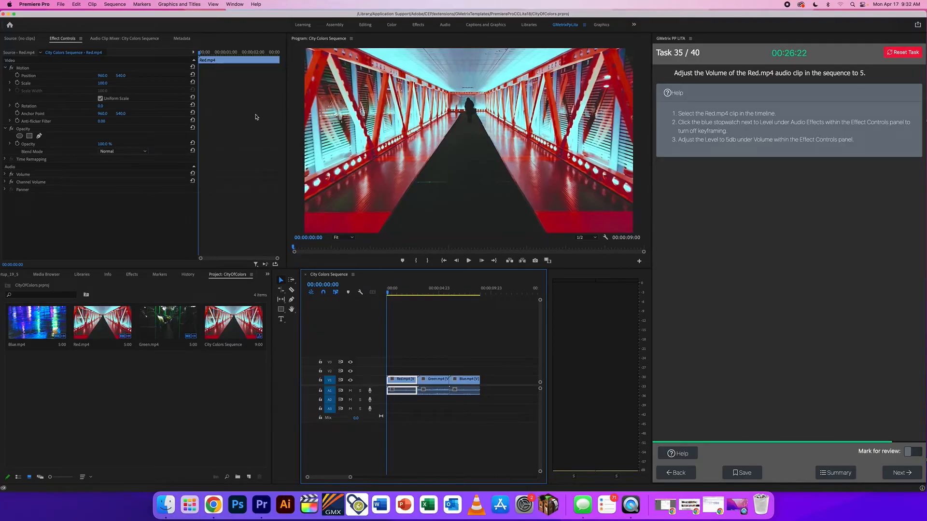
left_click(5, 175)
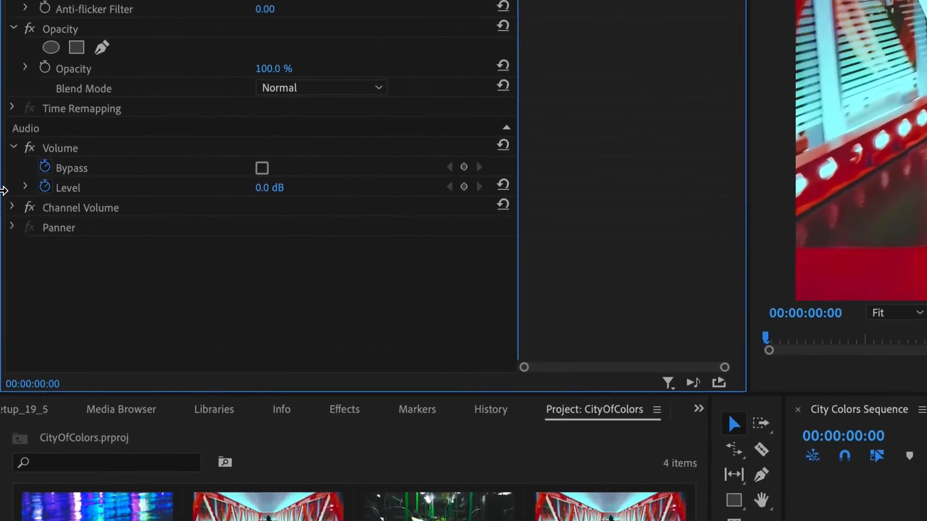
left_click(50, 188)
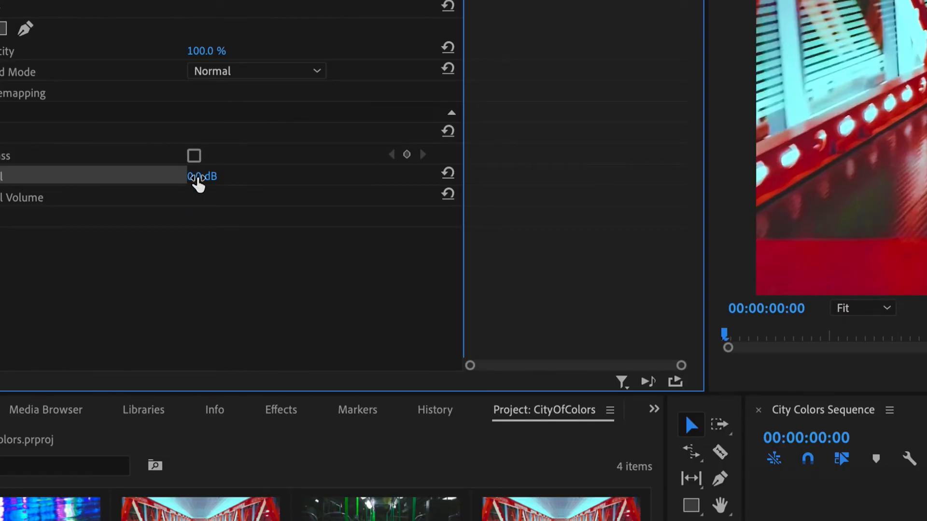
left_click(197, 177)
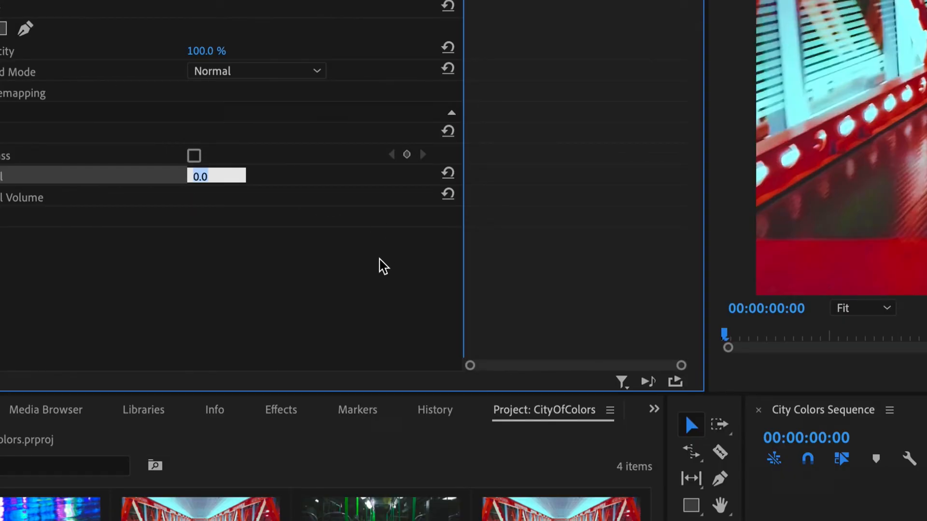
type("5")
key("Return")
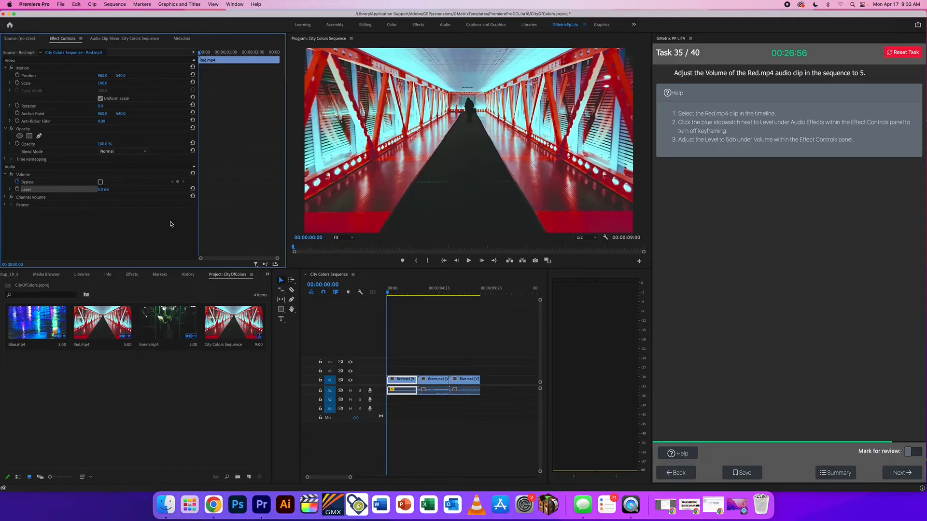
Submit task 35, continue to task 36 and show the help for its color term definitions
left_click(900, 474)
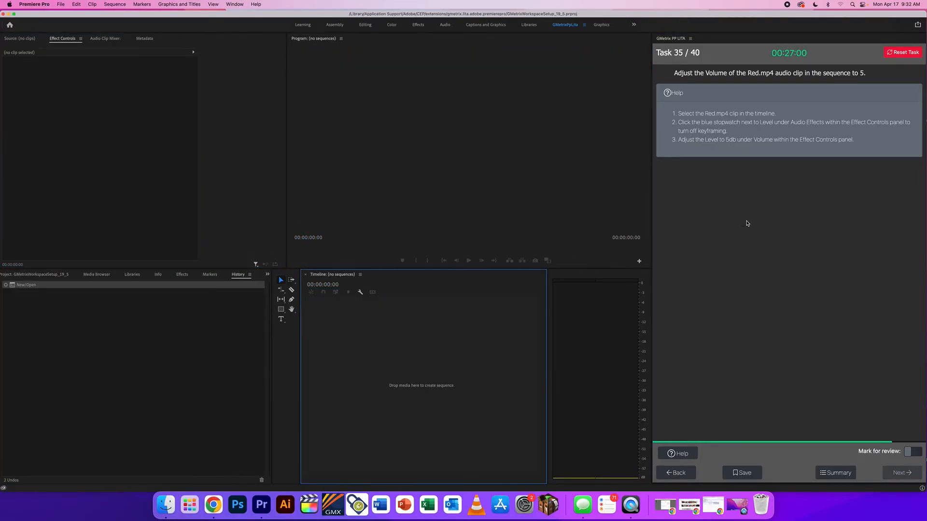
left_click(891, 281)
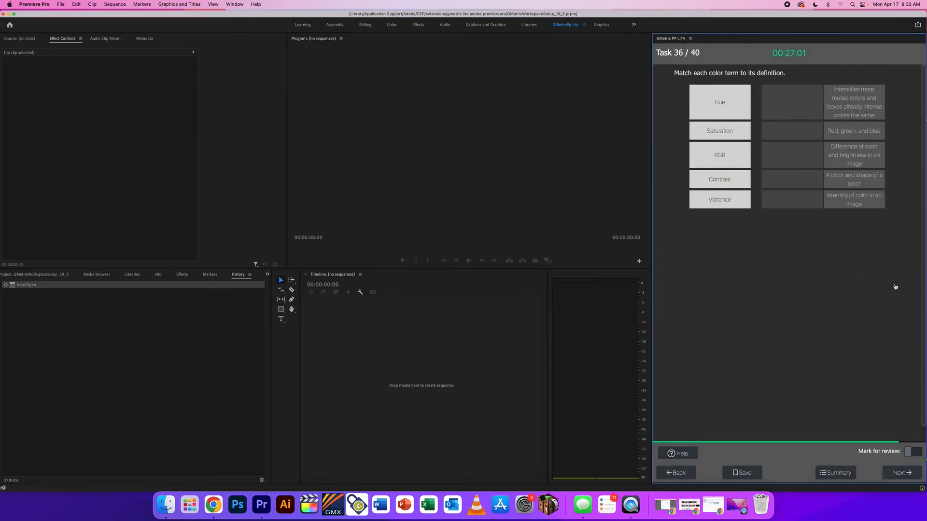
left_click(688, 453)
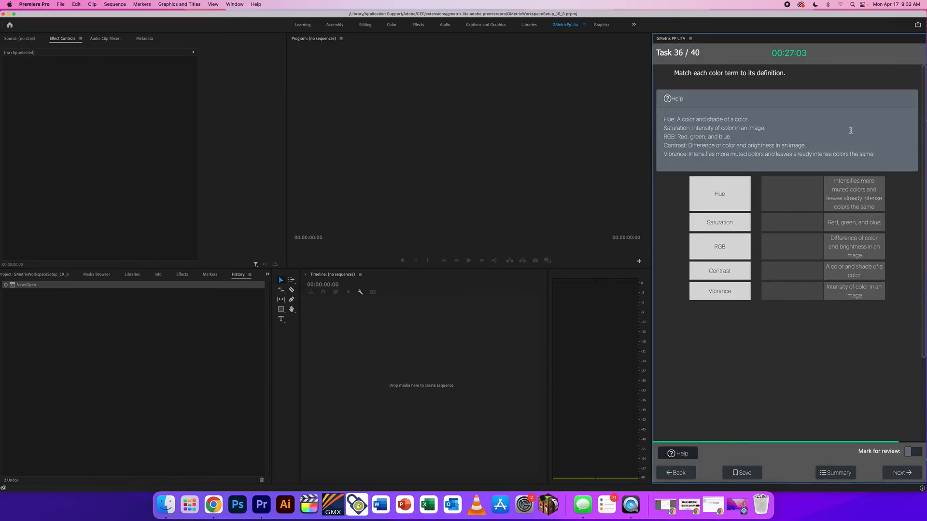
Match Hue to color and shade, Saturation to intensity, RGB to red, green, blue, Contrast to color and brightness difference, and Vibrance to intensifying muted colors
left_click_drag(723, 190, 802, 276)
left_click_drag(719, 223, 802, 292)
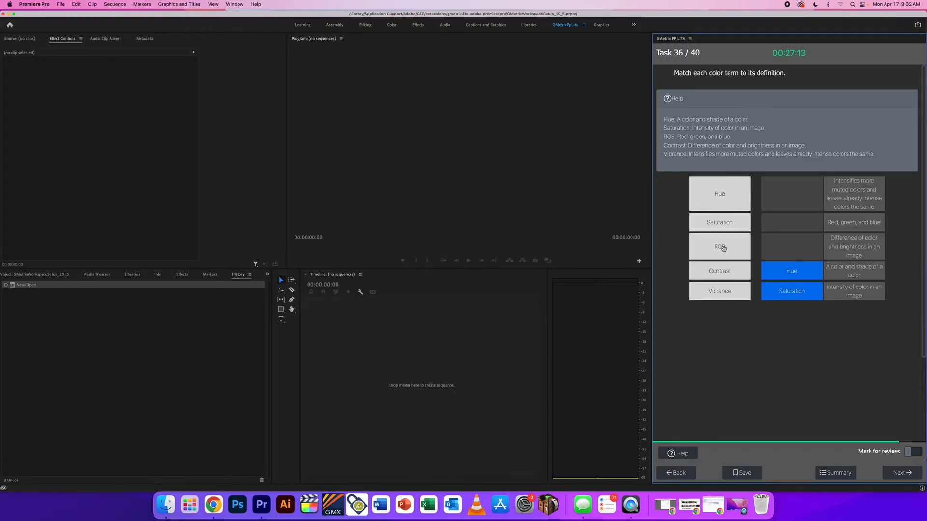
left_click_drag(722, 248, 798, 222)
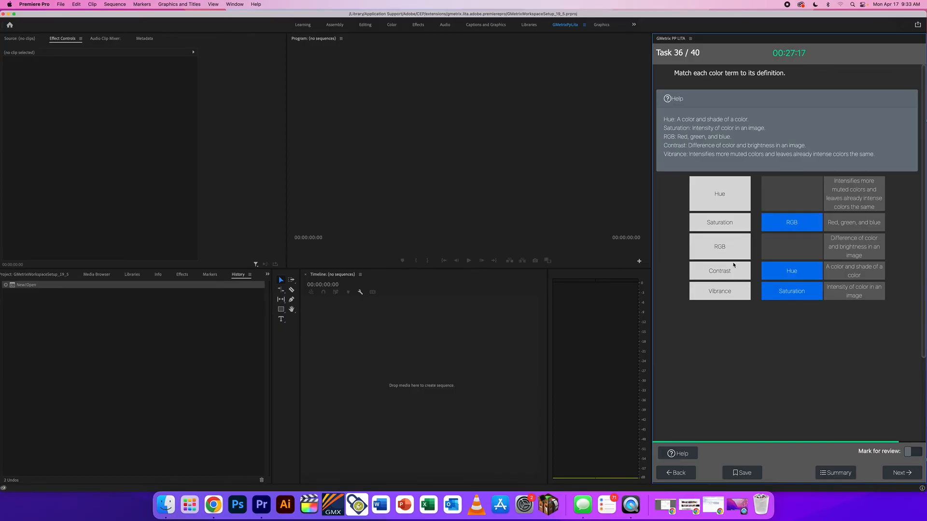
left_click_drag(722, 276, 788, 253)
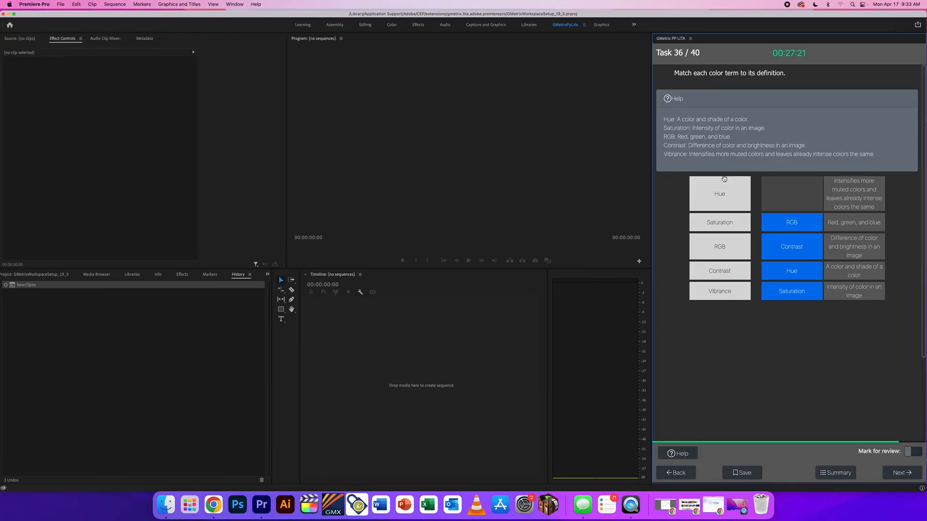
left_click_drag(716, 296, 801, 194)
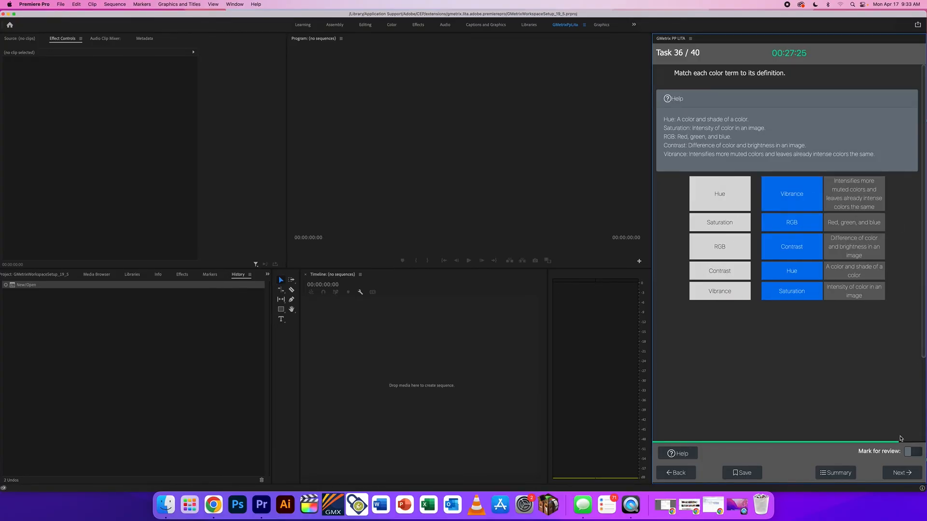
Submit task 36, continue to task 37 and show the help for its storyboard order
left_click(907, 472)
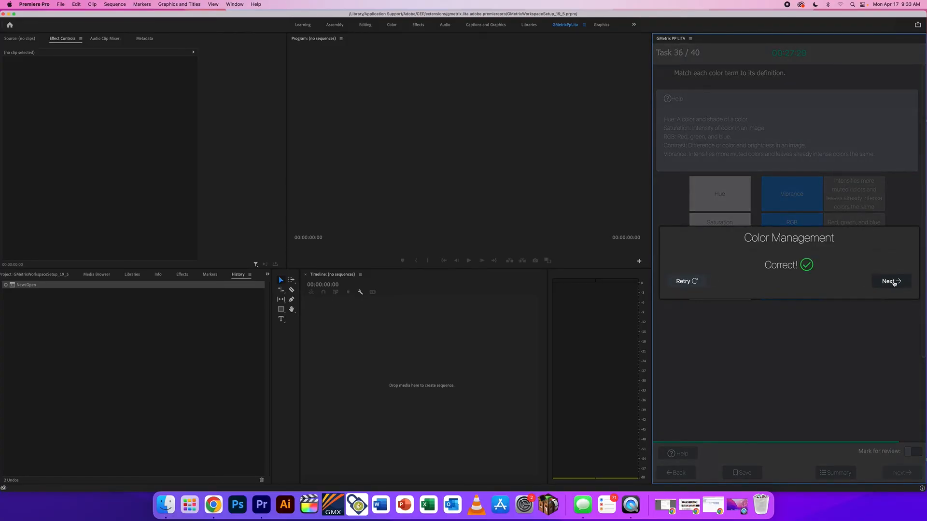
left_click(893, 283)
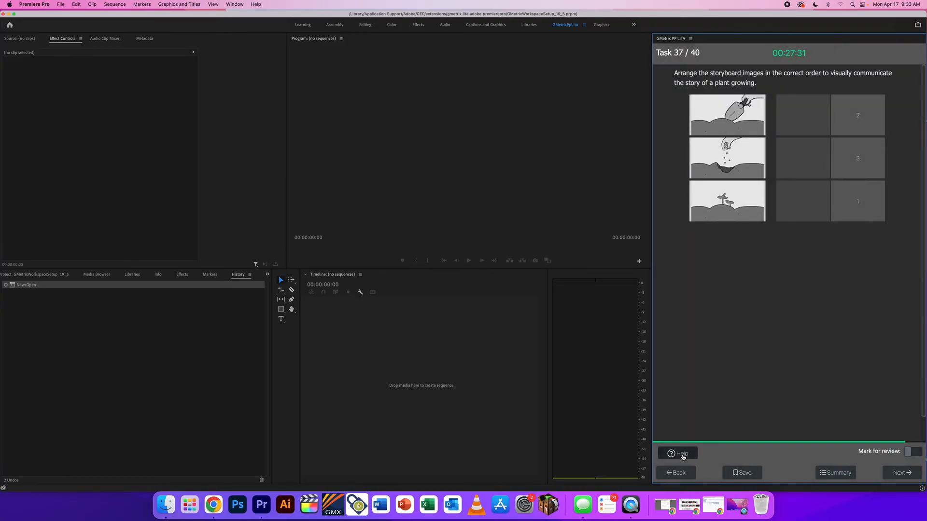
left_click(676, 453)
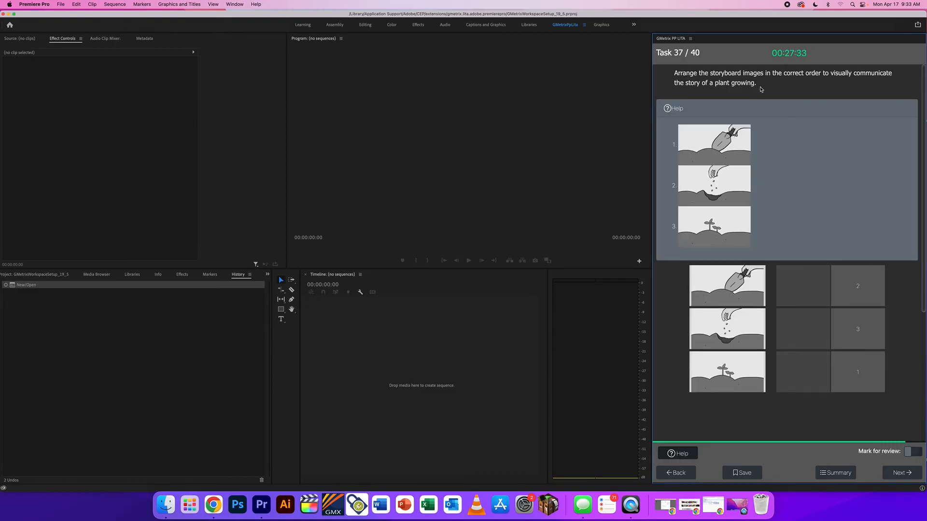
Place the digging trowel image at 1, the seed planting image at 2 and the sprout image at 3, then continue to task 38
left_click_drag(765, 88, 666, 73)
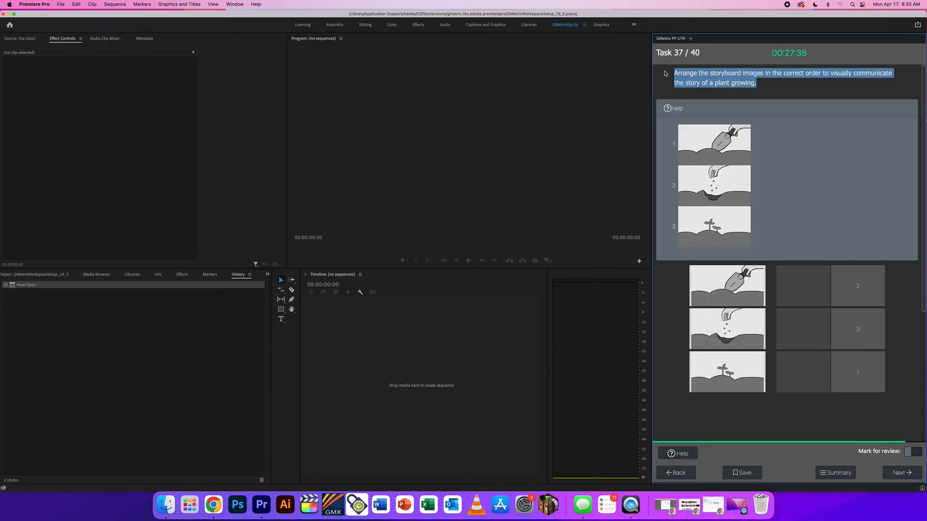
scroll(664, 73, "down", 1)
scroll(690, 82, "up", 1)
left_click_drag(710, 295, 817, 374)
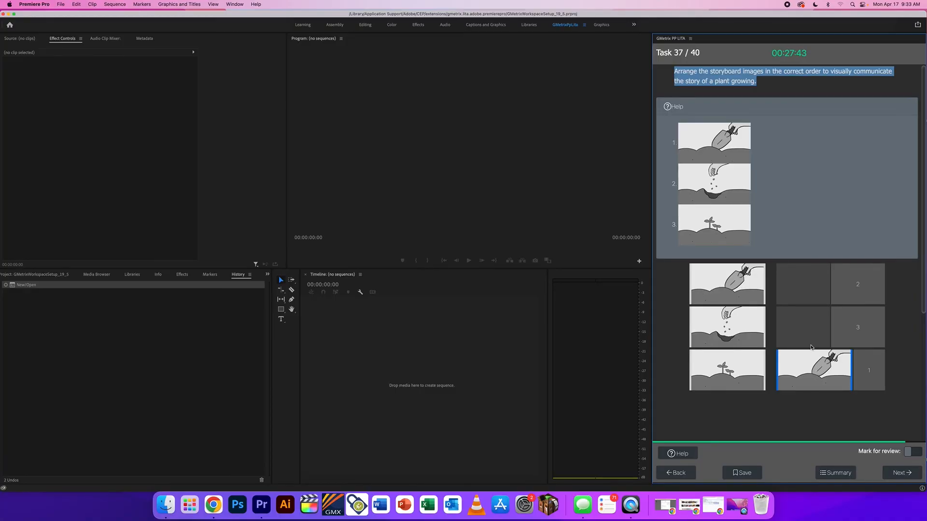
left_click_drag(716, 327, 793, 292)
left_click_drag(730, 378, 802, 337)
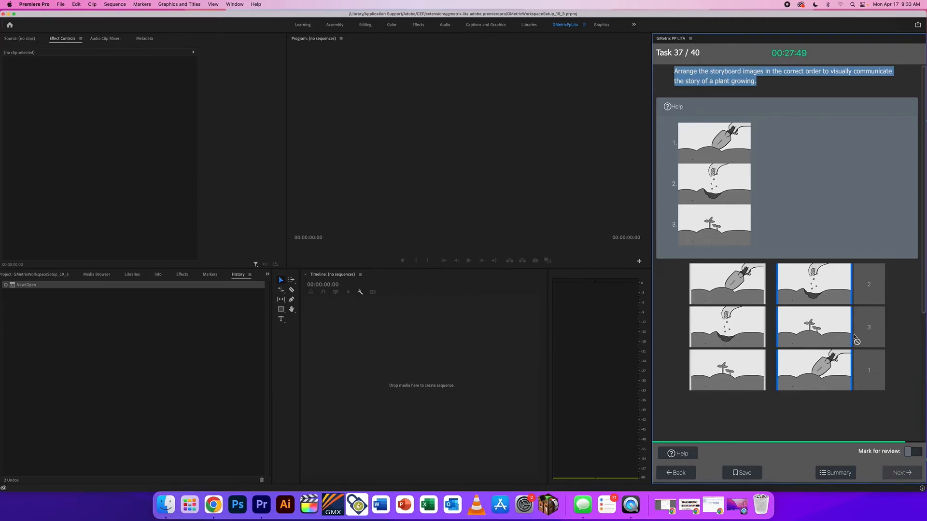
left_click(883, 282)
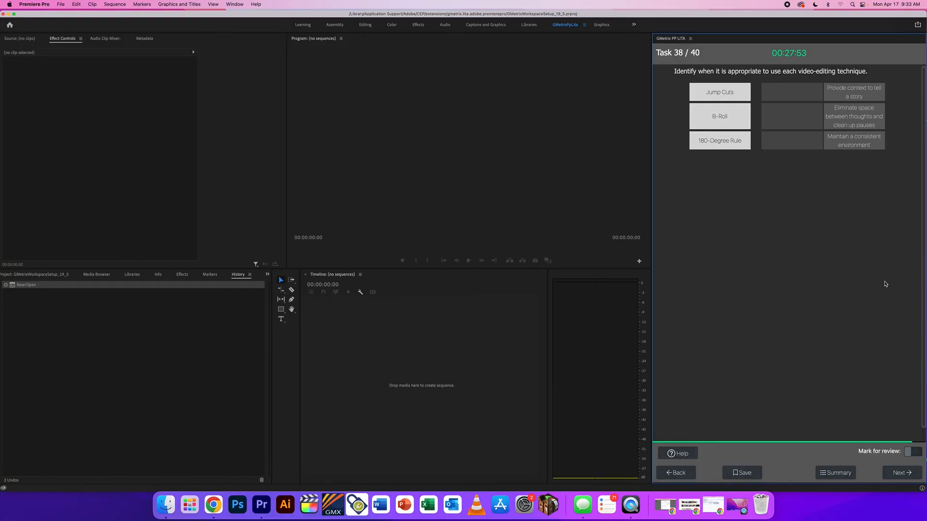
Show the help for task 38 and match Jump Cuts to eliminating space, B-Roll to providing context and 180-Degree Rule to a consistent environment
left_click(669, 452)
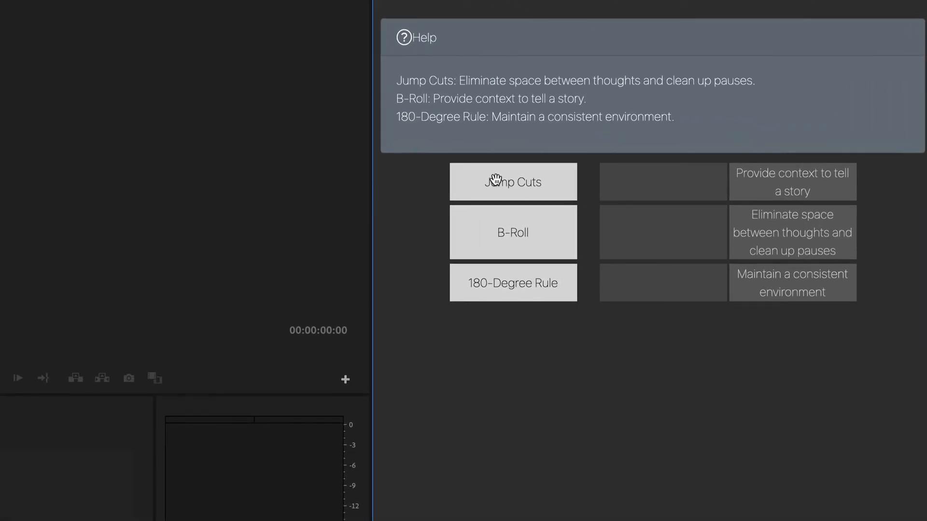
left_click_drag(496, 180, 542, 184)
left_click_drag(686, 237, 687, 239)
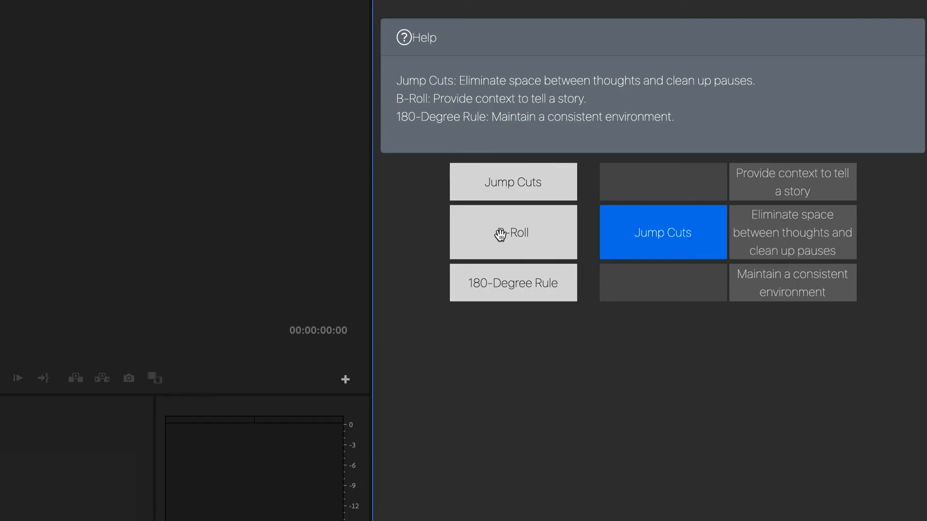
left_click_drag(501, 235, 569, 234)
left_click_drag(652, 197, 652, 199)
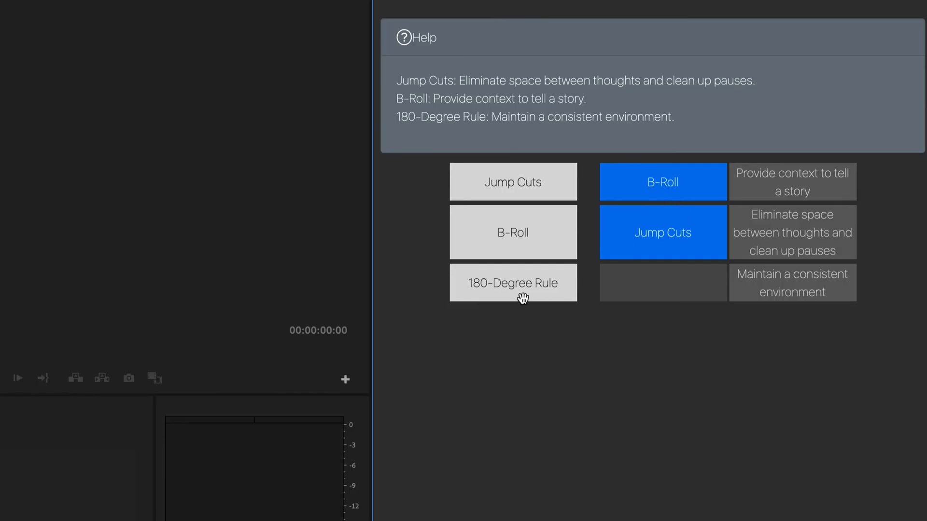
left_click_drag(517, 296, 540, 296)
left_click_drag(665, 288, 666, 291)
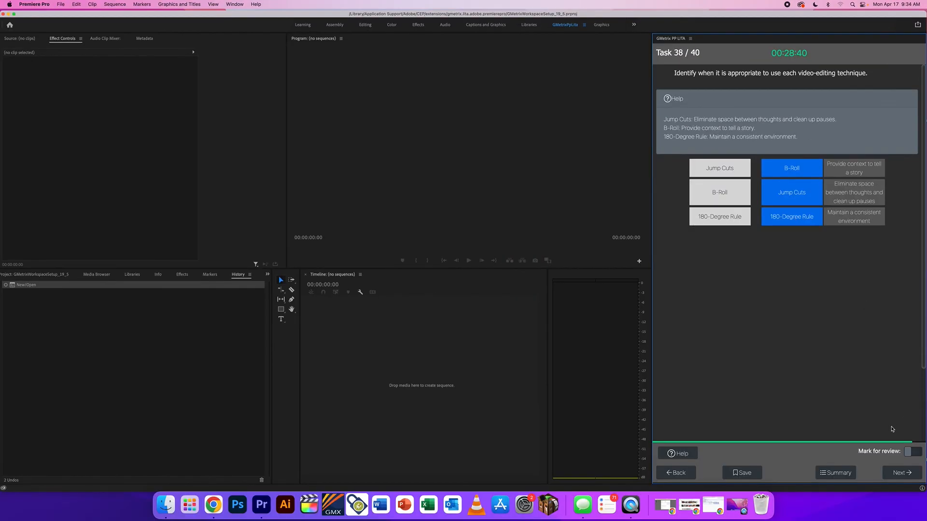
Submit task 38, continue to task 39 and show the help for its shot types
left_click(886, 470)
left_click(882, 281)
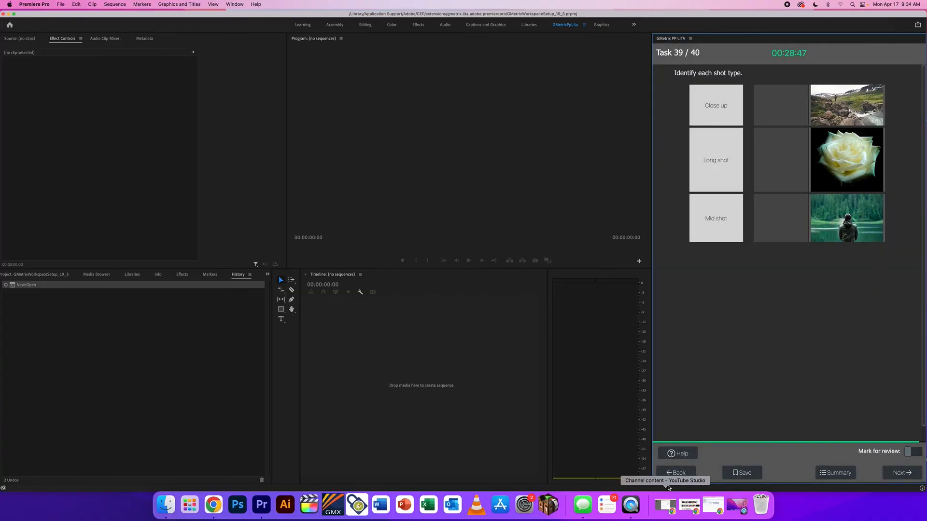
left_click(678, 454)
Match Close up to the white rose, Long shot to the rocky river landscape and Mid shot to the person facing the lake
left_click_drag(716, 312, 788, 391)
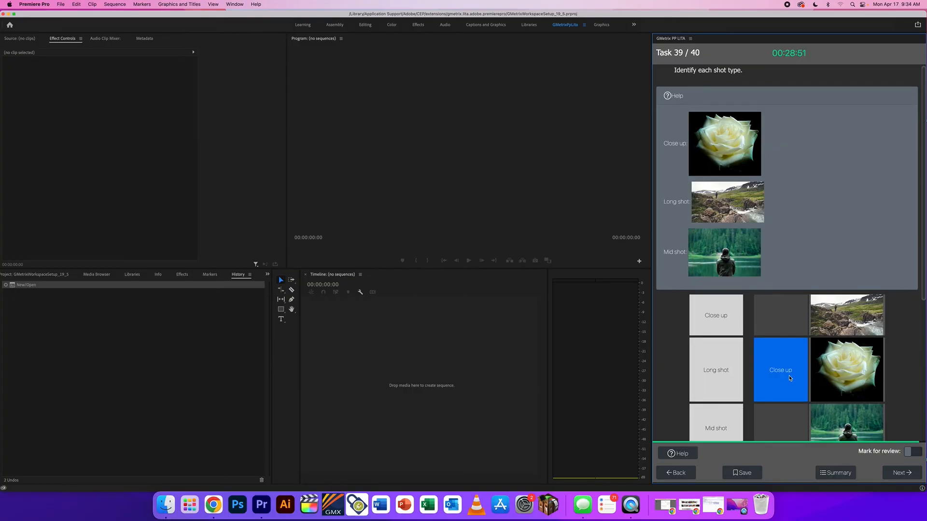
left_click_drag(719, 379, 807, 323)
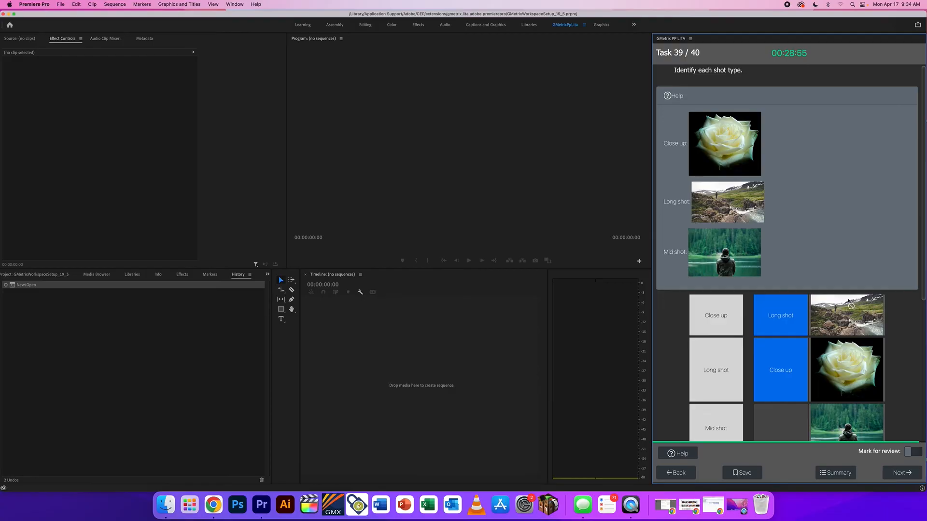
scroll(864, 321, "down", 5)
scroll(883, 256, "down", 1)
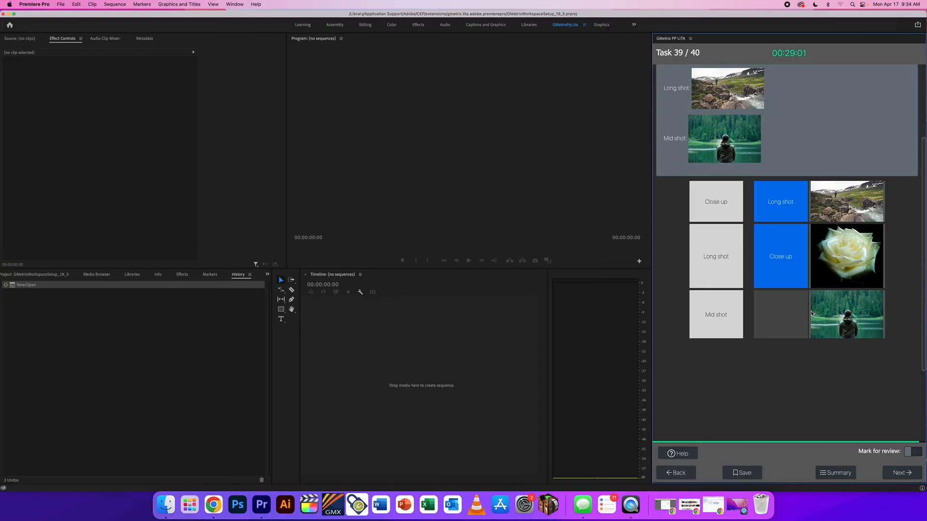
left_click_drag(719, 319, 796, 319)
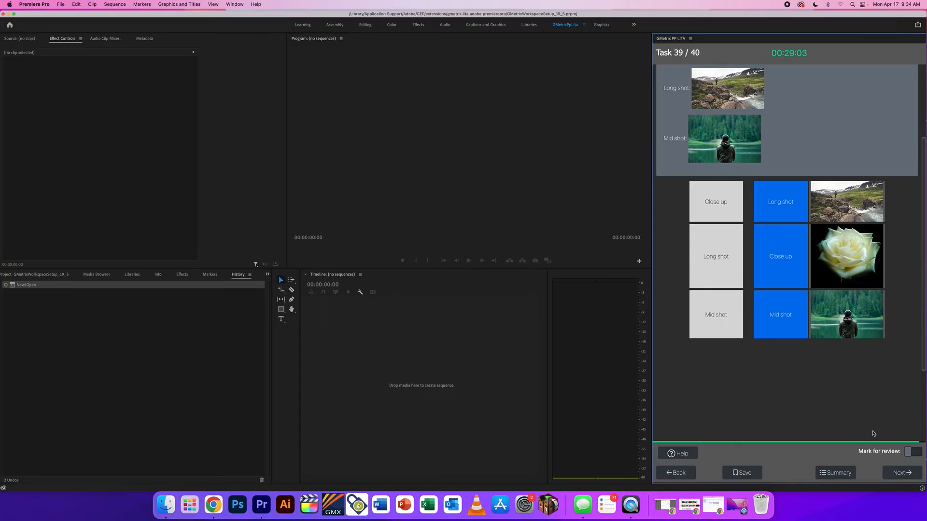
Submit task 39, continue to task 40 and show the help for its purpose and target audience question
left_click(906, 474)
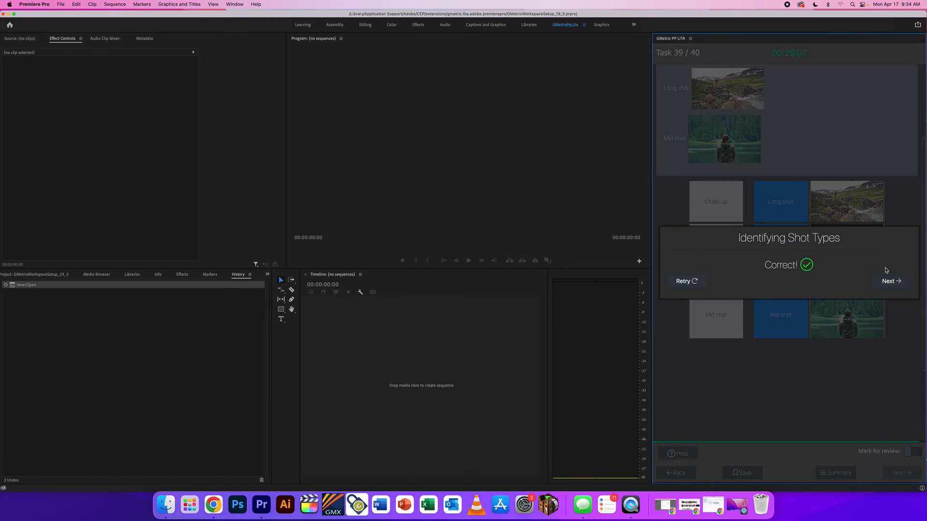
left_click(887, 282)
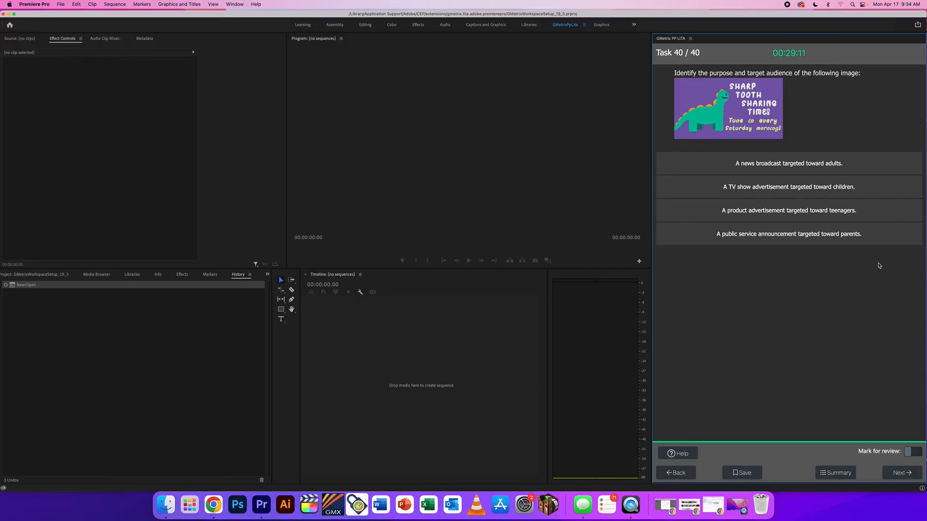
left_click(690, 456)
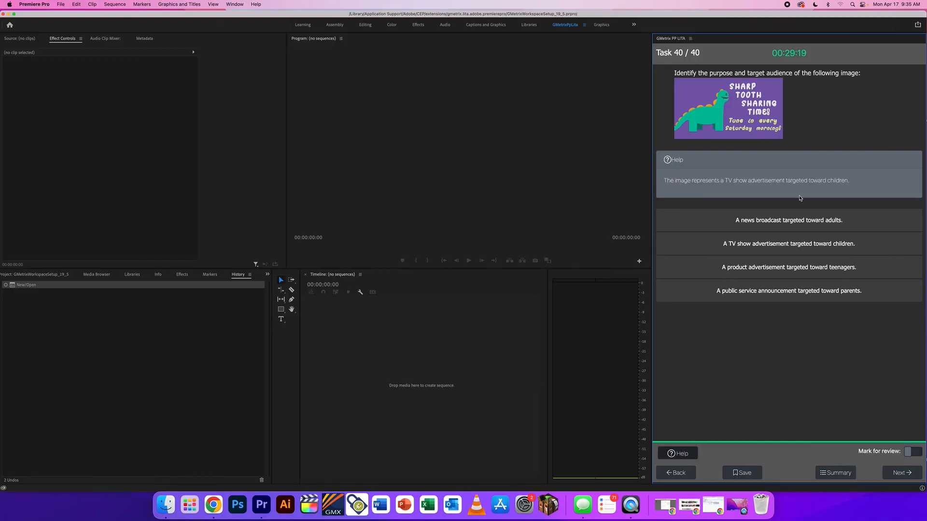
Answer task 40 with "A TV show advertisement targeted toward children." and submit the whole test
left_click(835, 244)
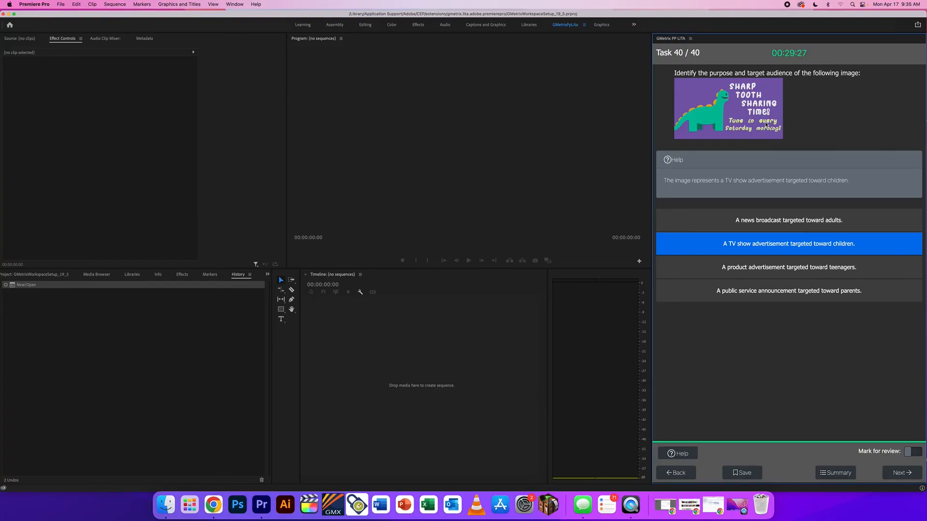
left_click(896, 477)
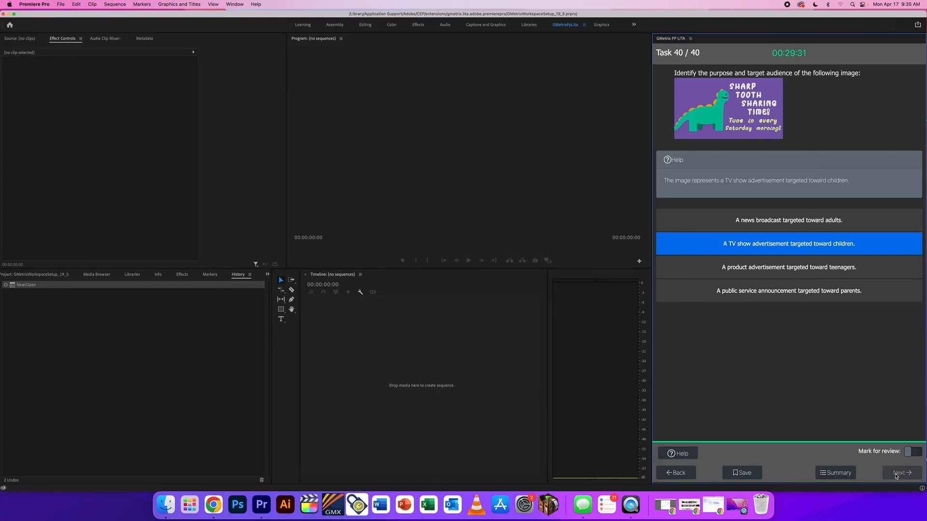
left_click(878, 281)
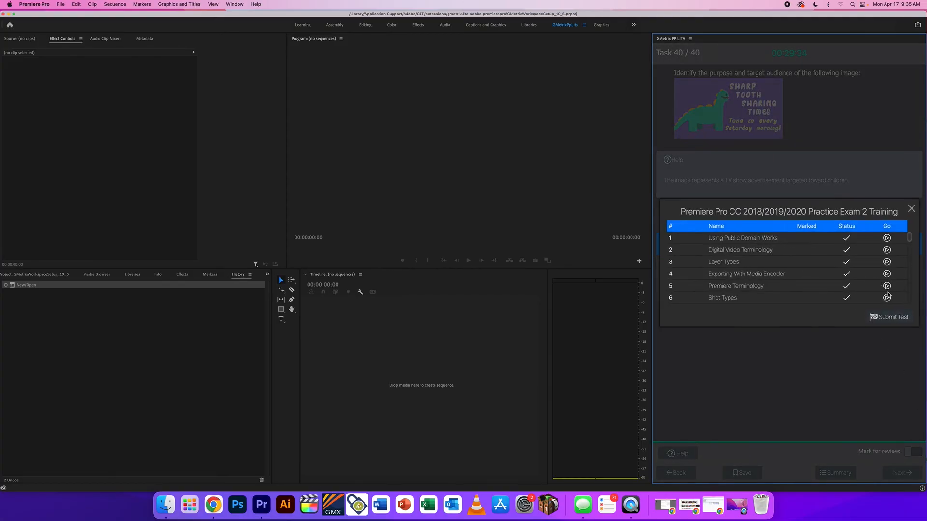
left_click(893, 317)
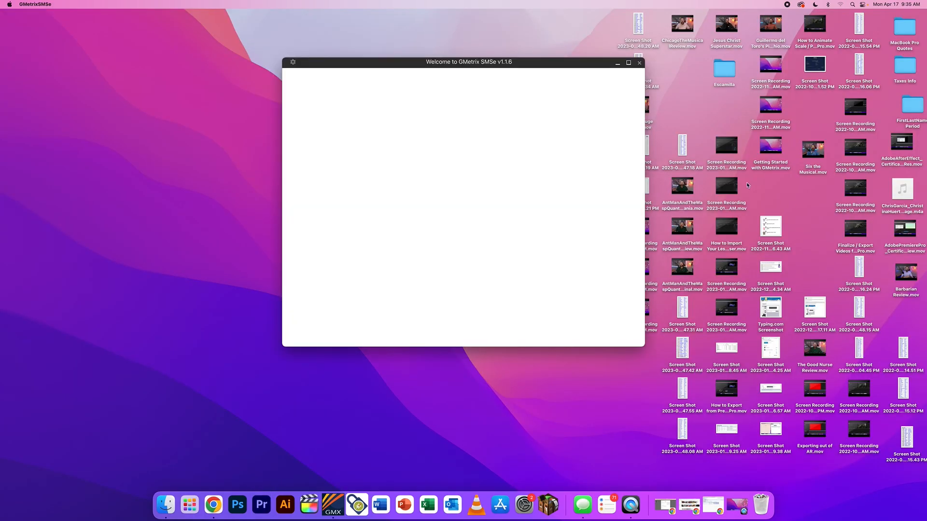
Review the practice exam report, examining the overall result, the topic breakdown and the score details
scroll(495, 162, "down", 3)
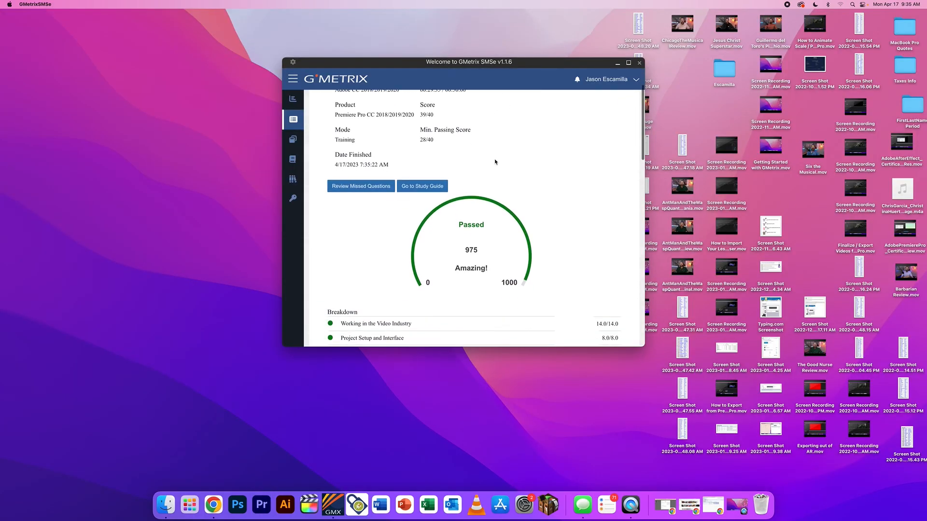
left_click_drag(474, 250, 465, 252)
left_click(464, 252)
scroll(480, 251, "down", 3)
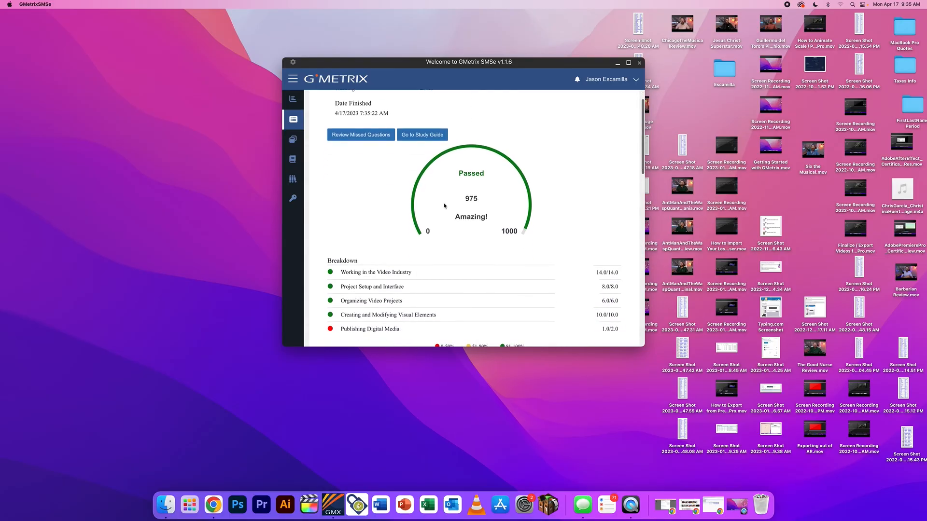
scroll(444, 206, "up", 3)
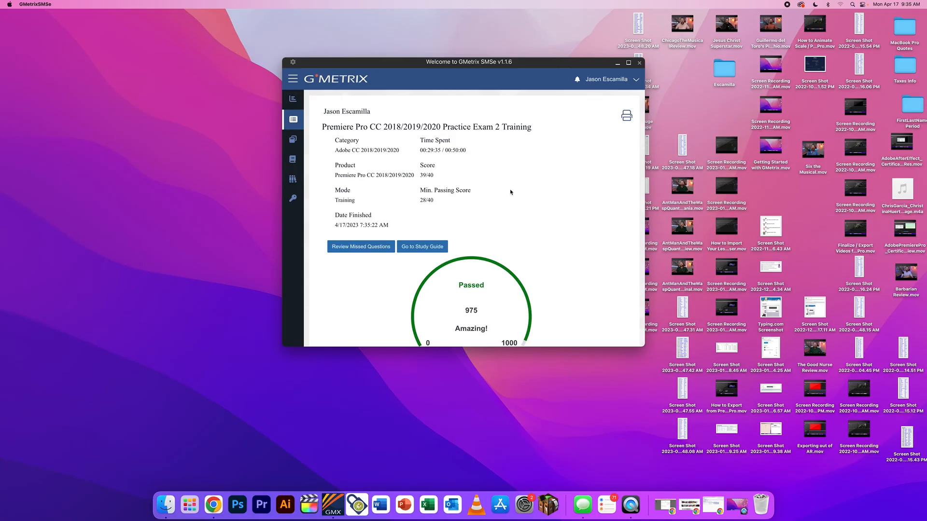
left_click_drag(433, 175, 336, 164)
left_click(336, 164)
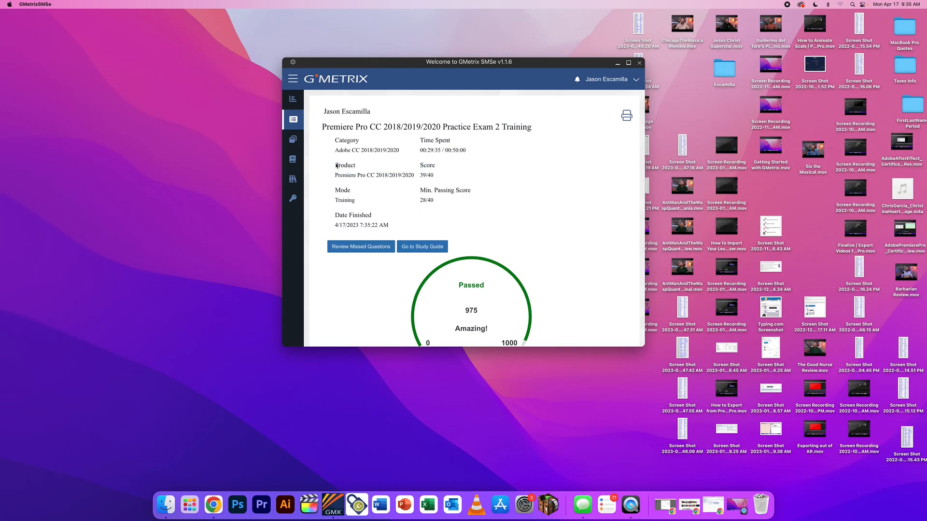